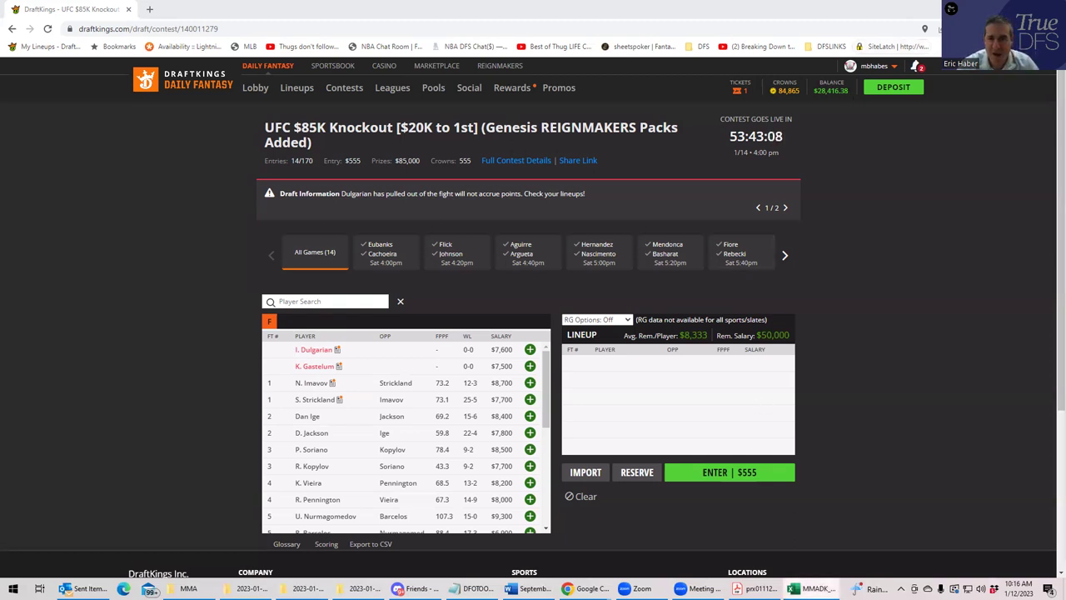
Switch to the MMADK_Proj workbook in Excel, maximize it and review the leading fighters' projected points in the fpts column
key("alt+Tab")
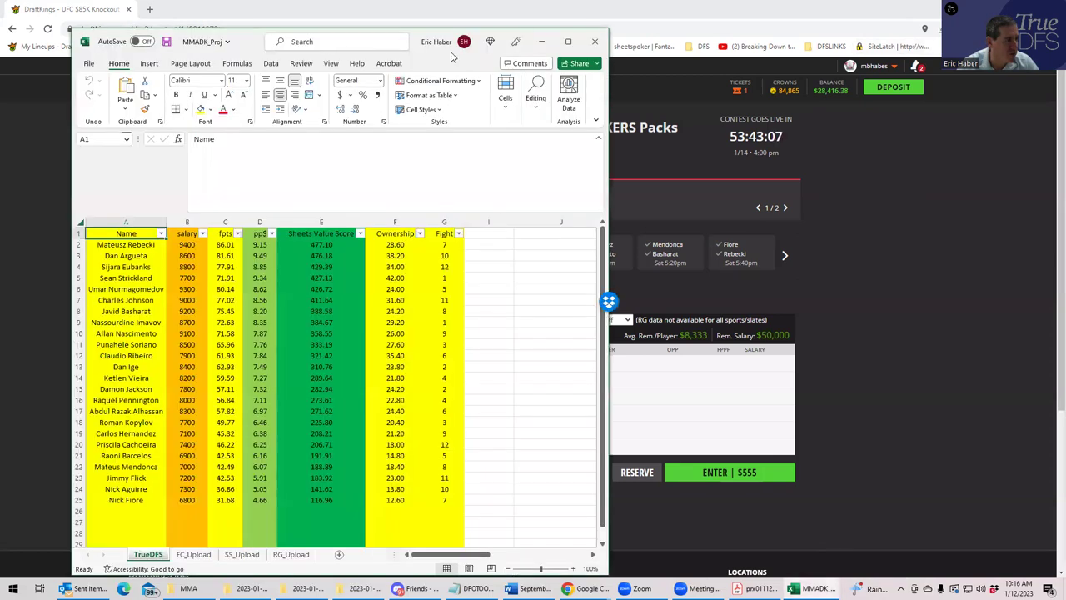
key("super+Up")
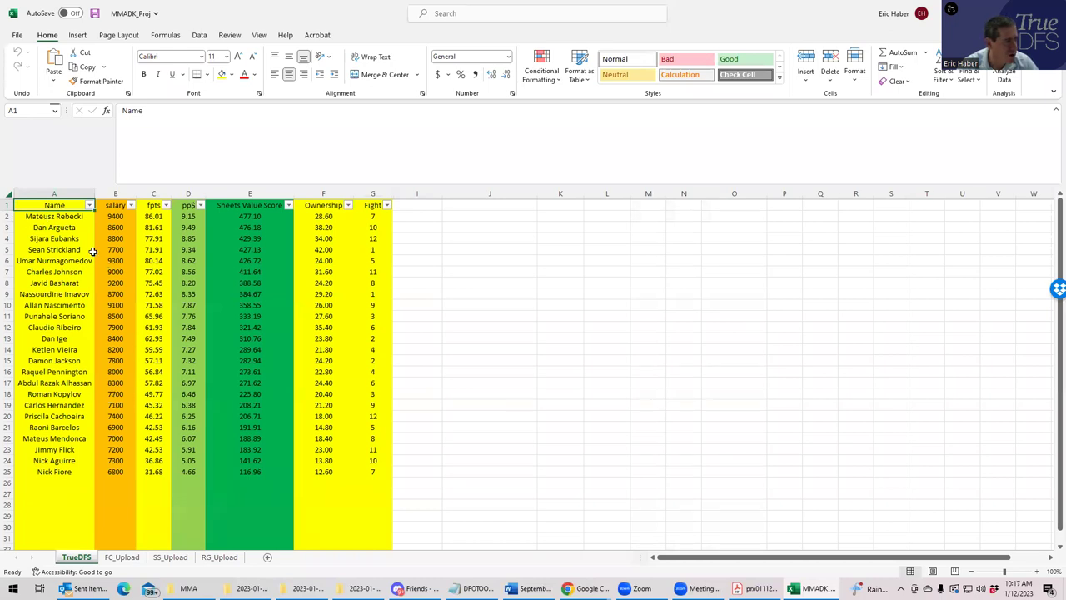
left_click_drag(154, 217, 155, 339)
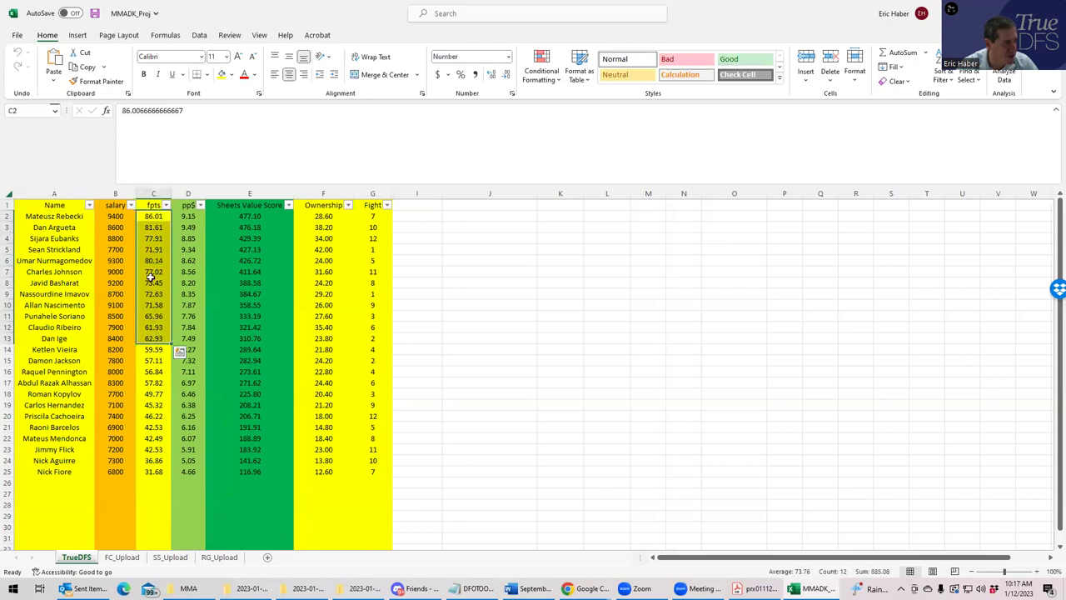
left_click(153, 218)
left_click(155, 260)
left_click(162, 283)
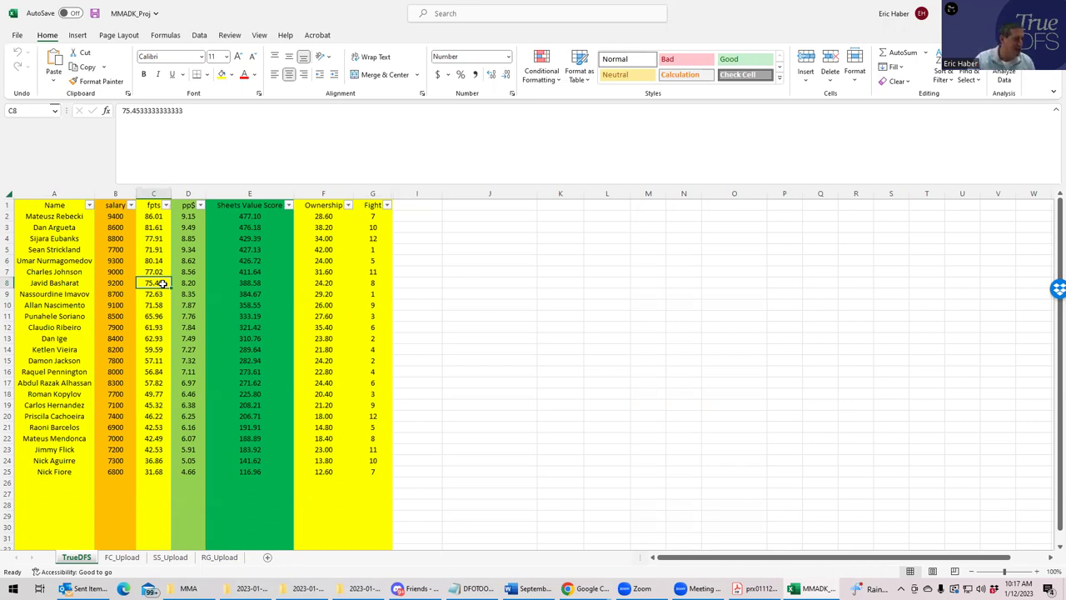
Sort the fighter table by pp$ from largest to smallest and check the salaries of Dan Argueta and Sean Strickland
left_click(200, 204)
left_click(146, 235)
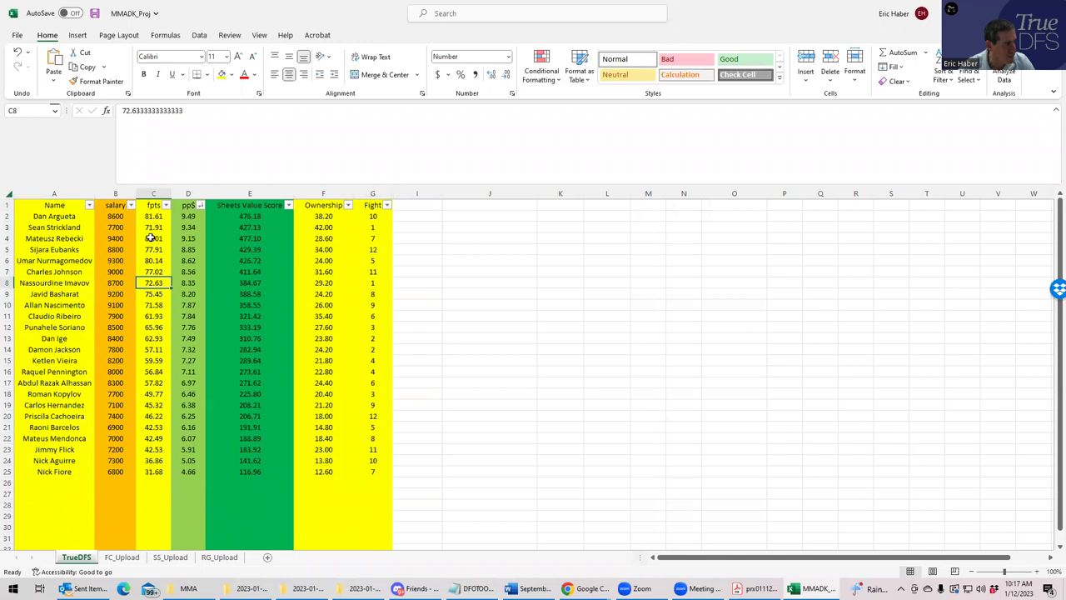
left_click(111, 227)
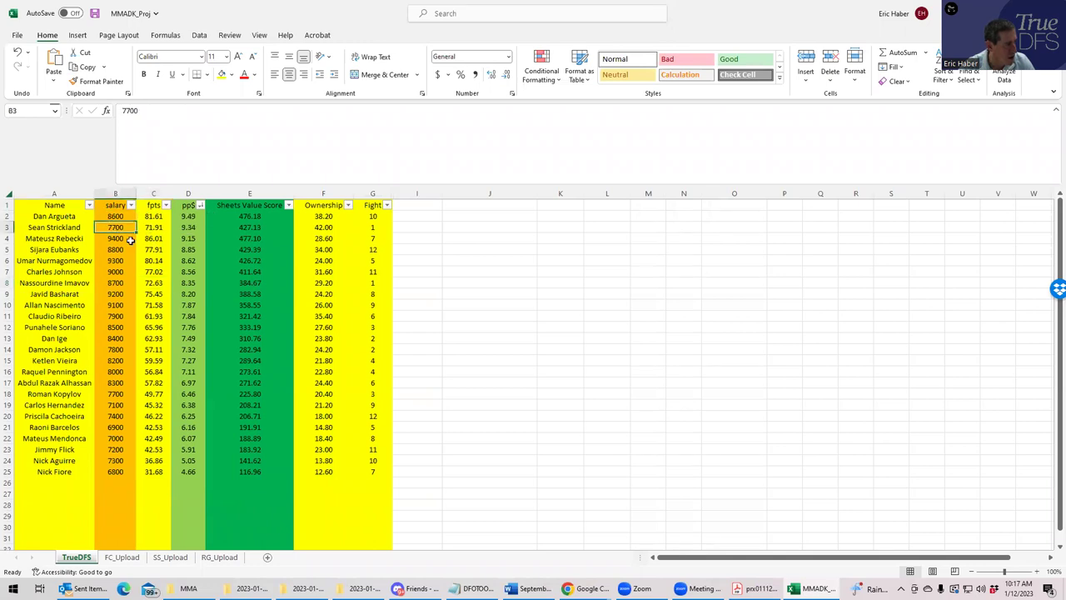
left_click(115, 216)
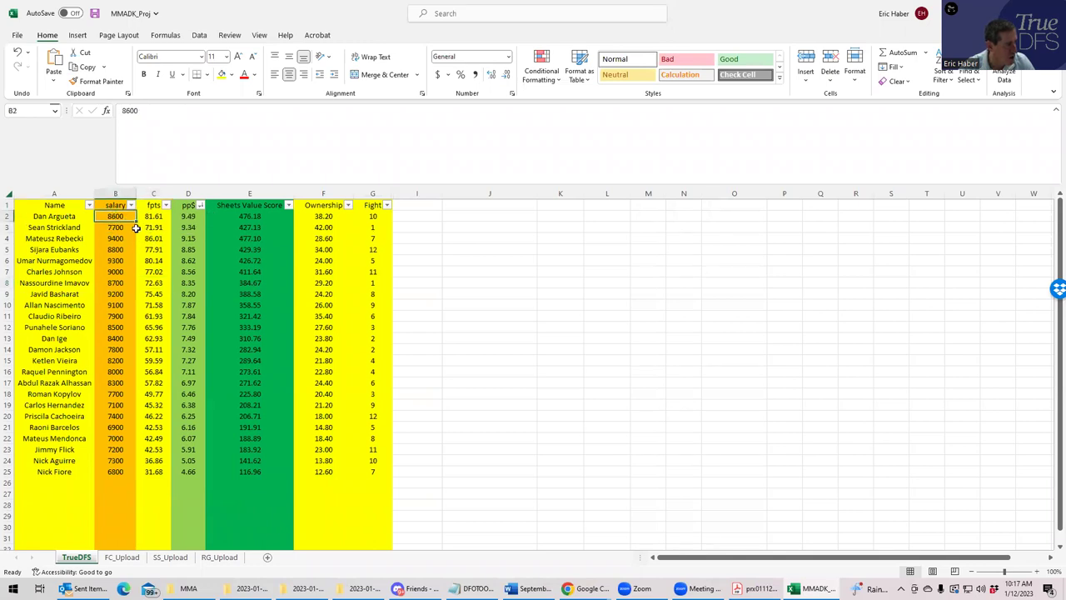
left_click(116, 227)
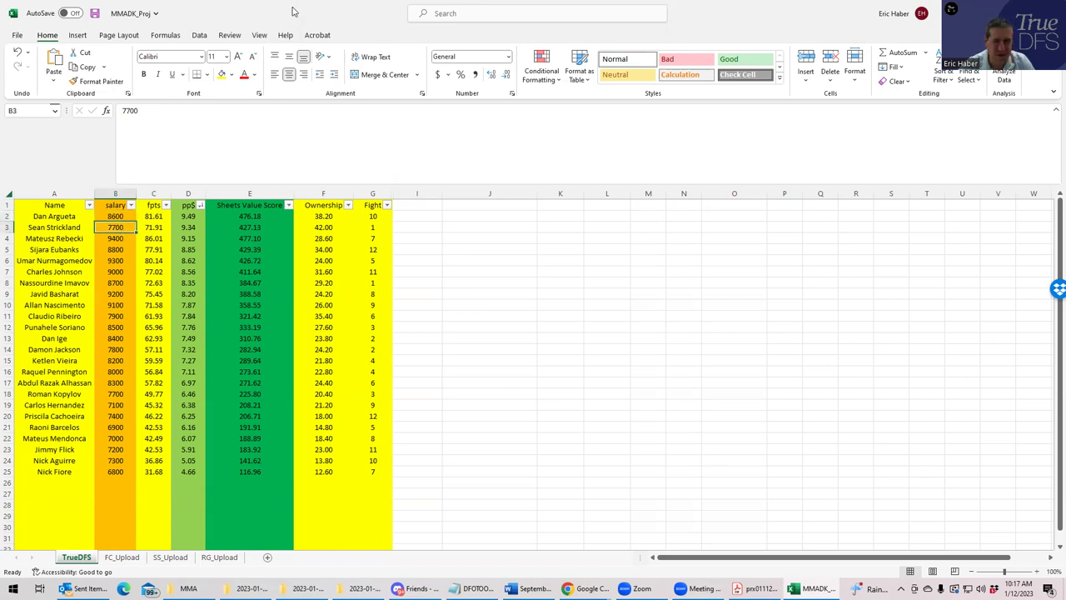
Glance at the contest page, return to the workbook and examine the fighters' projected points in the fpts column
key("alt+Tab")
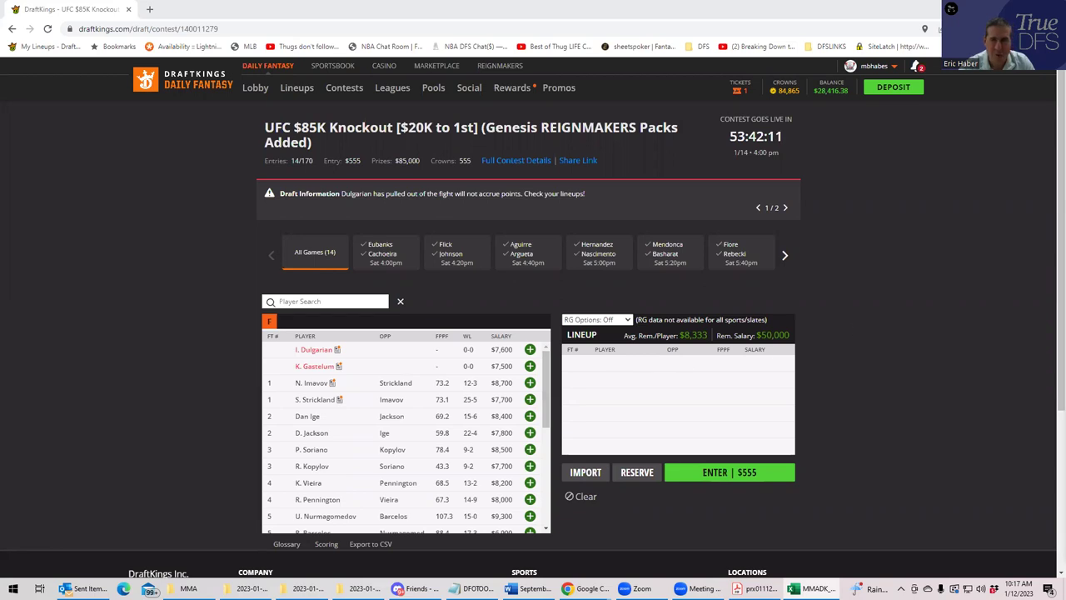
key("alt+Tab")
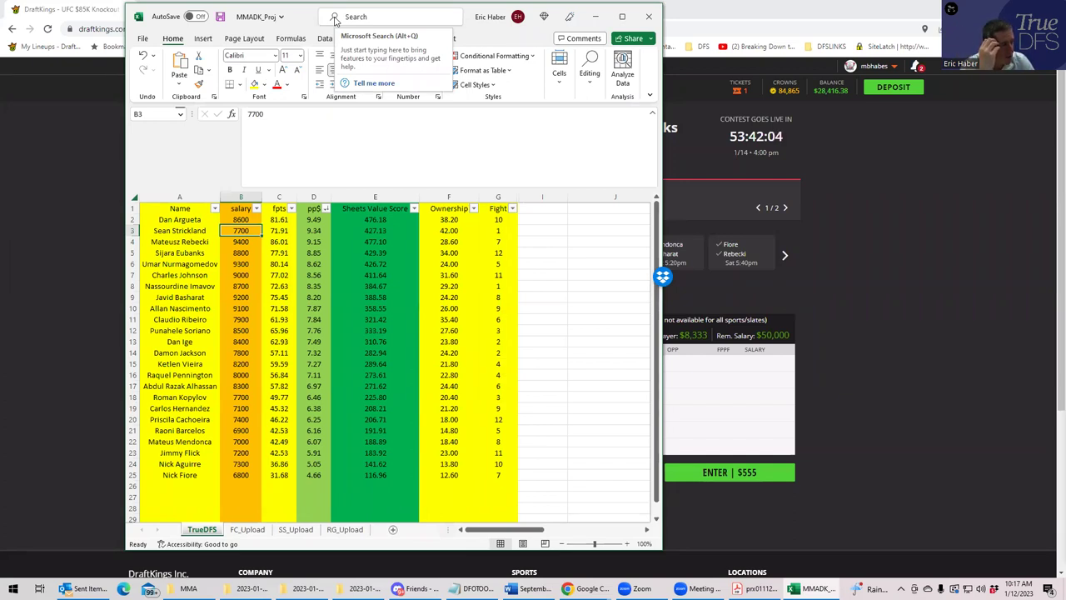
left_click(280, 296)
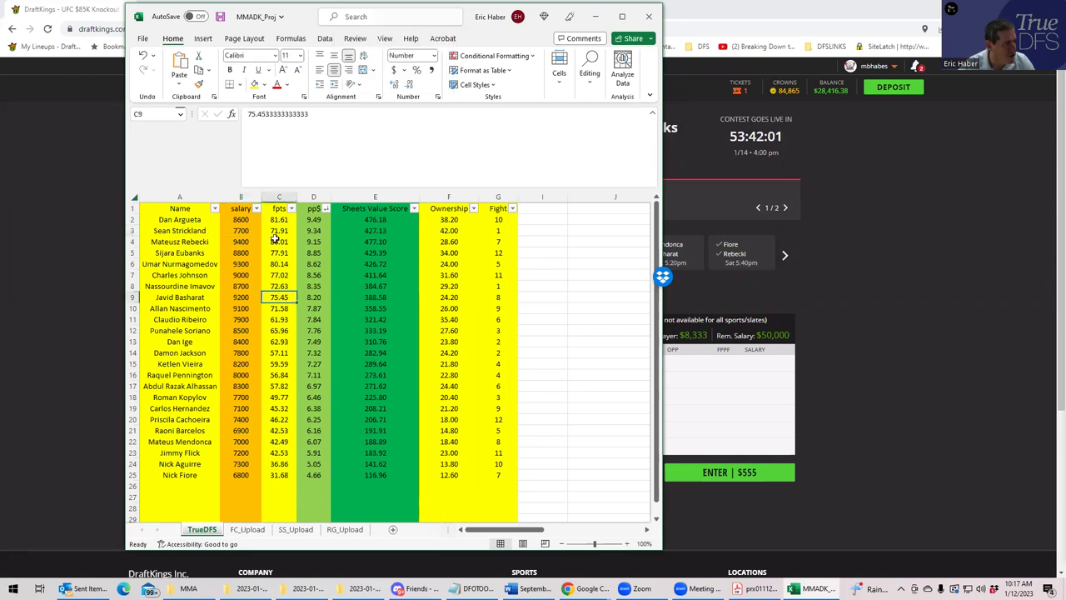
left_click_drag(279, 219, 280, 476)
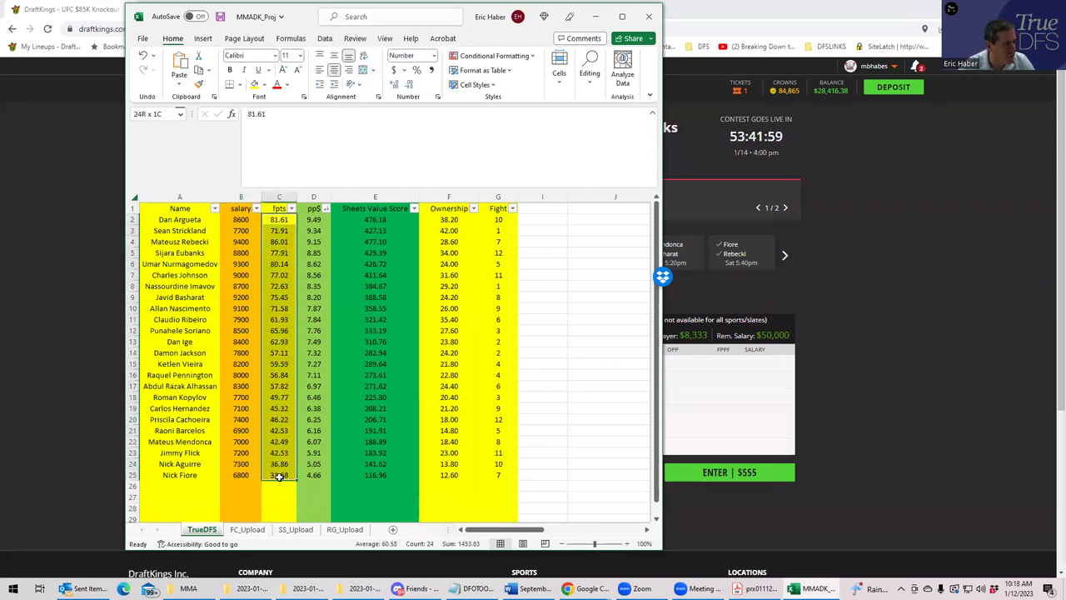
left_click(279, 219)
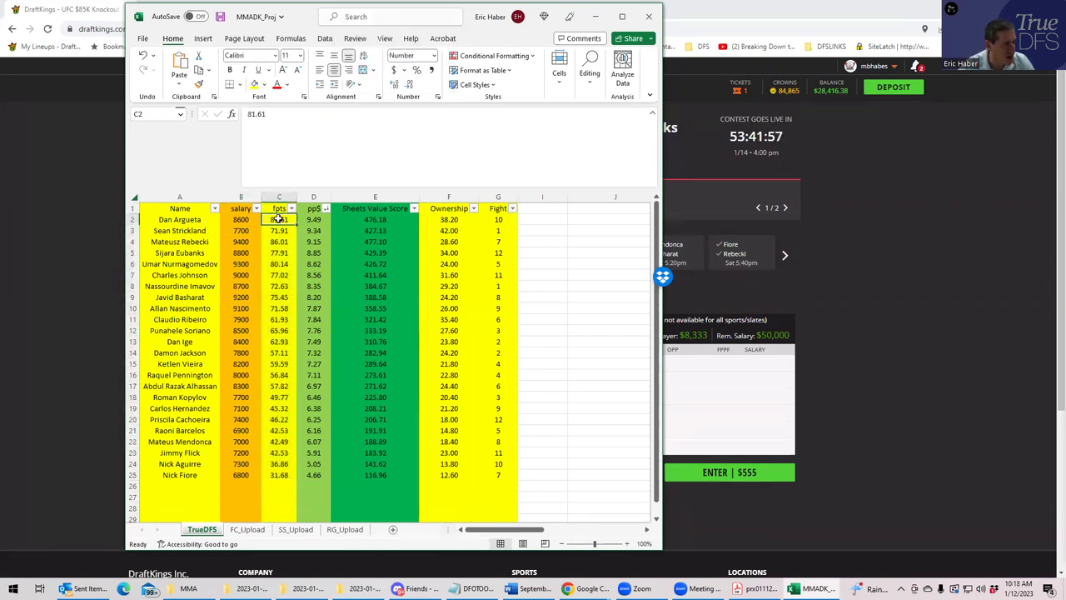
left_click(278, 241)
left_click(278, 263)
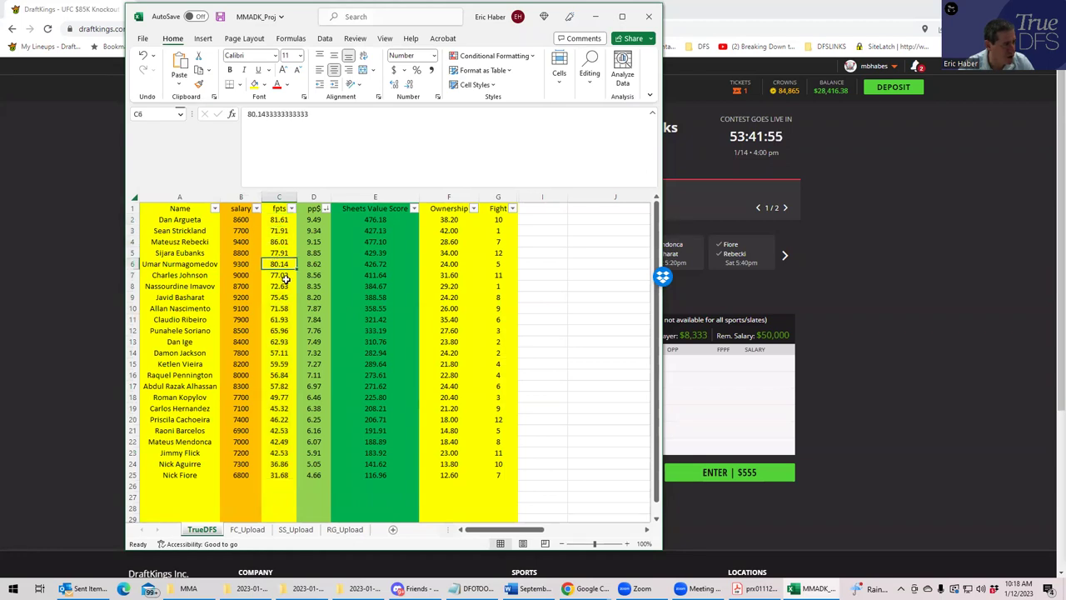
left_click(279, 352)
left_click(282, 375)
left_click(279, 219)
left_click(280, 232)
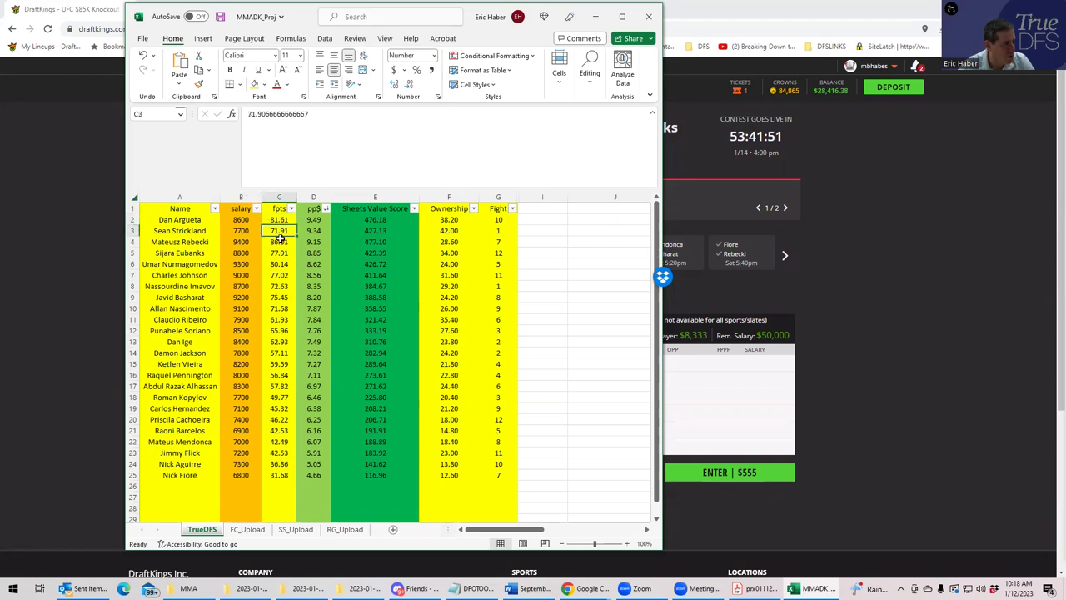
left_click(280, 242)
left_click(280, 231)
left_click(280, 242)
left_click(280, 264)
left_click(280, 275)
left_click(281, 296)
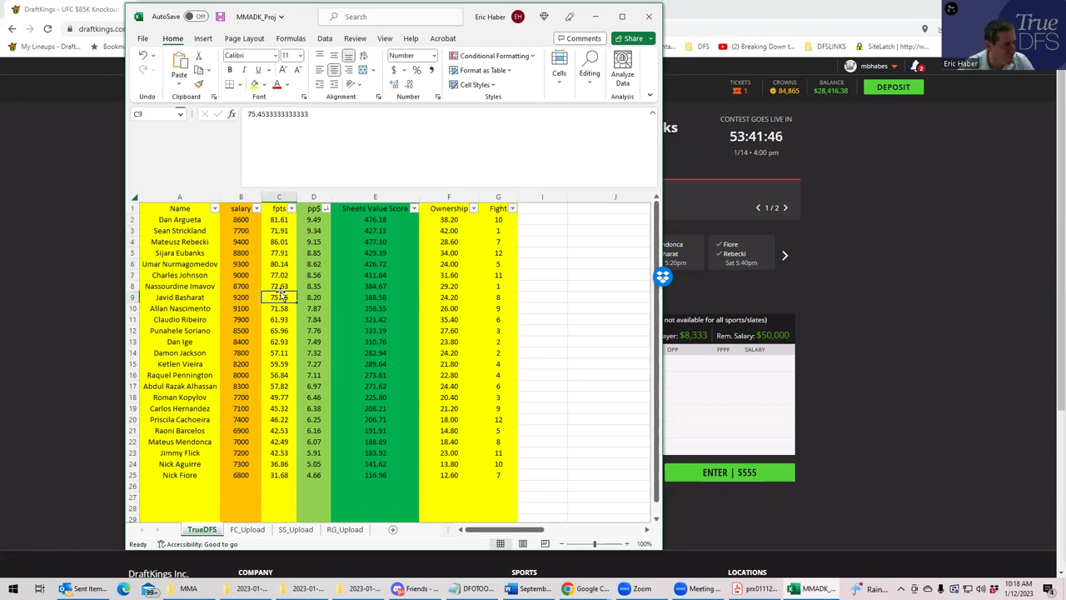
left_click(281, 353)
left_click_drag(279, 221, 284, 469)
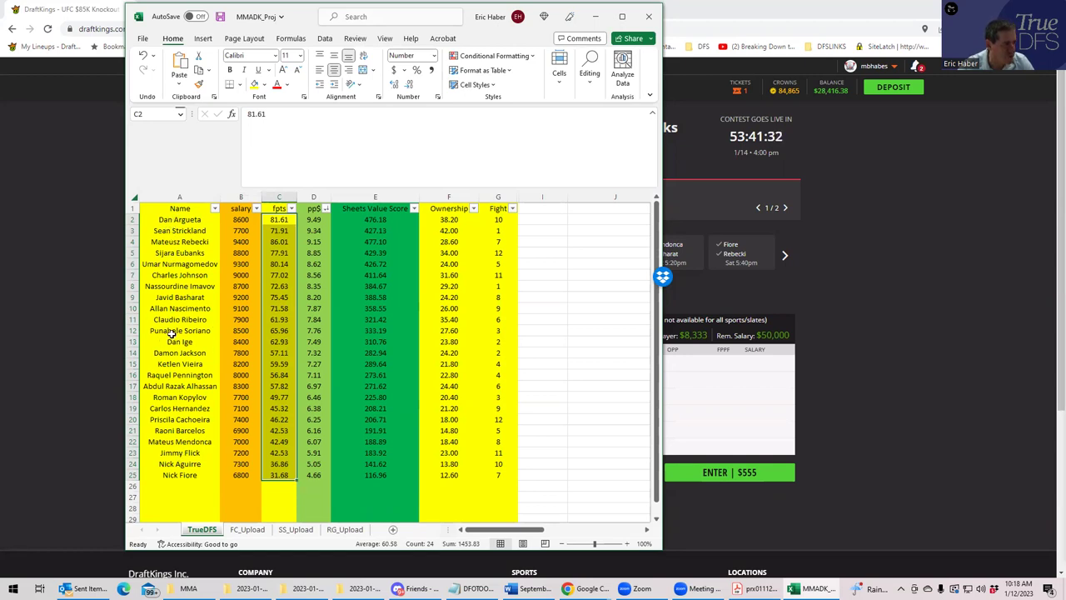
Compare the projected points of Charles Johnson and Sijara Eubanks
left_click(279, 275)
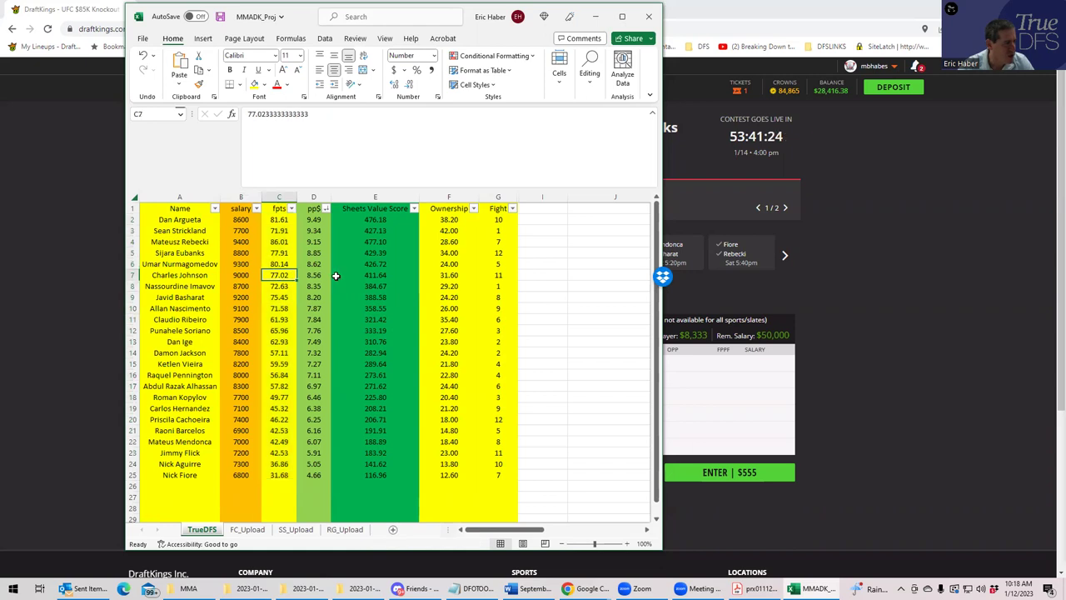
left_click(280, 253)
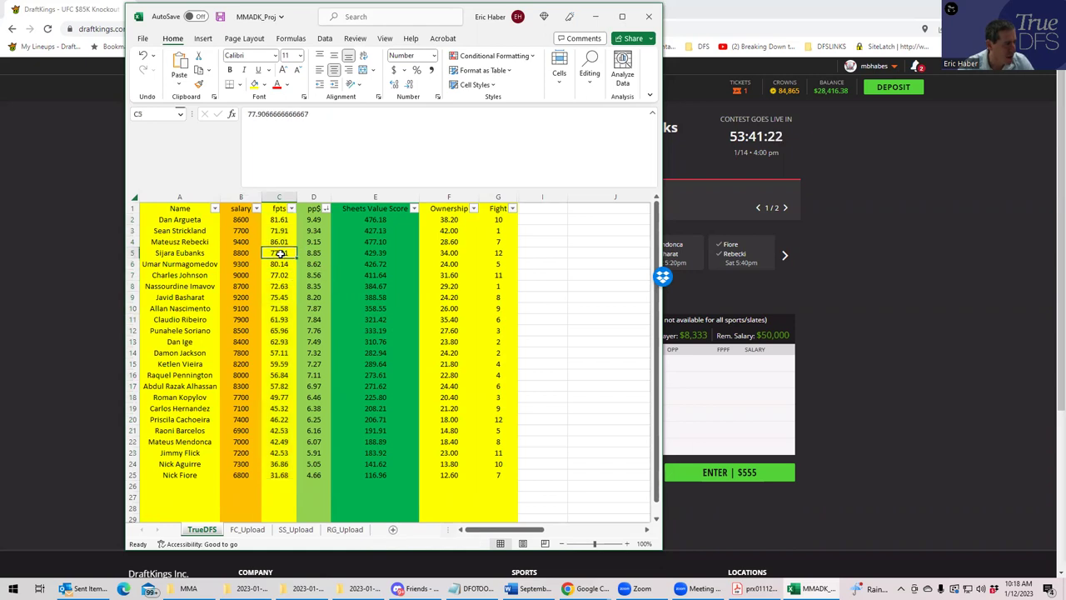
left_click(279, 275)
left_click(280, 252)
left_click(279, 274)
left_click(277, 252)
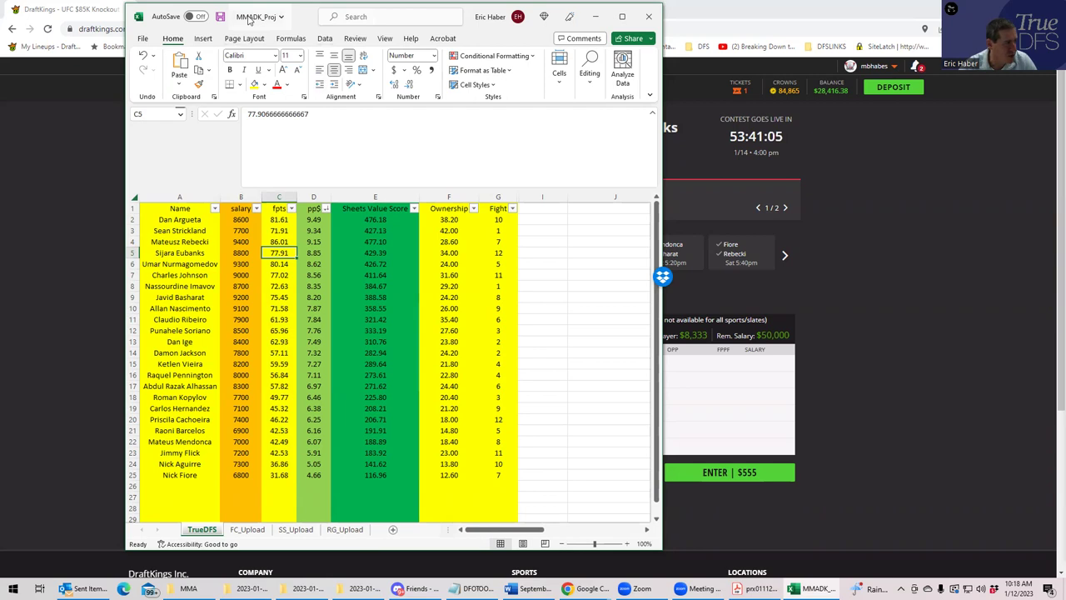
Sort the table by Sheets Value Score from largest to smallest and compare the salaries of Sean Strickland and Claudio Ribeiro
left_click(245, 233)
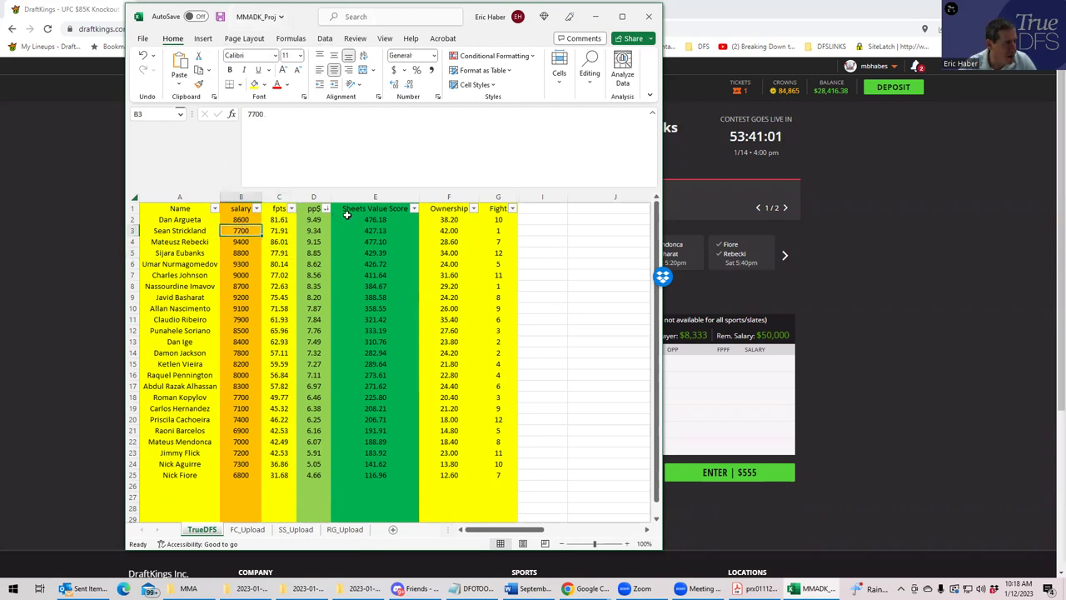
left_click(414, 209)
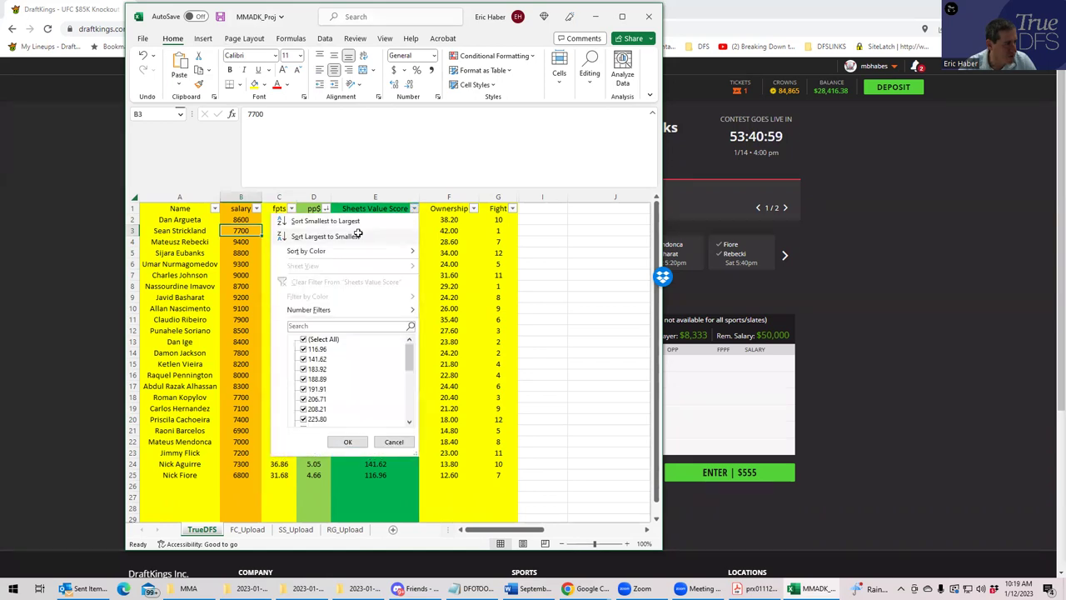
left_click(358, 234)
left_click(239, 254)
left_click(238, 286)
left_click(235, 252)
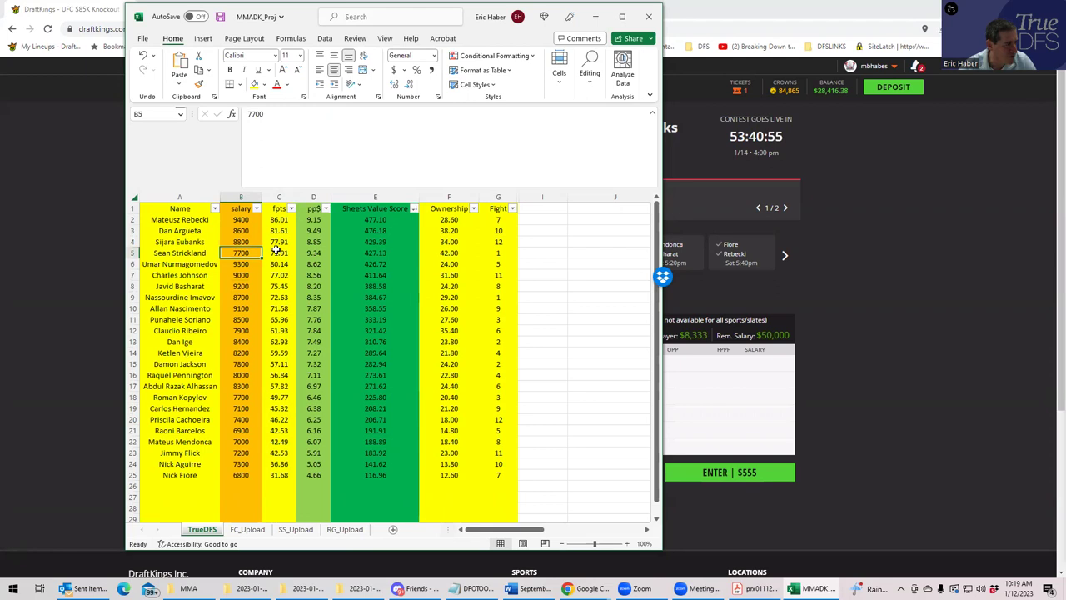
left_click(255, 329)
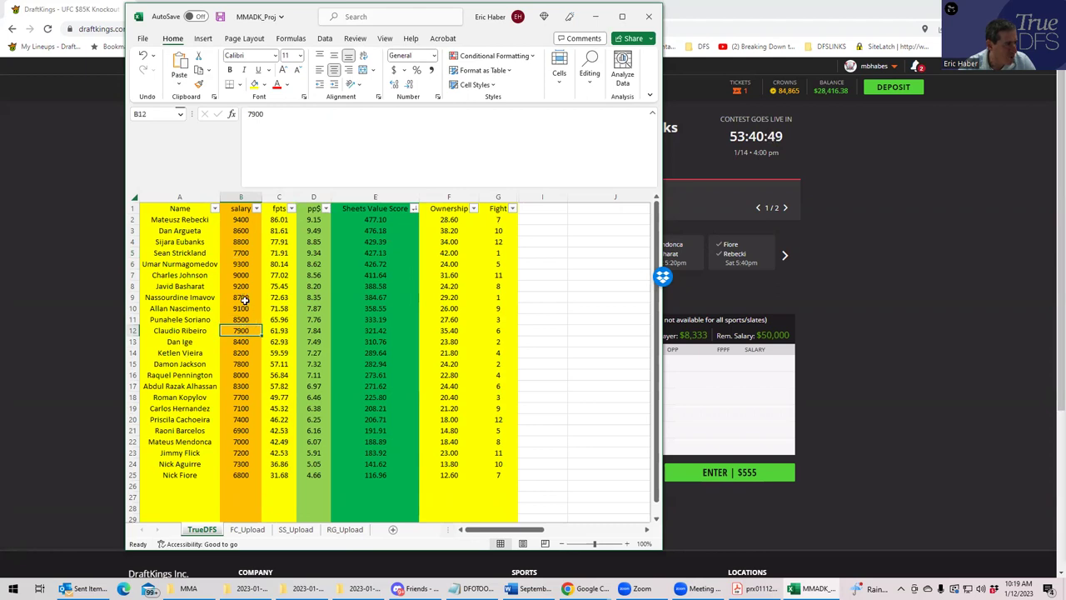
left_click(240, 253)
left_click(243, 331)
Sort the table by pp$ from largest to smallest again and check the salaries of Strickland and Ribeiro in that ranking
left_click(327, 211)
left_click(287, 234)
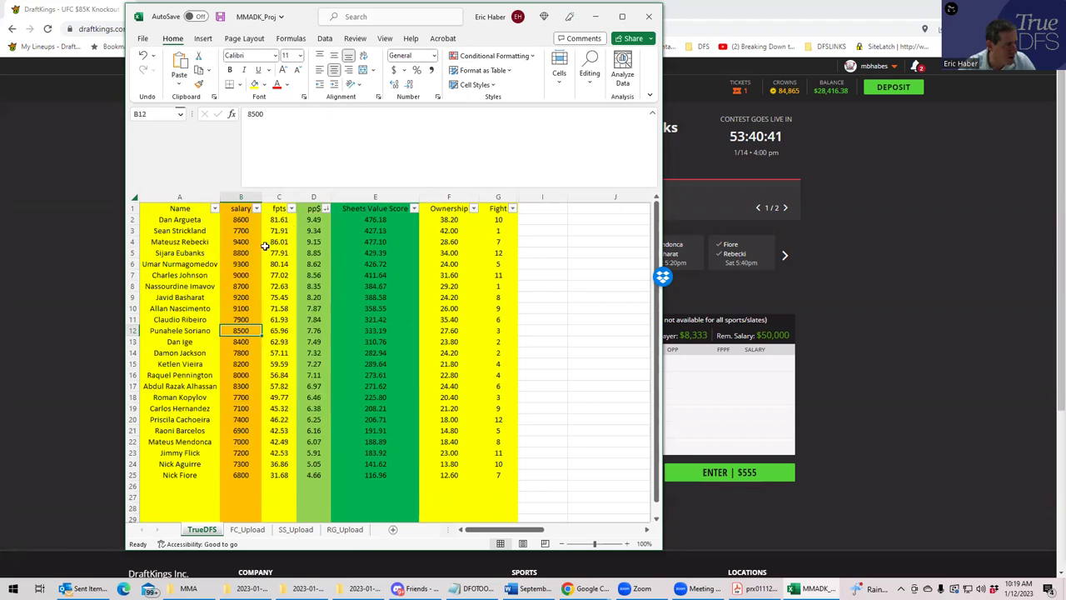
left_click(227, 232)
left_click(234, 319)
left_click(242, 233)
left_click(242, 308)
left_click(245, 320)
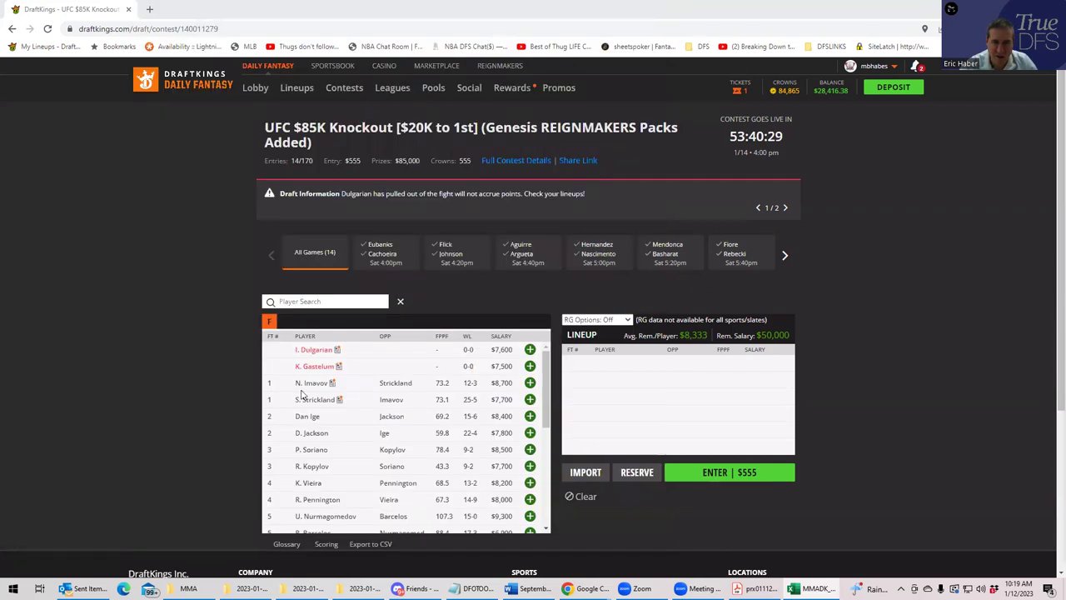
In the DraftKings contest page, search the players for "rib" and add C. Ribeiro to the lineup
left_click(293, 301)
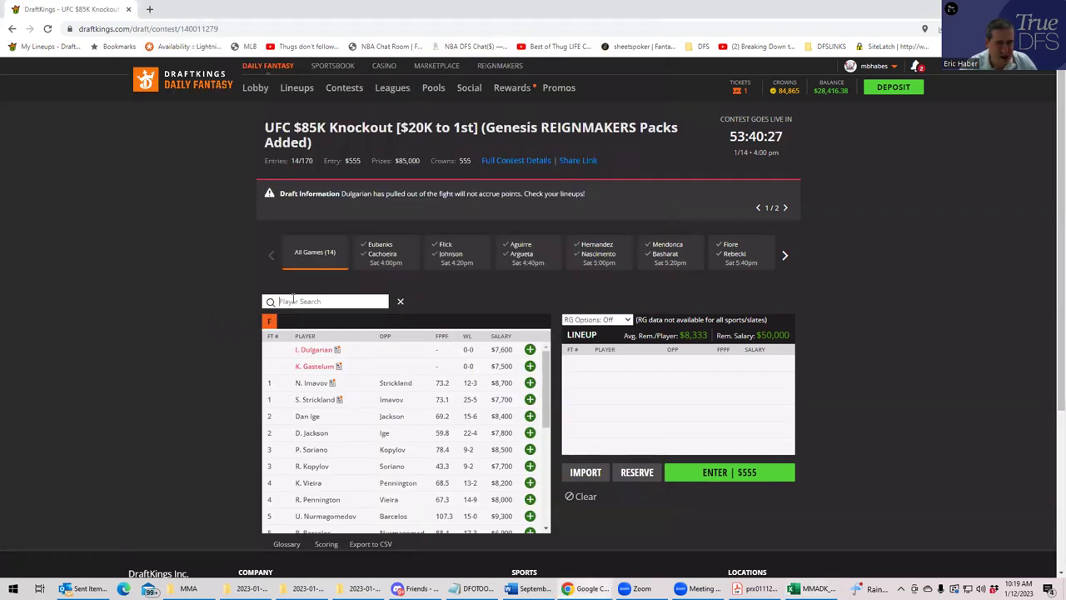
type("rib")
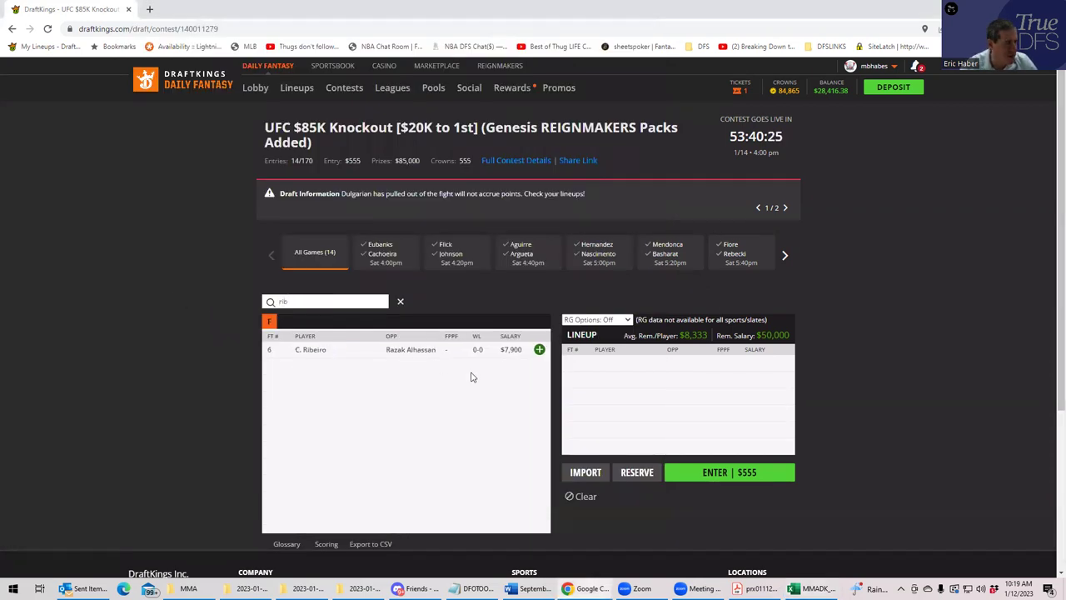
left_click(540, 349)
Search the players for "stri" and add S. Strickland to the lineup
left_click(358, 303)
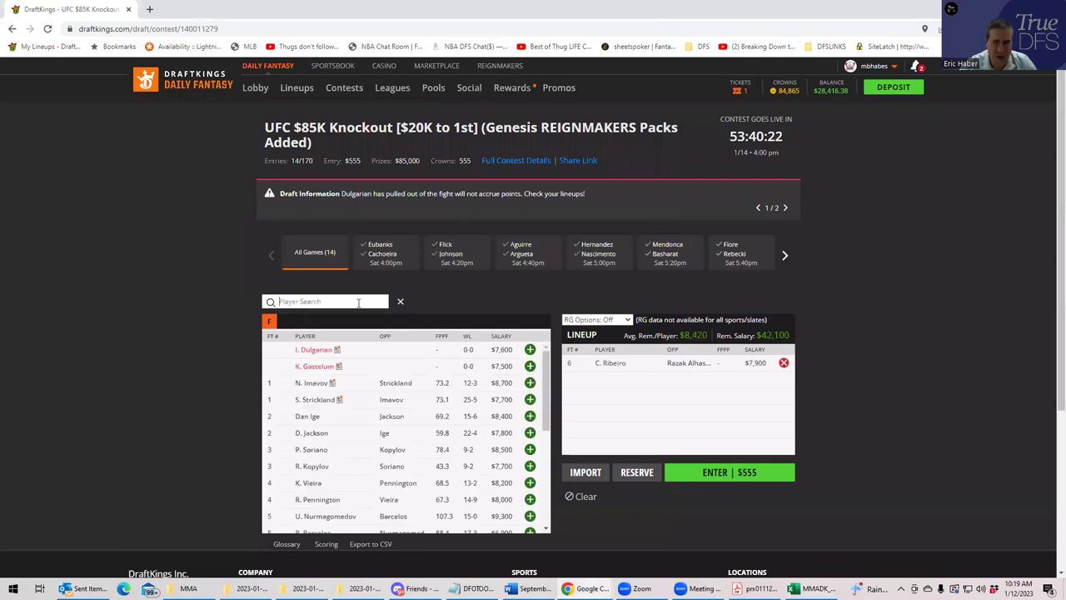
type("stri")
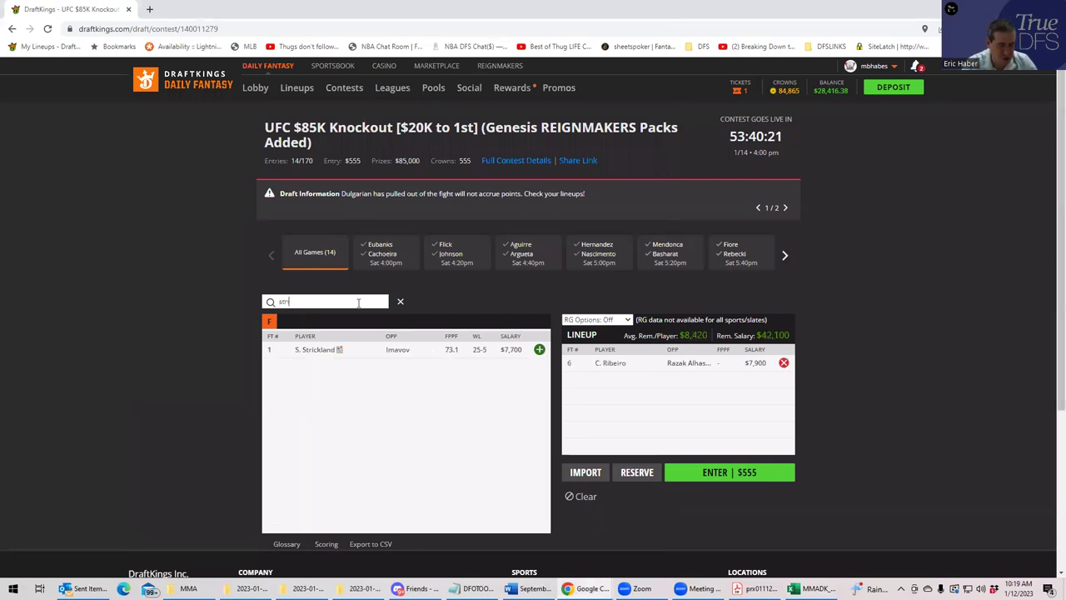
left_click(539, 349)
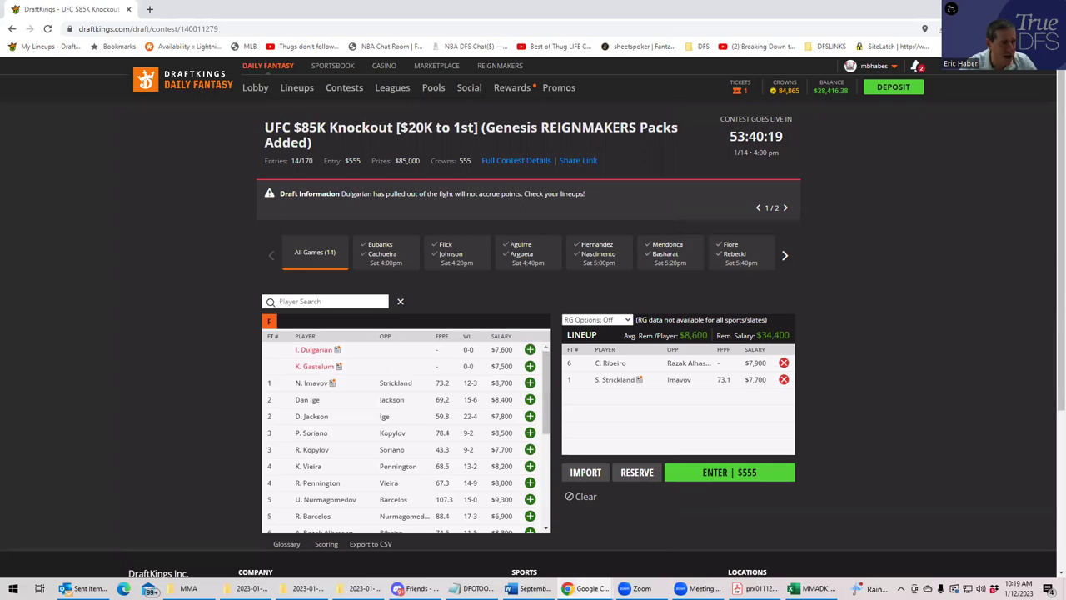
Check the salaries of Argueta and Johnson in the workbook, reapply the descending pp$ sort and return to the DraftKings lineup
key("alt+Tab")
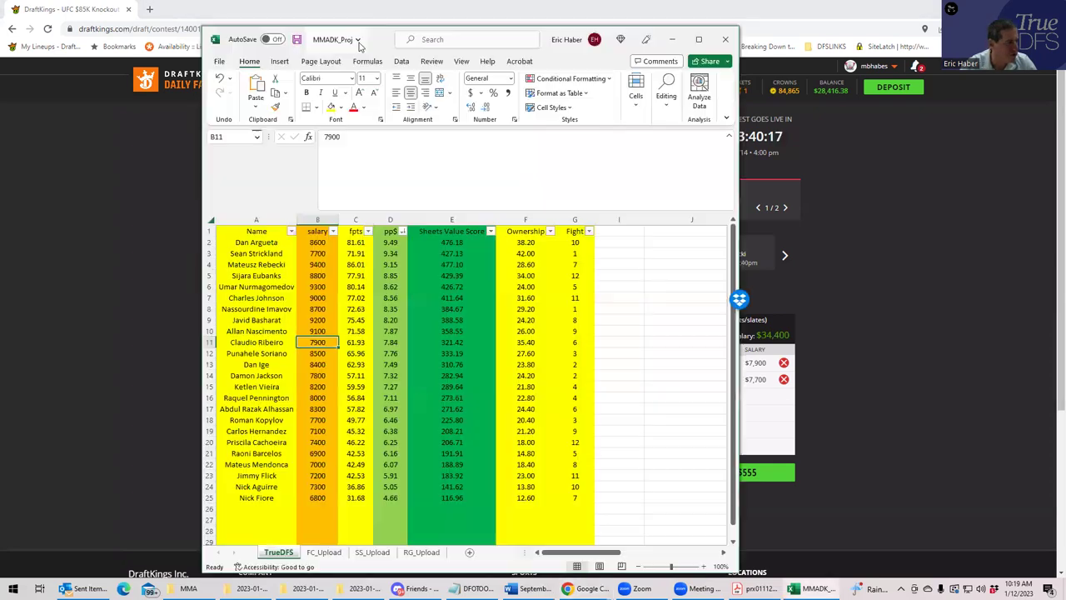
left_click(321, 245)
left_click(319, 297)
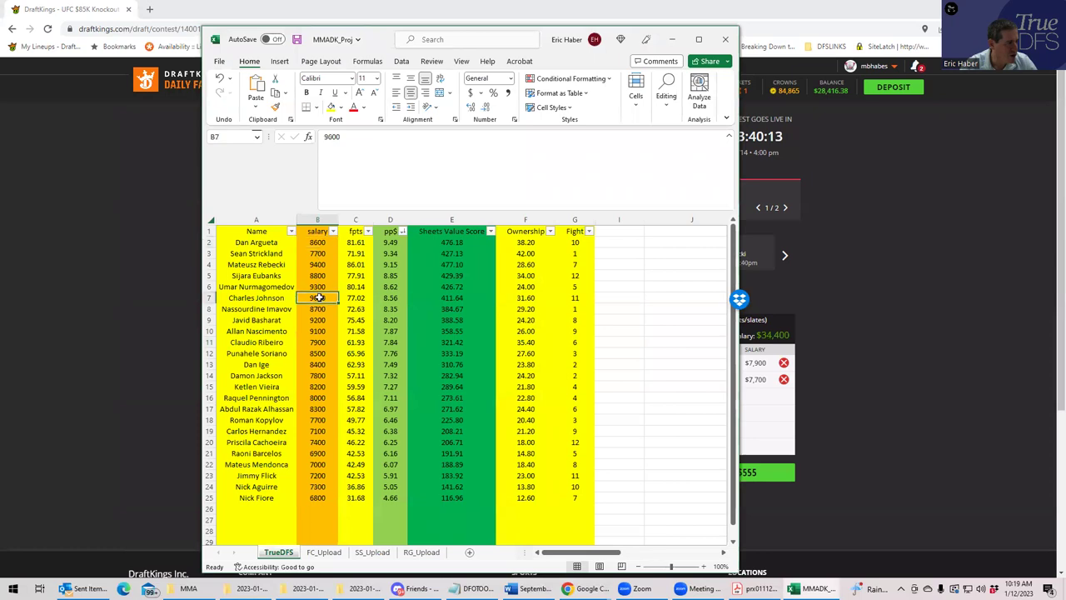
left_click(402, 231)
left_click(376, 260)
left_click(319, 244)
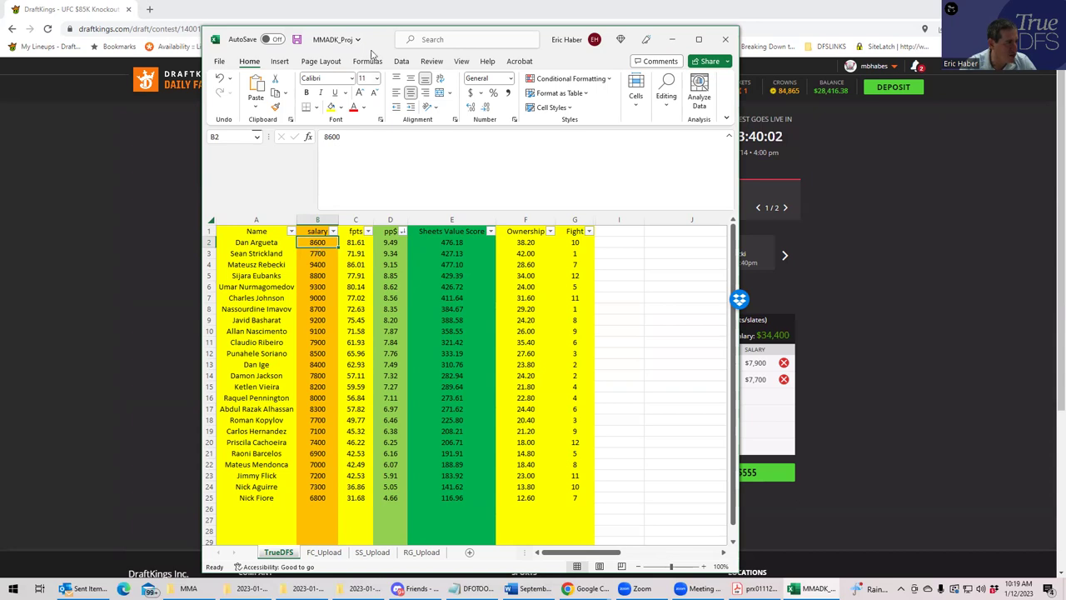
left_click(169, 334)
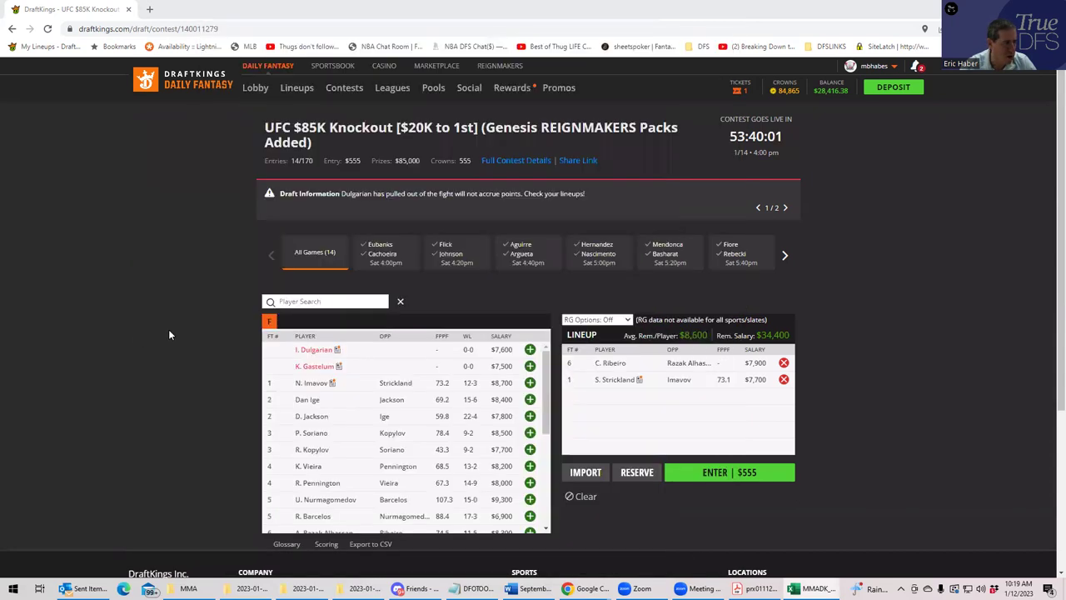
Search the players for "arg" and add Dan Argueta to the lineup
left_click(293, 302)
type("arg")
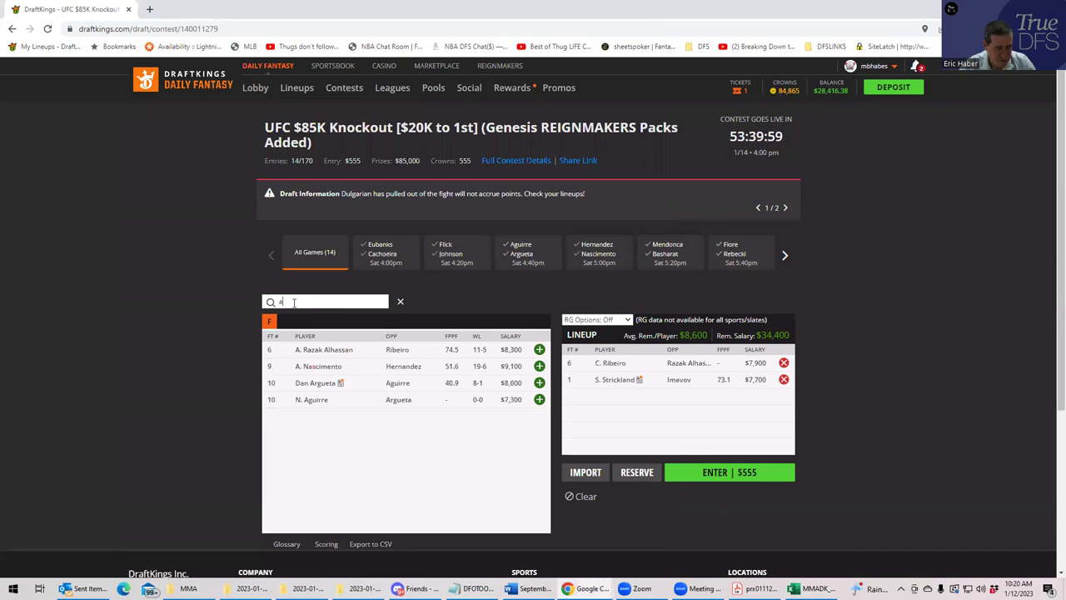
left_click(540, 350)
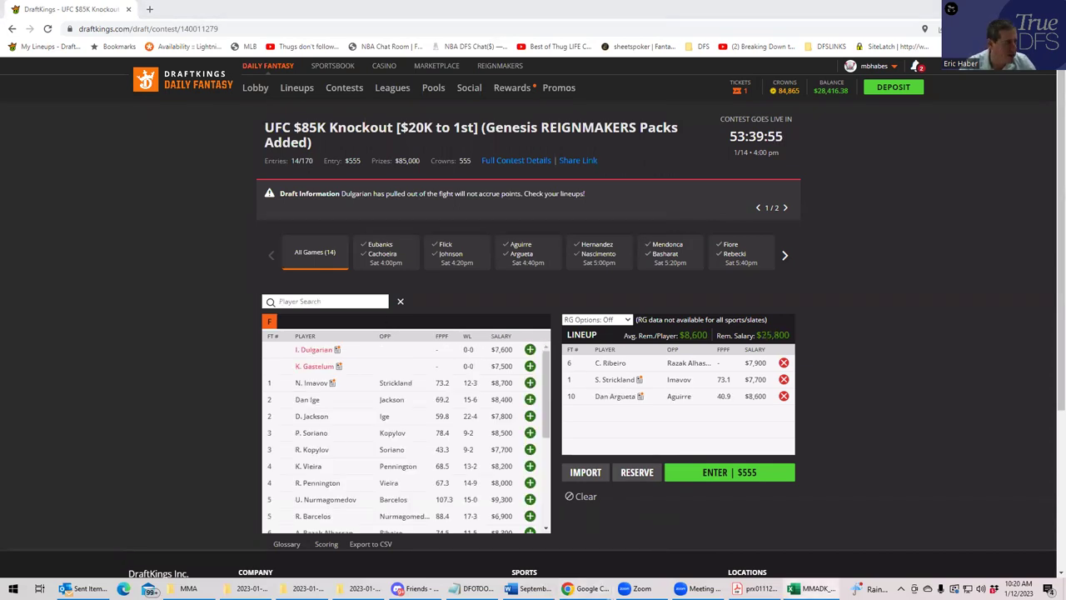
Compare the salaries of Ribeiro, Jackson and Rebecki in the MMADK_Proj workbook, then return to the DraftKings lineup
key("alt+Tab")
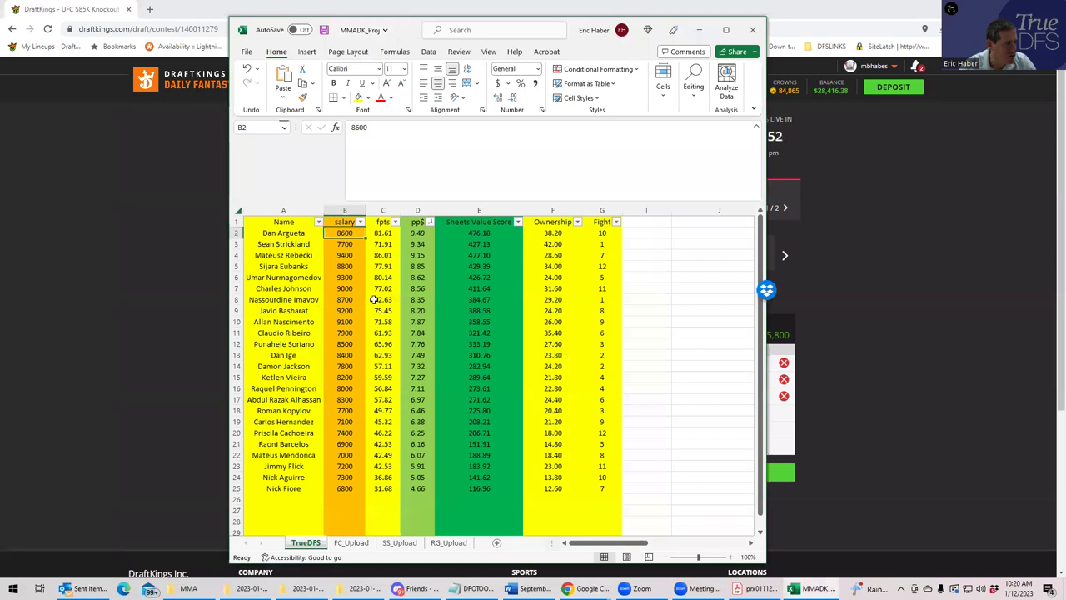
left_click(346, 332)
left_click(348, 366)
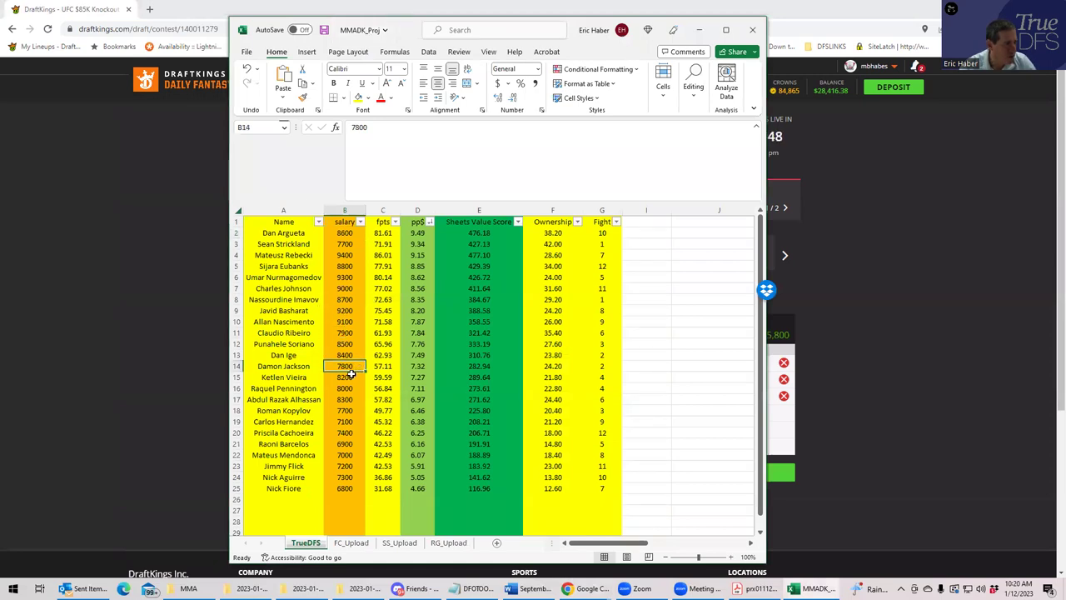
left_click(344, 254)
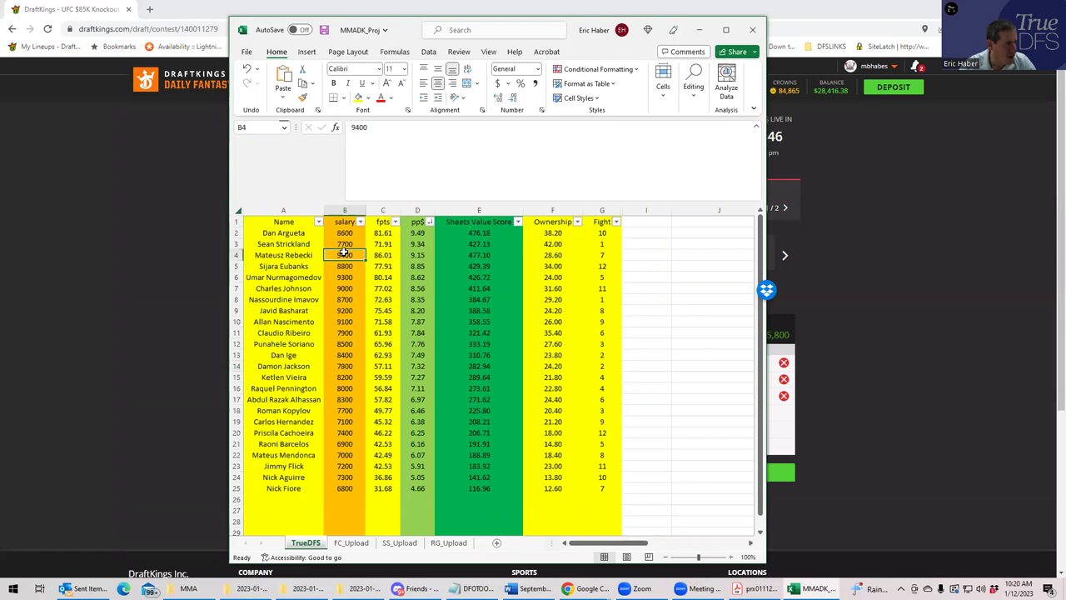
left_click(354, 367)
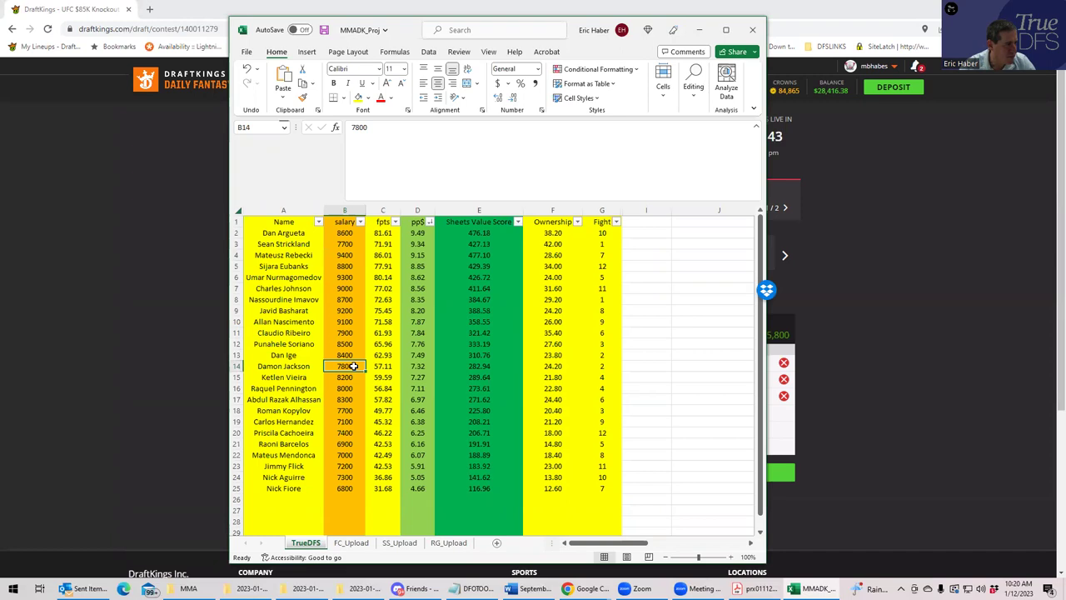
left_click(344, 254)
left_click(698, 29)
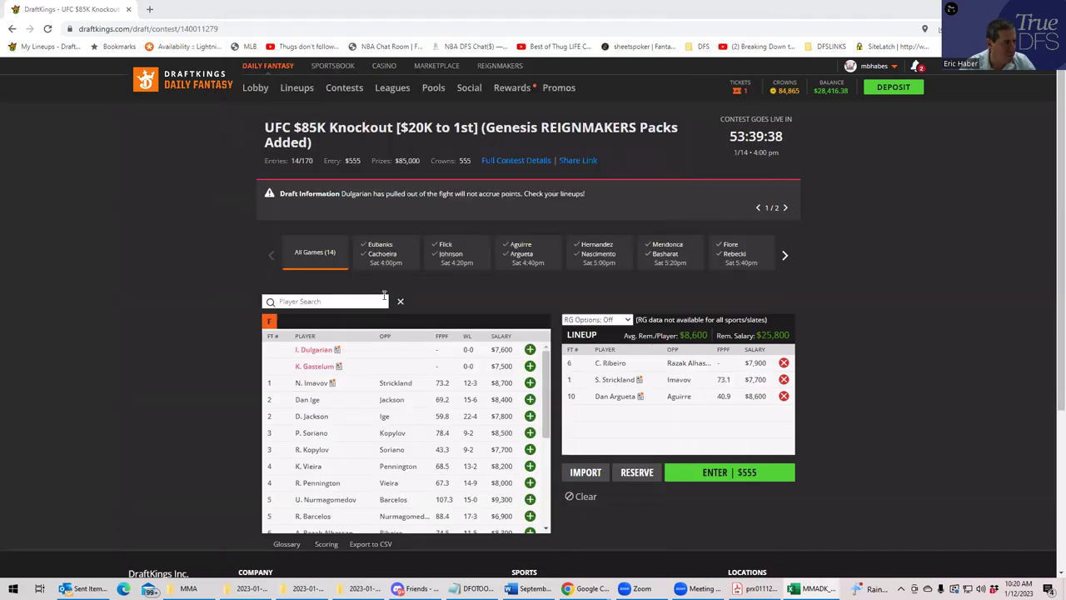
left_click(344, 302)
type("reb")
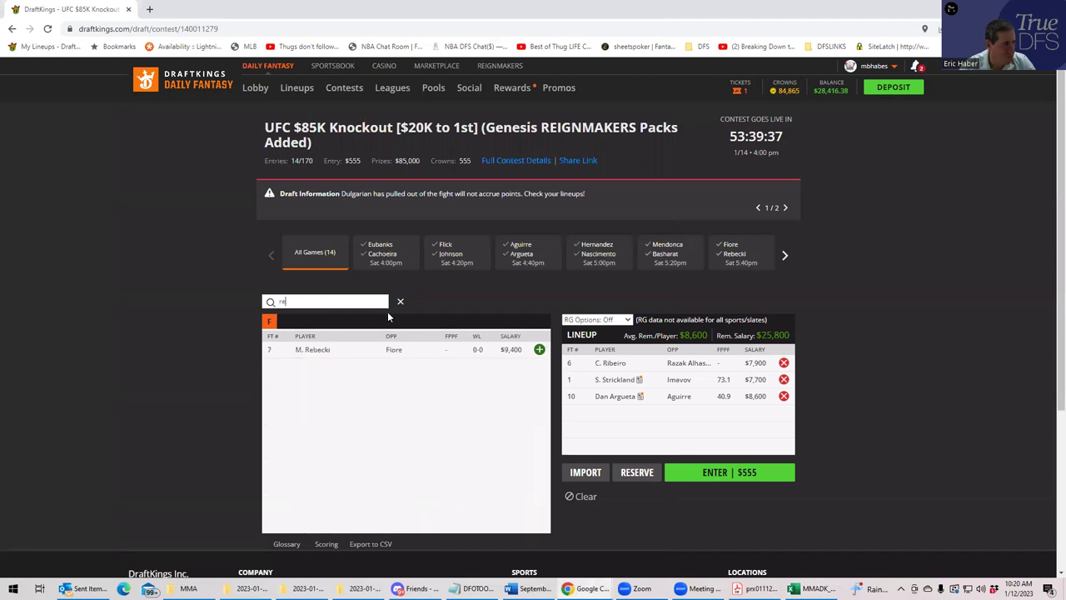
left_click(535, 350)
Search the players for "jack" and add D. Jackson to the lineup
left_click(341, 302)
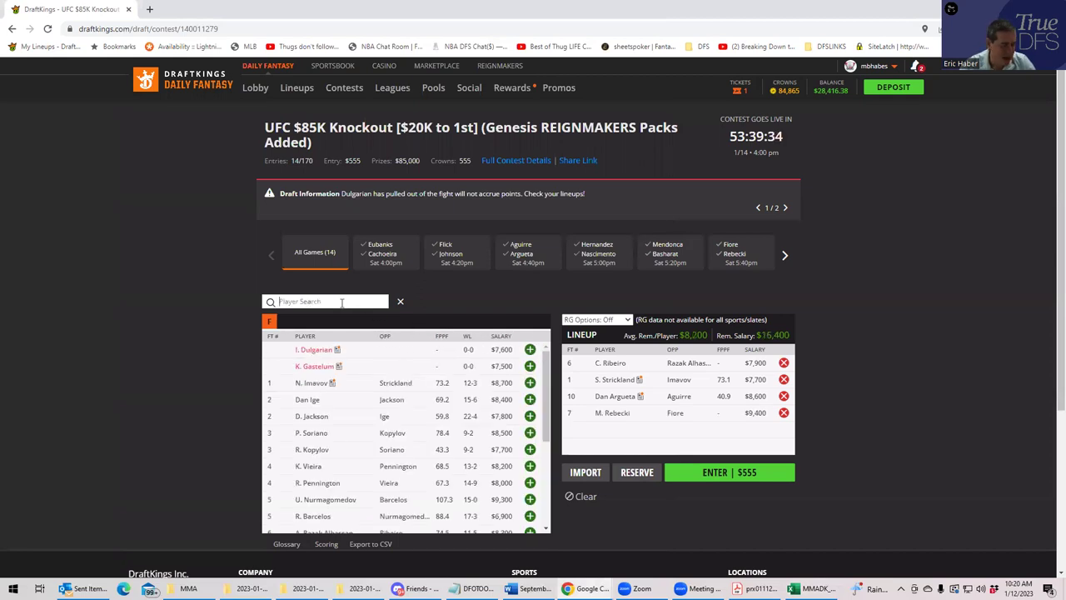
type("jack")
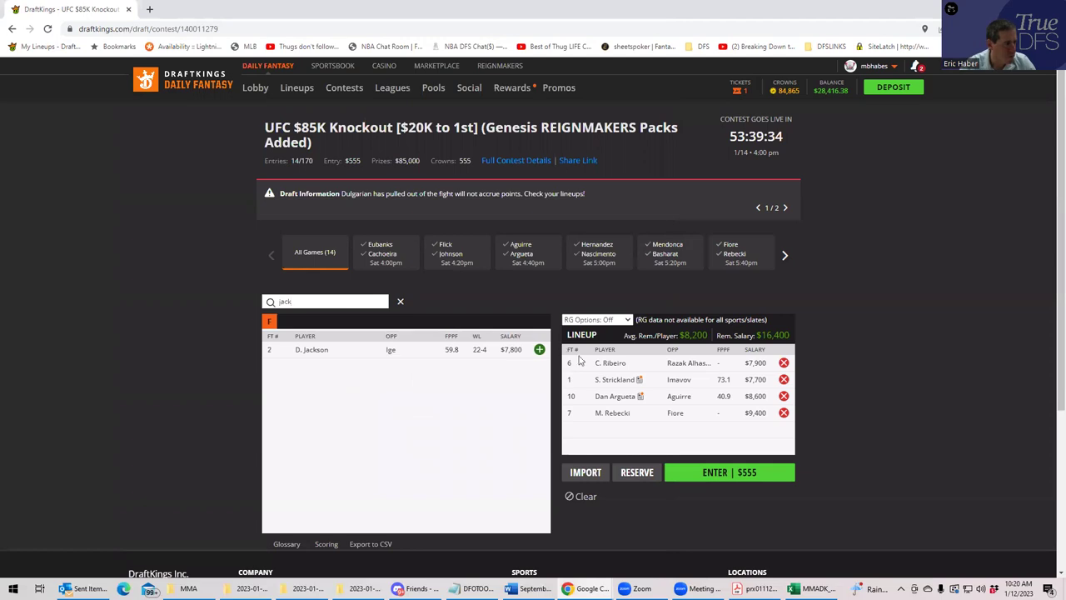
left_click(539, 350)
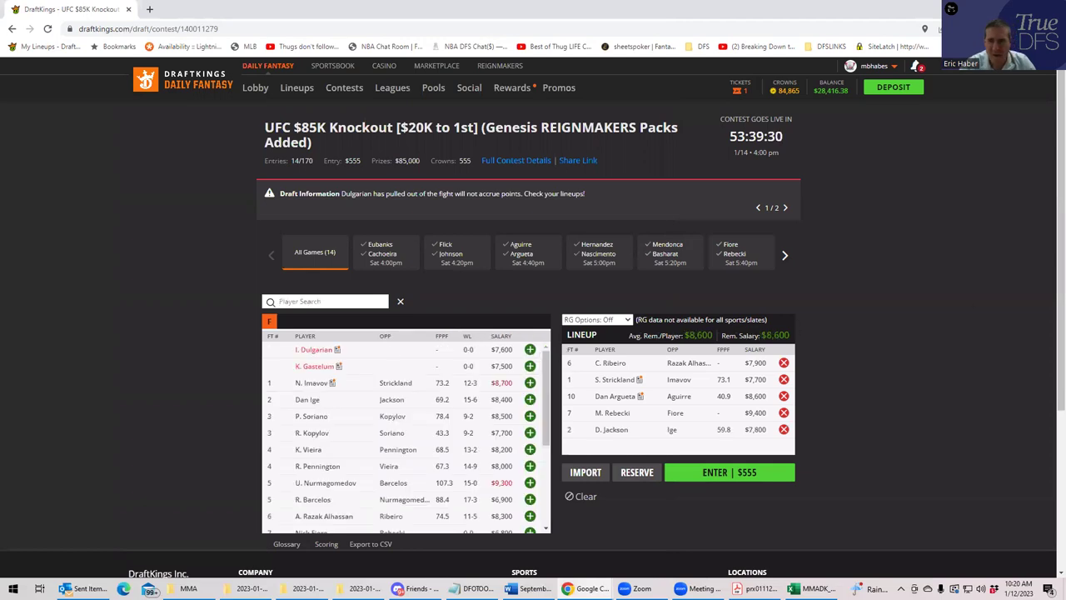
Check the salaries of Eubanks, Imavov and Soriano in the workbook and return to the DraftKings lineup
left_click(813, 588)
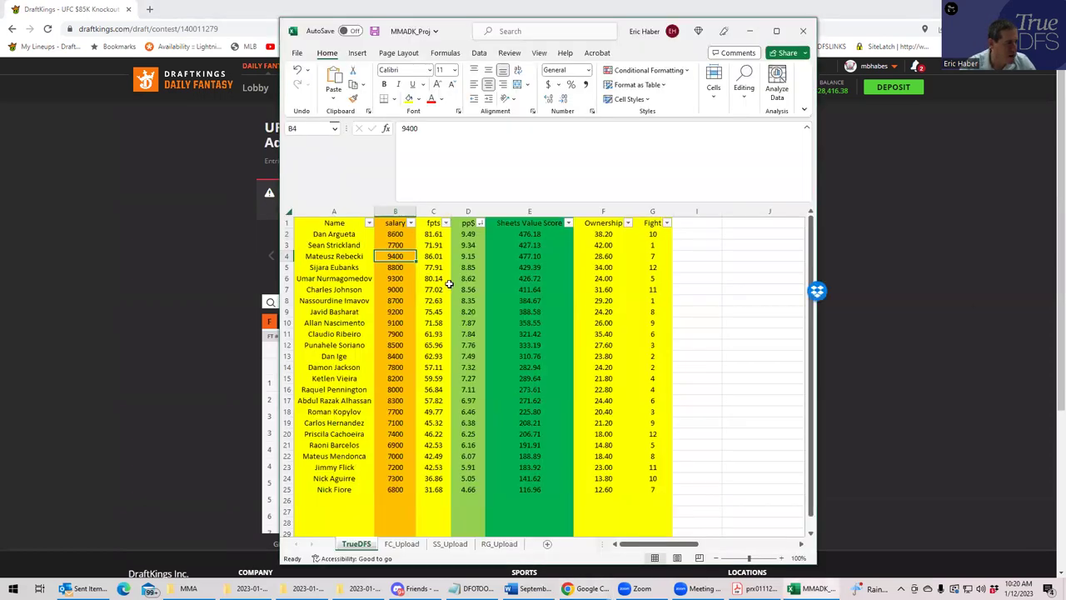
left_click(407, 268)
left_click(395, 299)
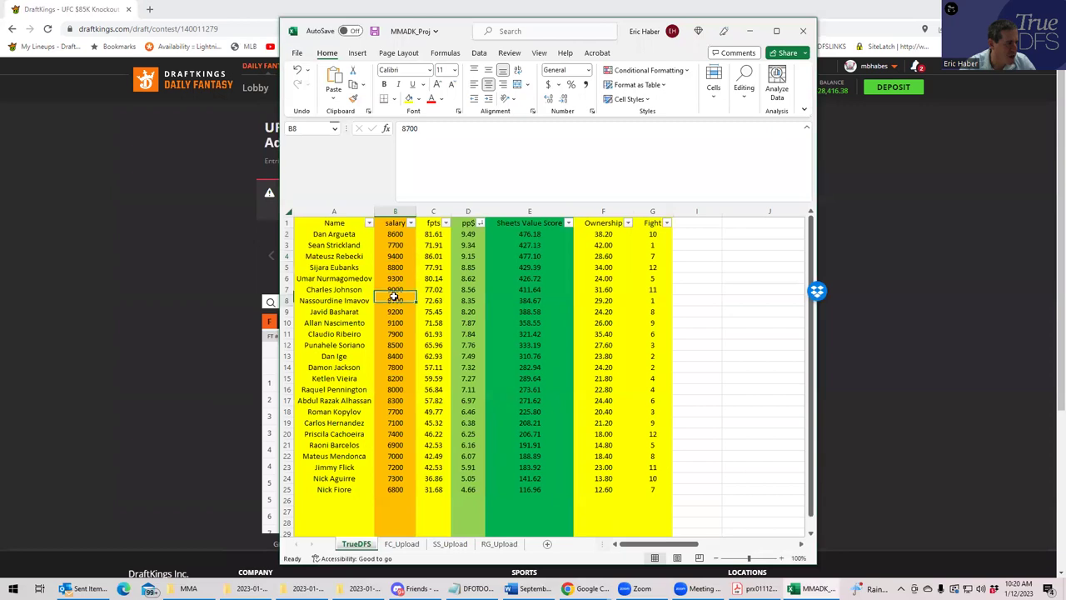
left_click(397, 345)
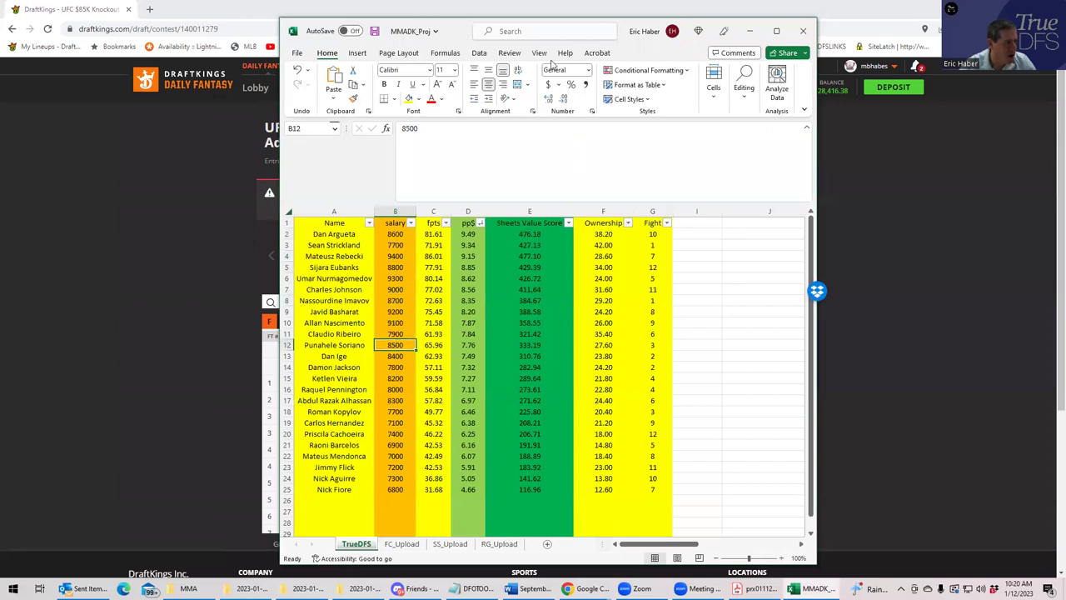
key("super+Down")
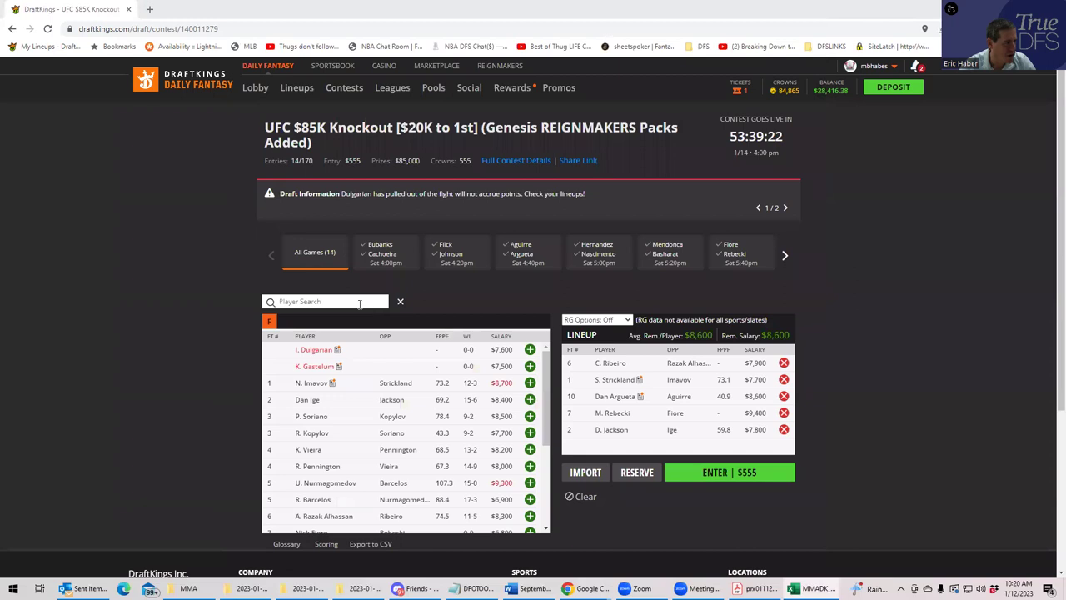
Search the players for "soria" and add P. Soriano to the lineup
left_click(358, 304)
type("soria")
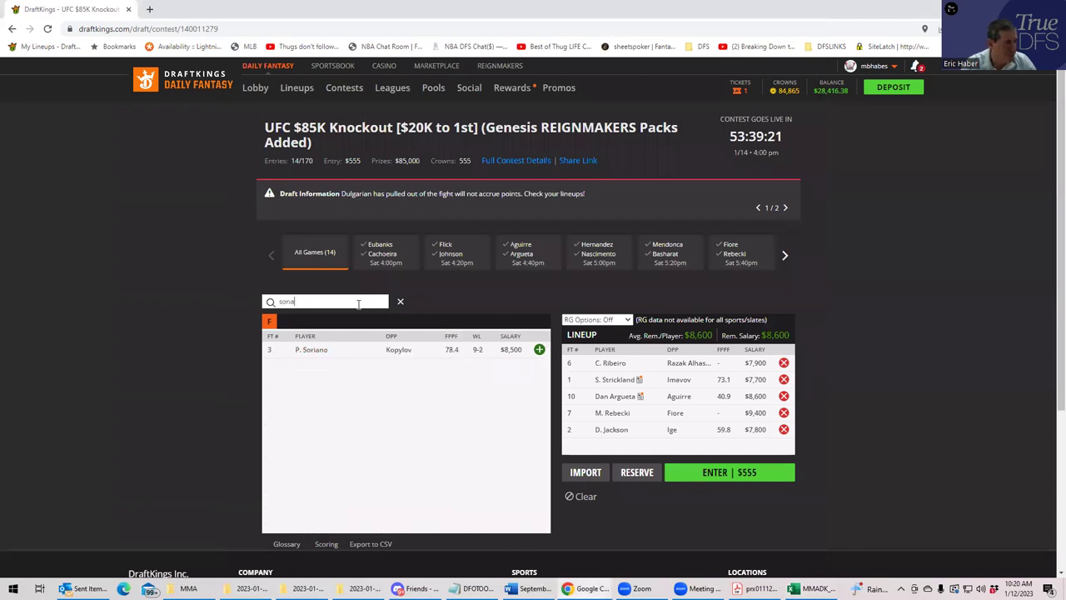
left_click(539, 349)
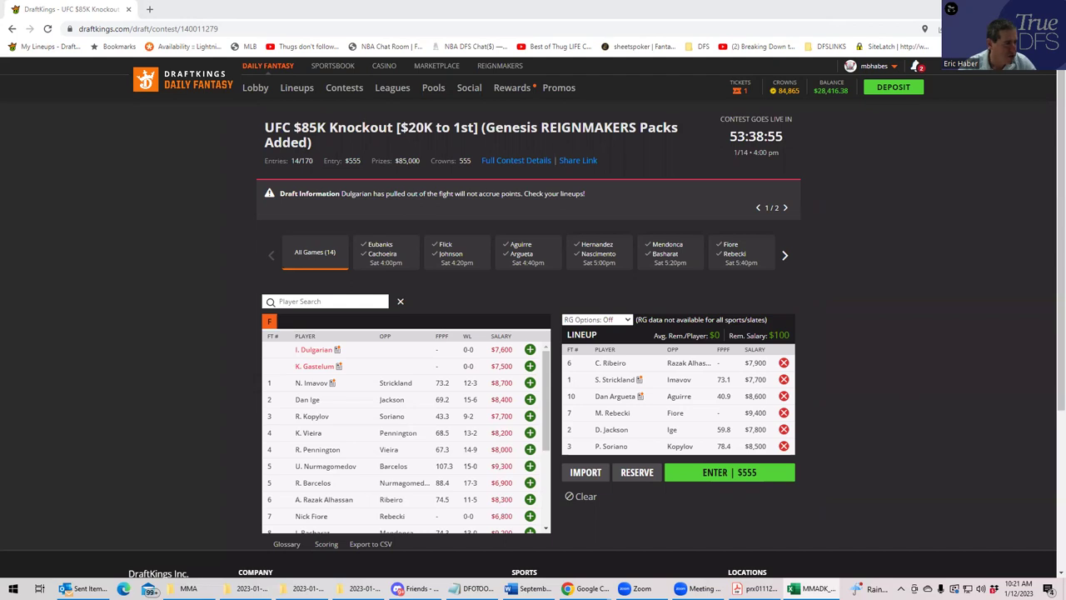
Review the Ownership figures of the six lineup fighters in the workbook and return to the DraftKings page
key("alt+Tab")
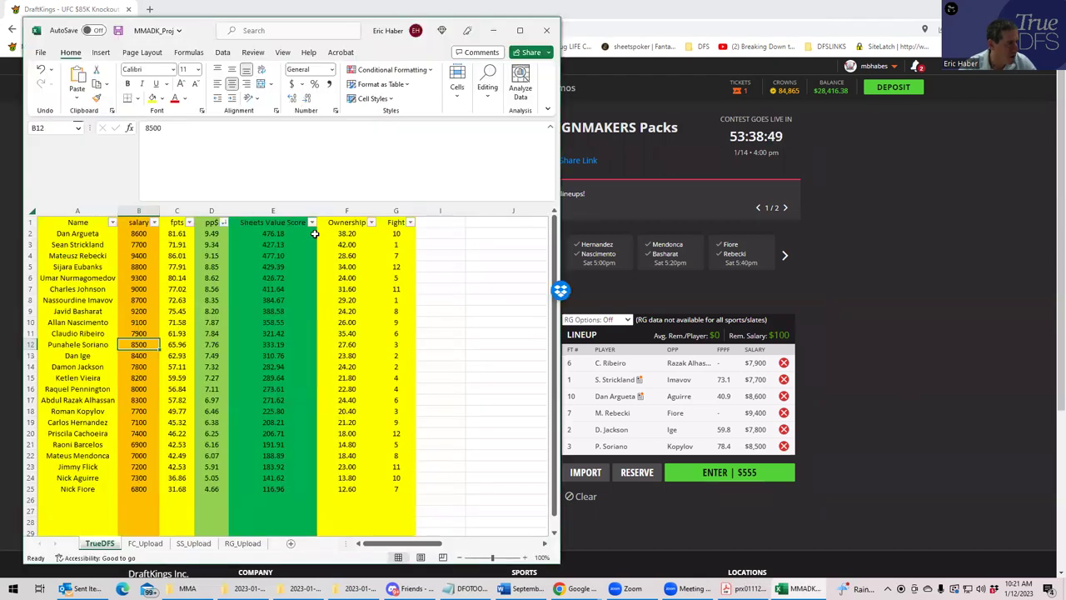
left_click(347, 234)
left_click(345, 245)
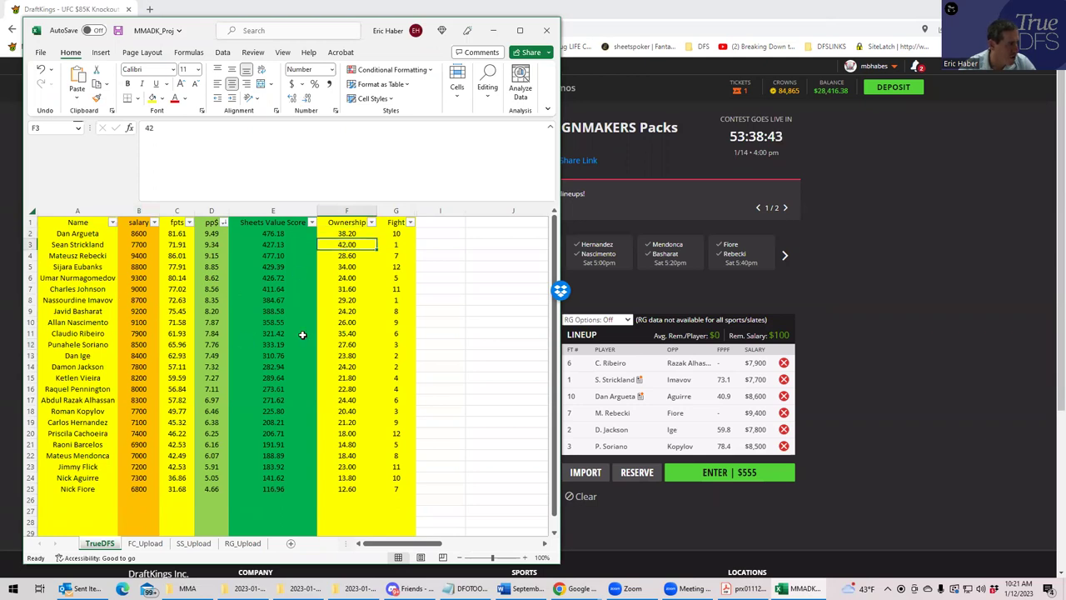
left_click(340, 332)
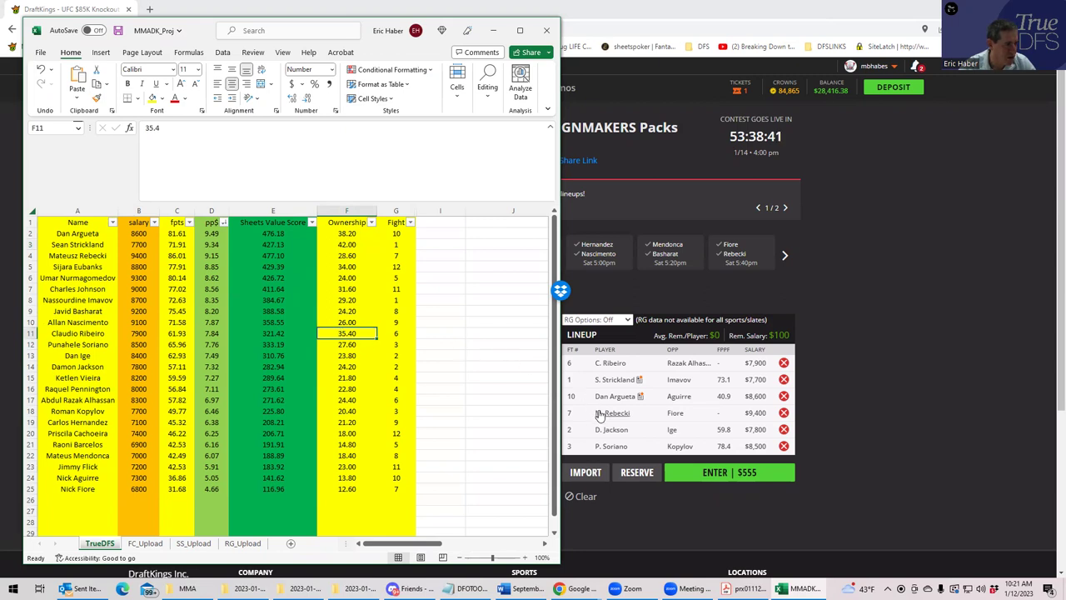
left_click(347, 255)
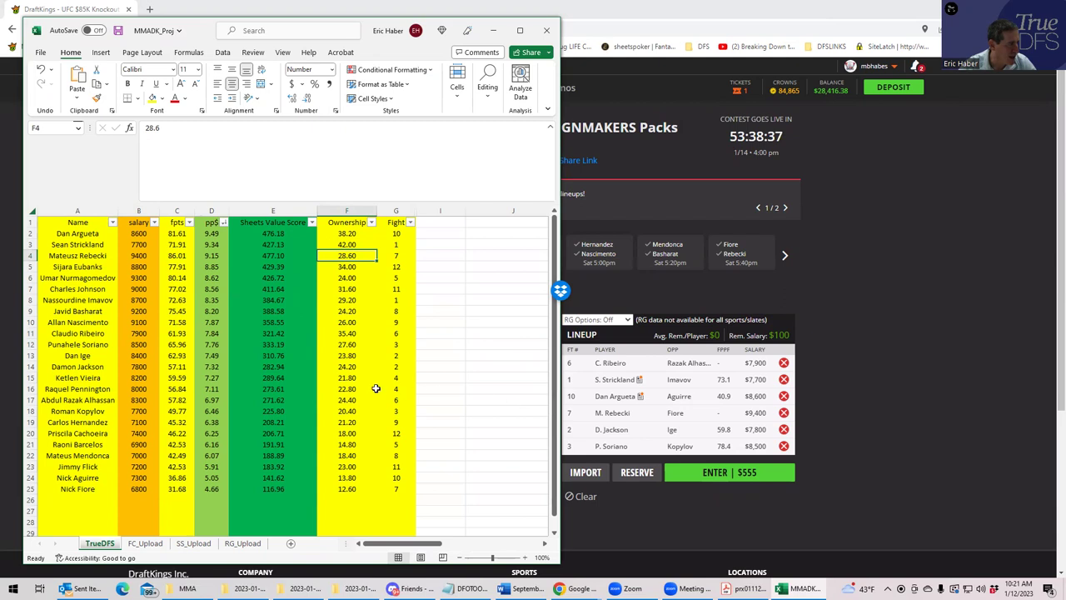
left_click(342, 366)
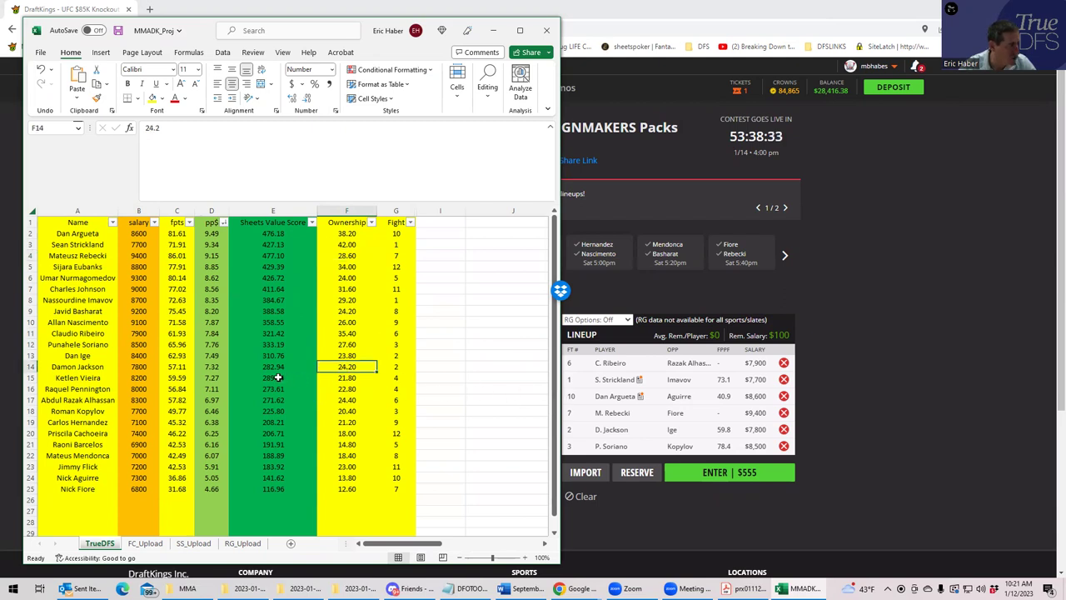
left_click(350, 344)
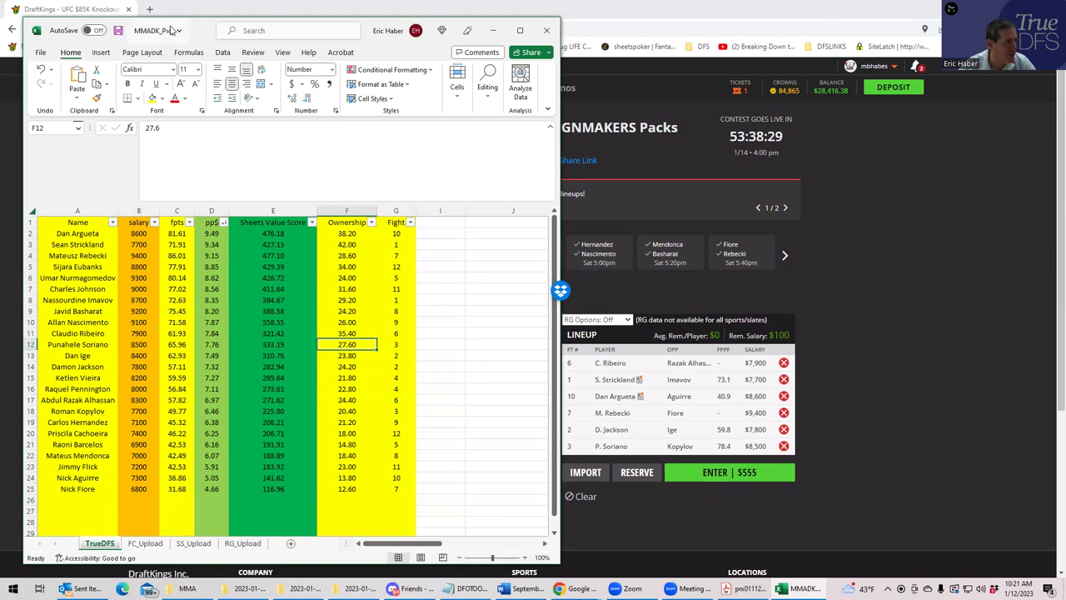
key("alt+Tab")
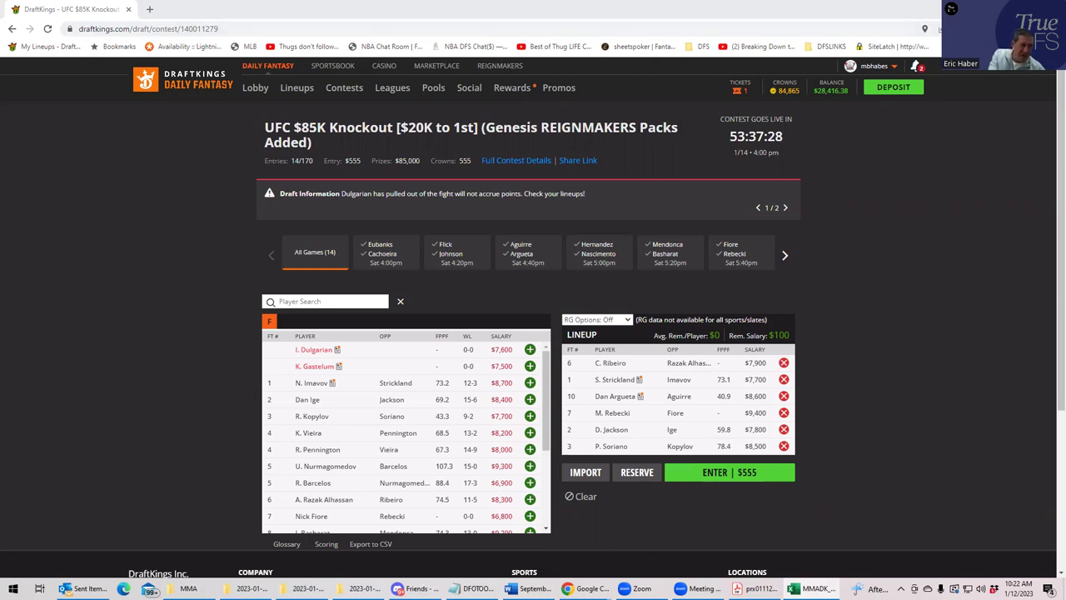
Reopen the workbook, find Soriano's row and compare the Ownership figures of Cachoeira, Barcelos and Flick
key("alt+Tab")
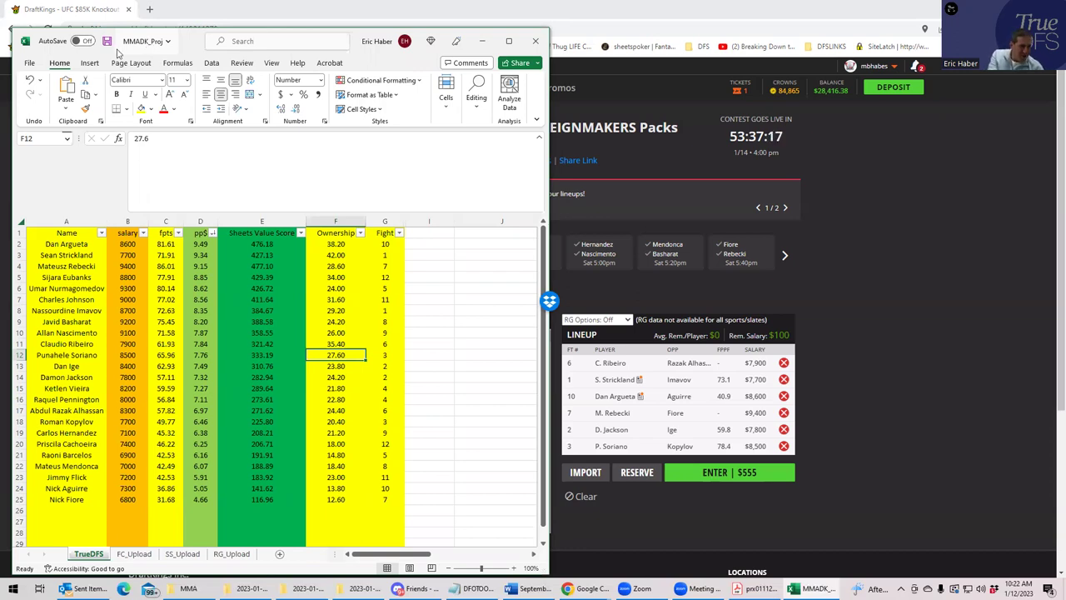
left_click(100, 355)
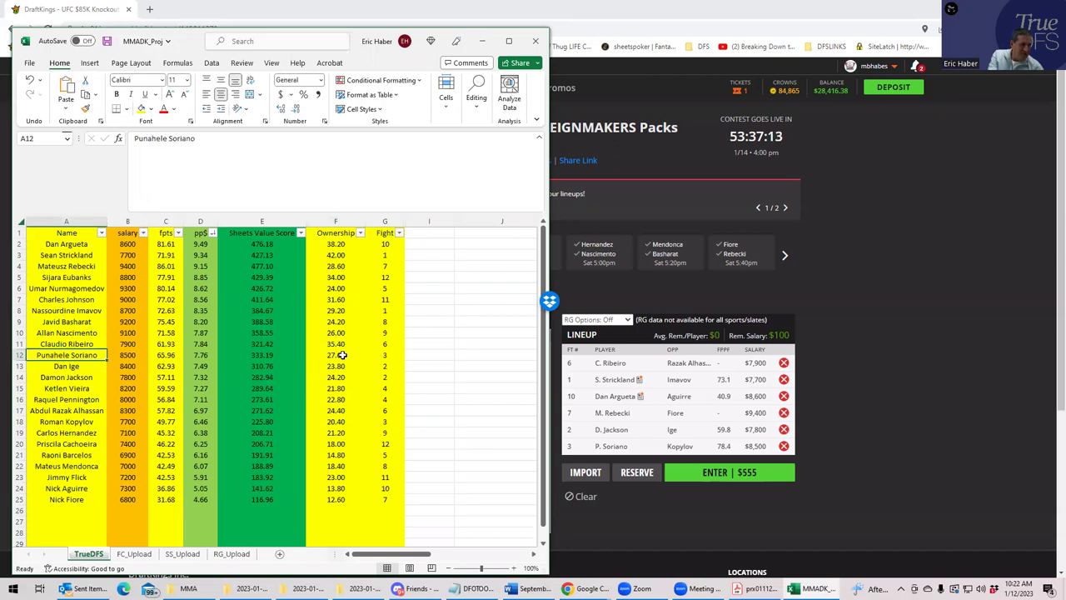
left_click(336, 444)
left_click(328, 443)
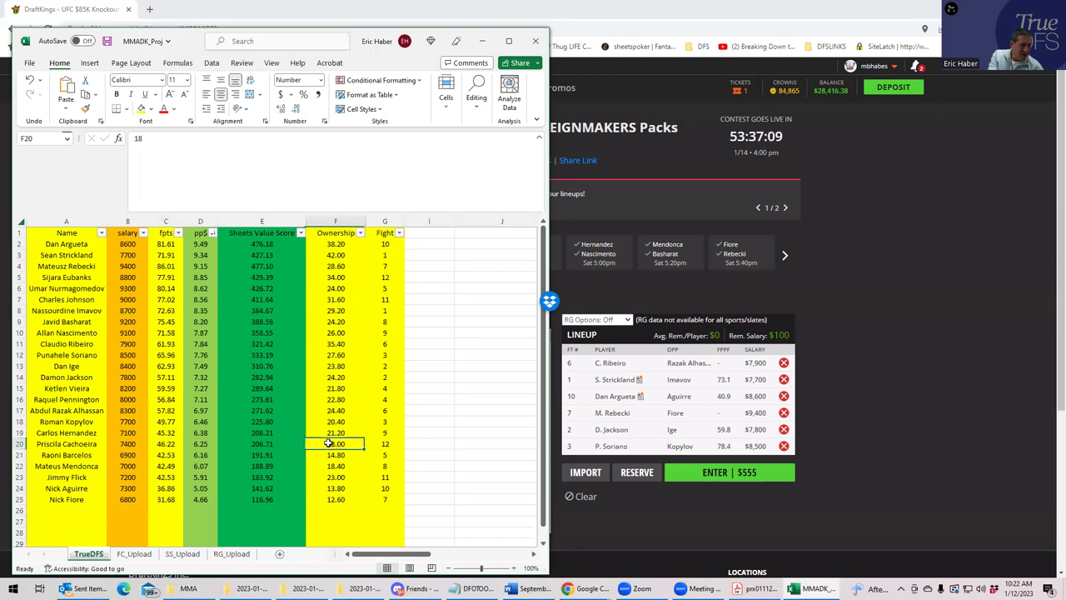
left_click(333, 455)
left_click(336, 478)
left_click(330, 455)
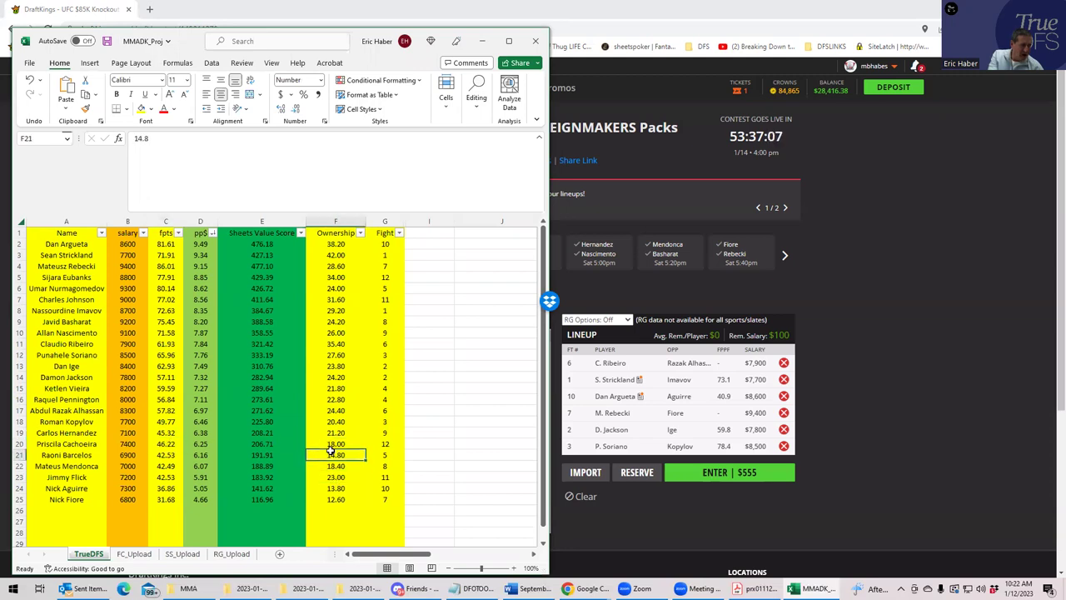
Compare the fpts projections and Ownership of Cachoeira and Barcelos, and check Cachoeira's Sheets Value Score
left_click(167, 443)
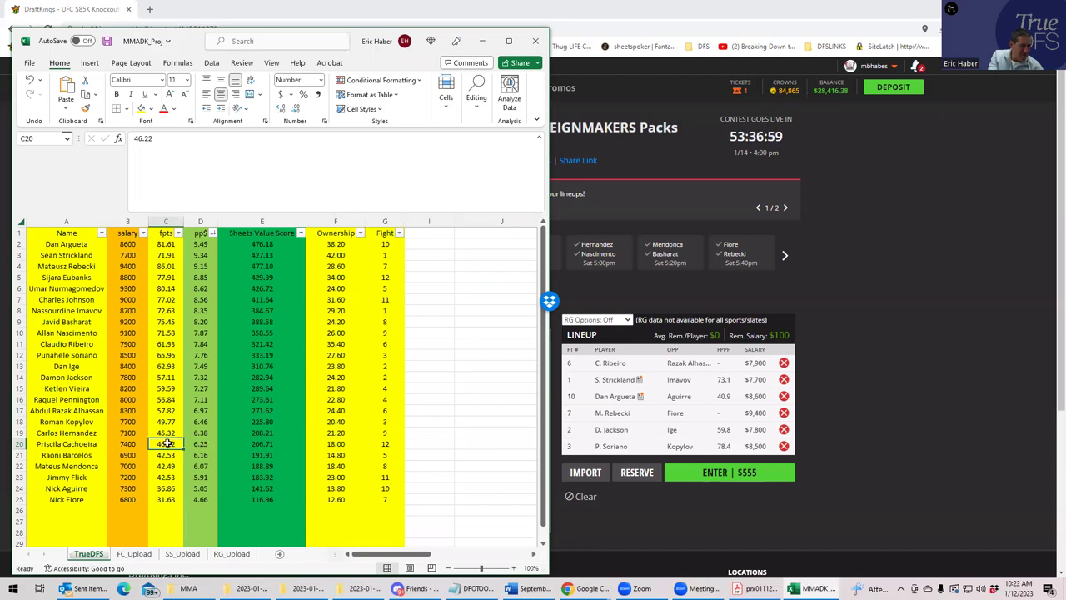
left_click(331, 443)
left_click(160, 443)
left_click(164, 454)
left_click(163, 442)
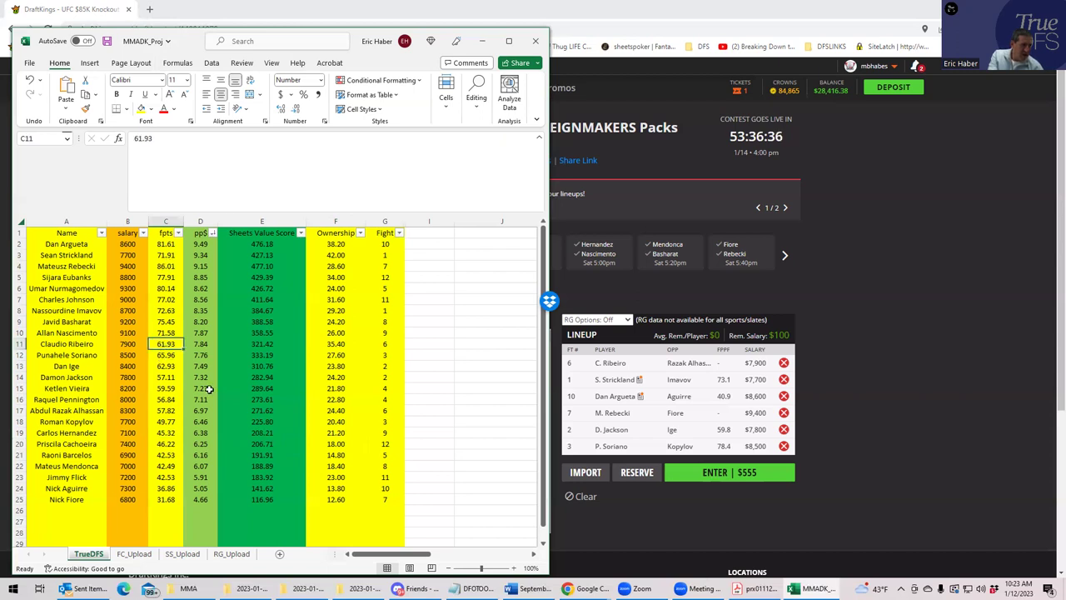
left_click(246, 444)
left_click(331, 454)
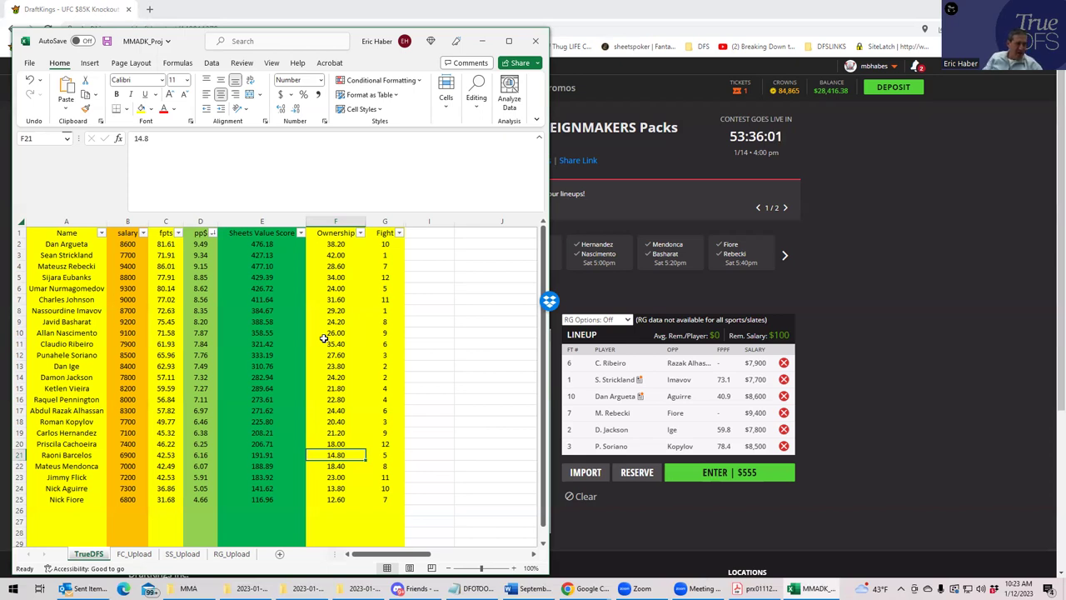
Examine Cachoeira's row for her salary and Ownership figures
left_click(68, 444)
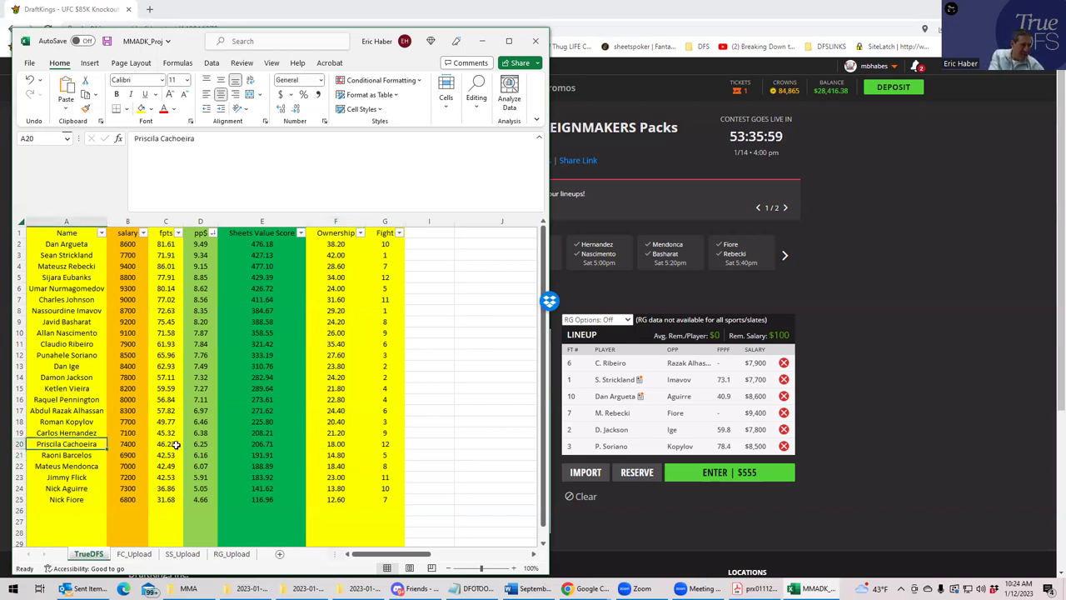
left_click(127, 444)
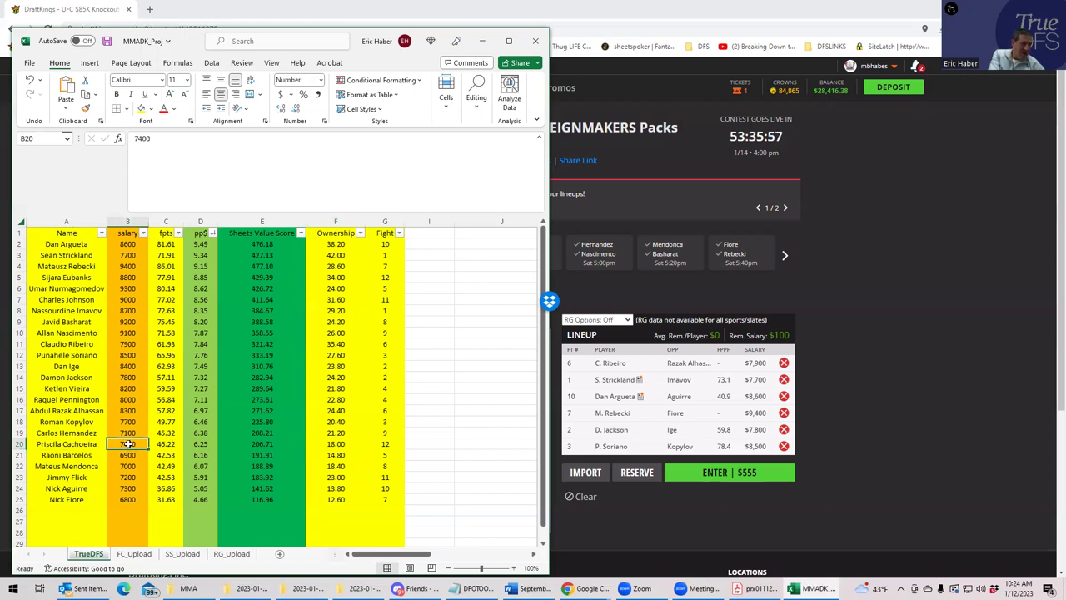
left_click(335, 444)
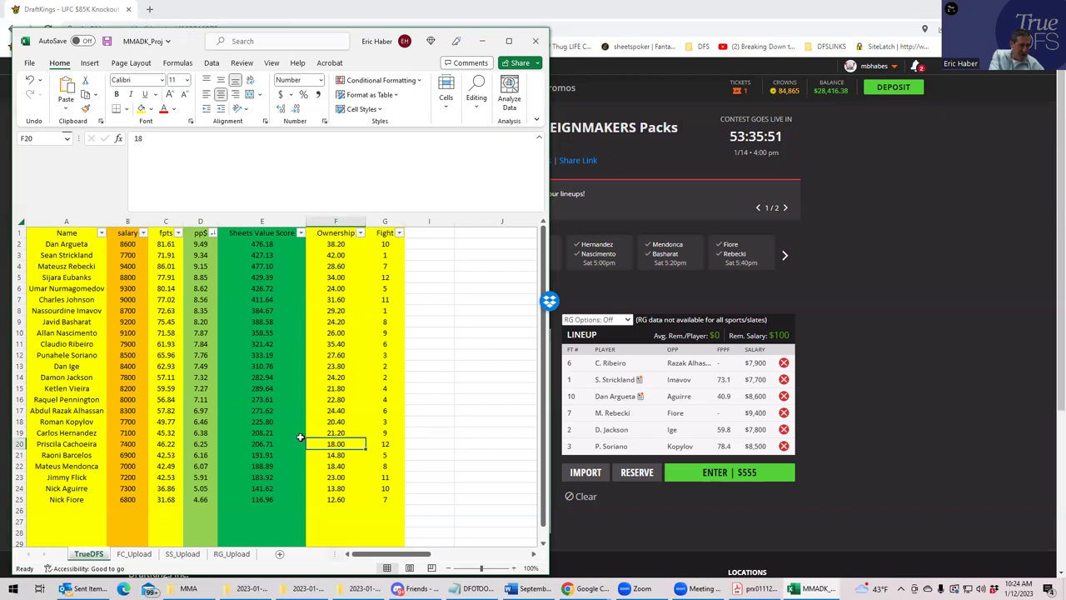
left_click(133, 443)
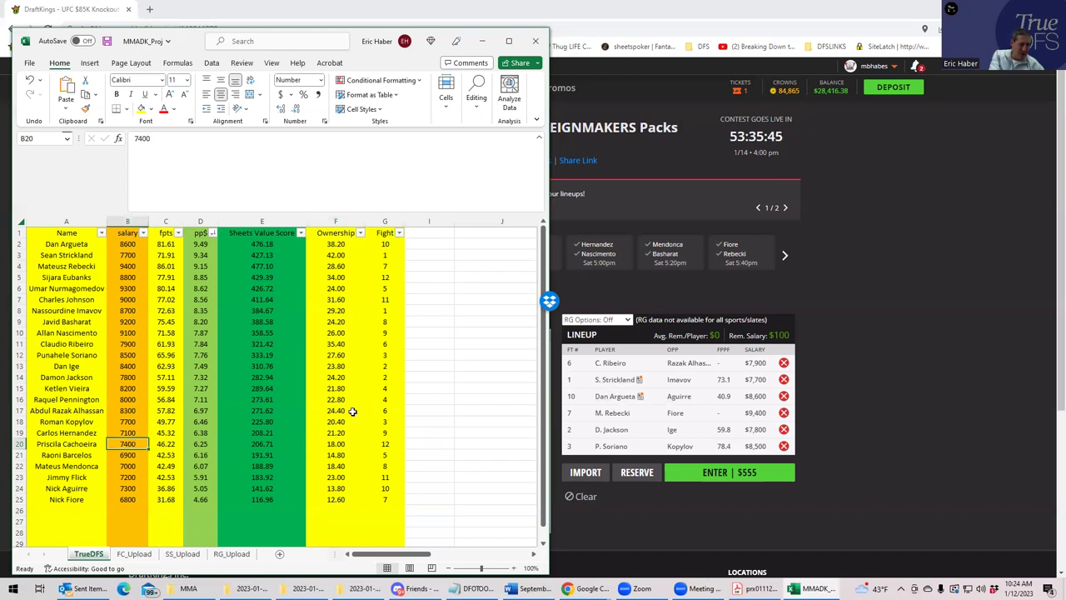
Examine Cachoeira's fpts, Sheets Value Score and Ownership, and compare them with Sean Strickland's Ownership figure
left_click(171, 444)
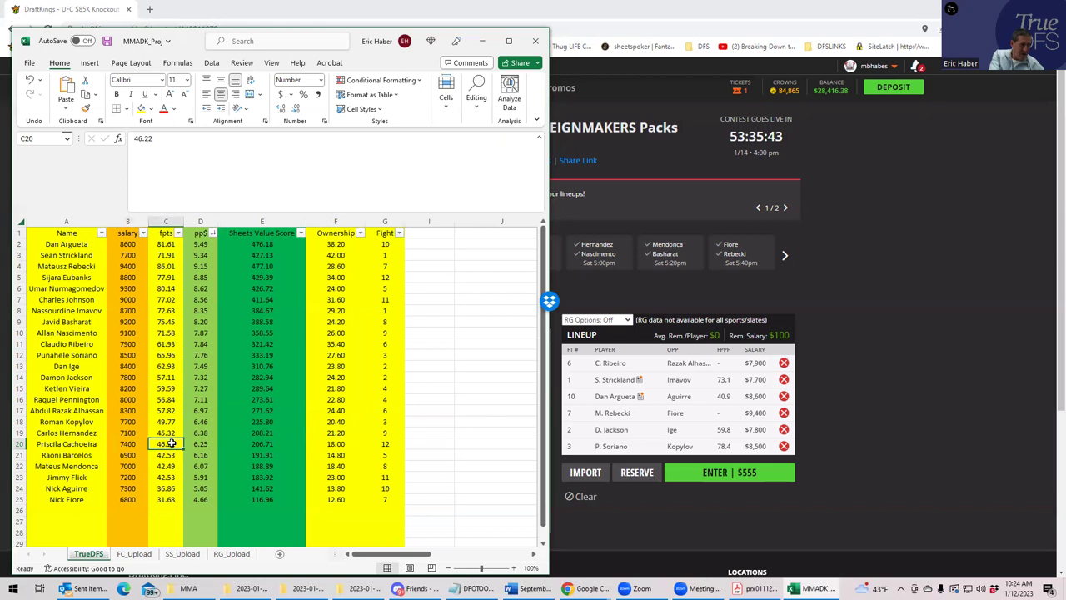
left_click(267, 446)
left_click(163, 444)
left_click(338, 444)
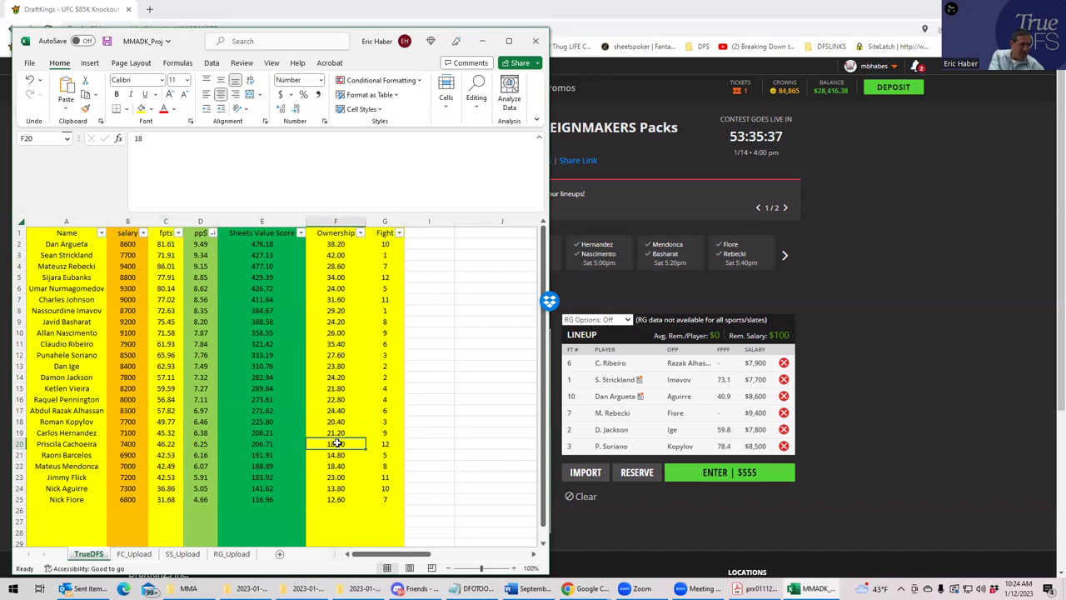
left_click(336, 254)
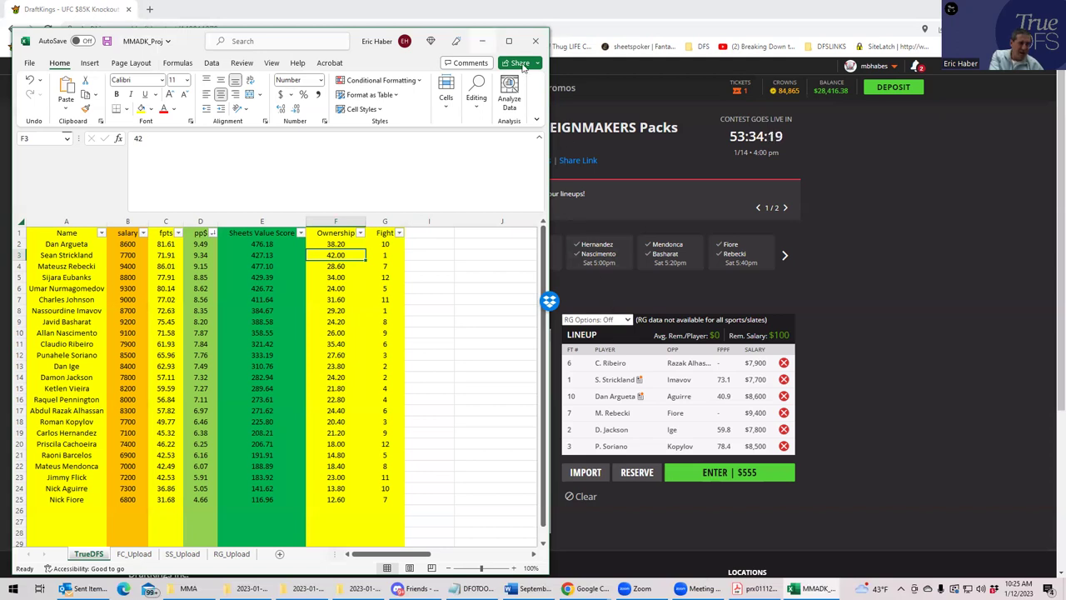
Put the workbook away and clear all six fighters from the DraftKings lineup
left_click(482, 41)
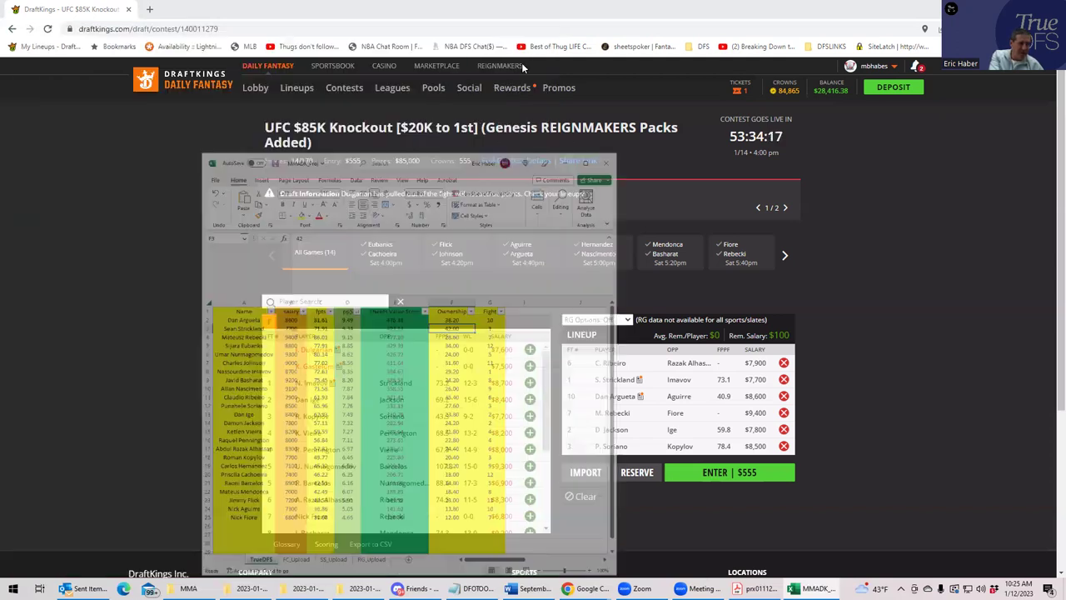
left_click(575, 500)
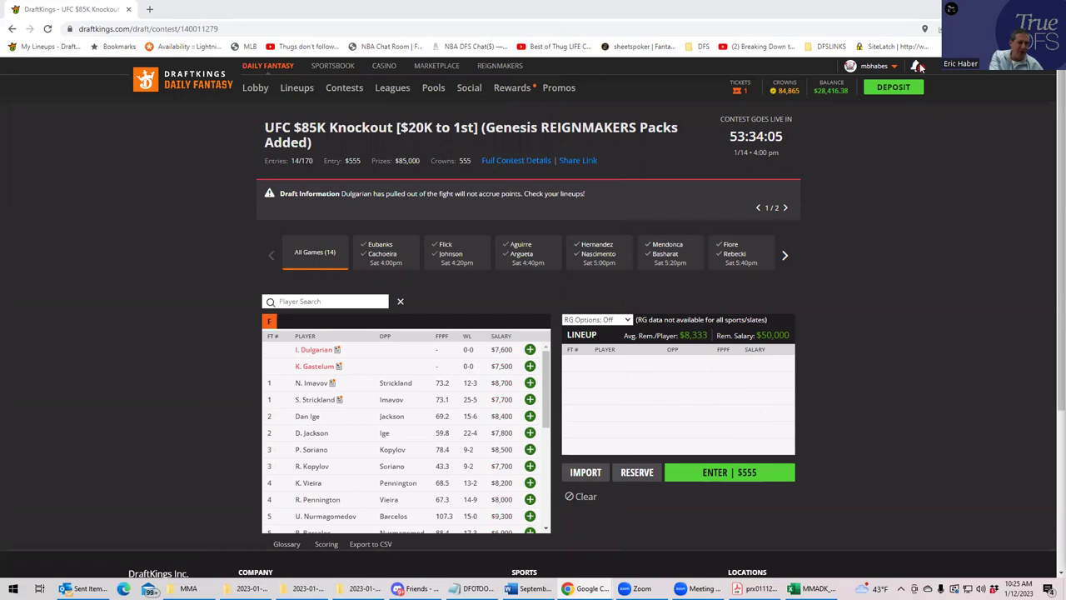
Switch to the BestFightOdds page and review the betting lines of the January 14th fight card
key("alt+Tab")
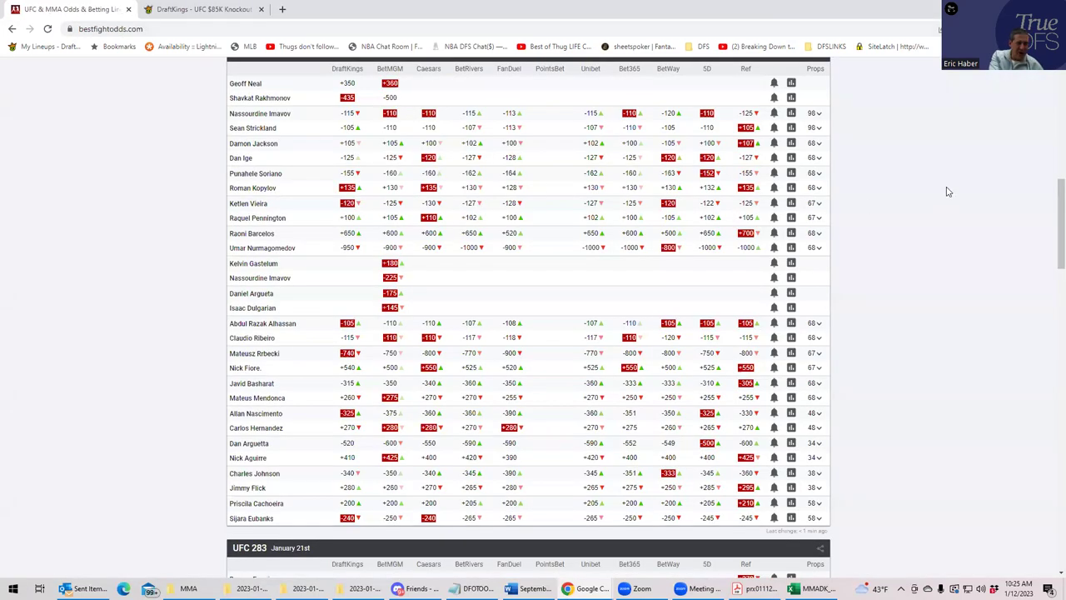
scroll(948, 321, "down", 3)
scroll(948, 320, "down", 2)
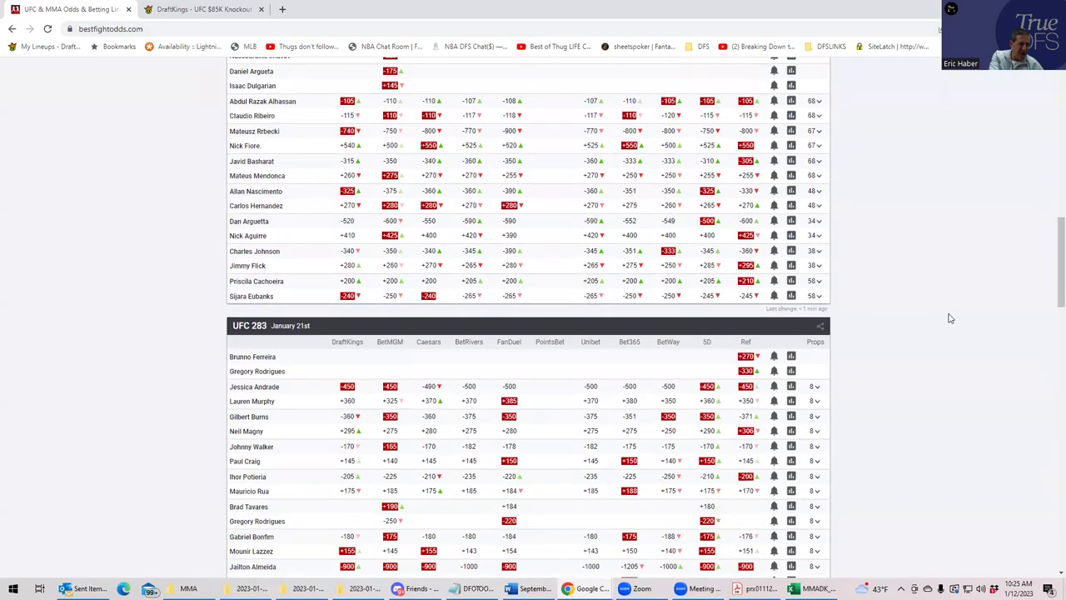
scroll(956, 309, "up", 1)
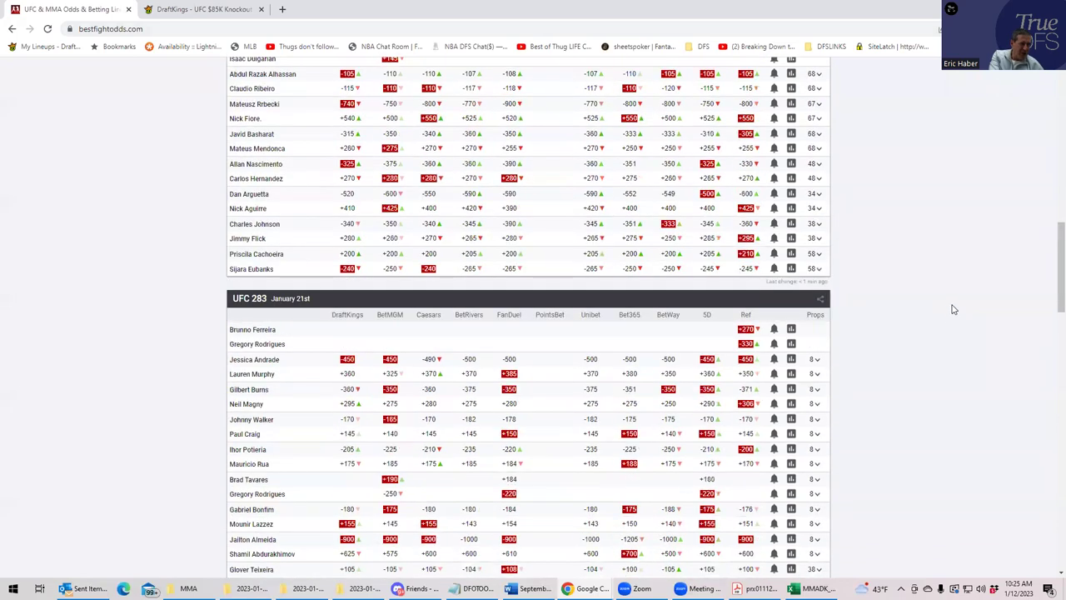
scroll(952, 309, "up", 4)
scroll(952, 310, "down", 1)
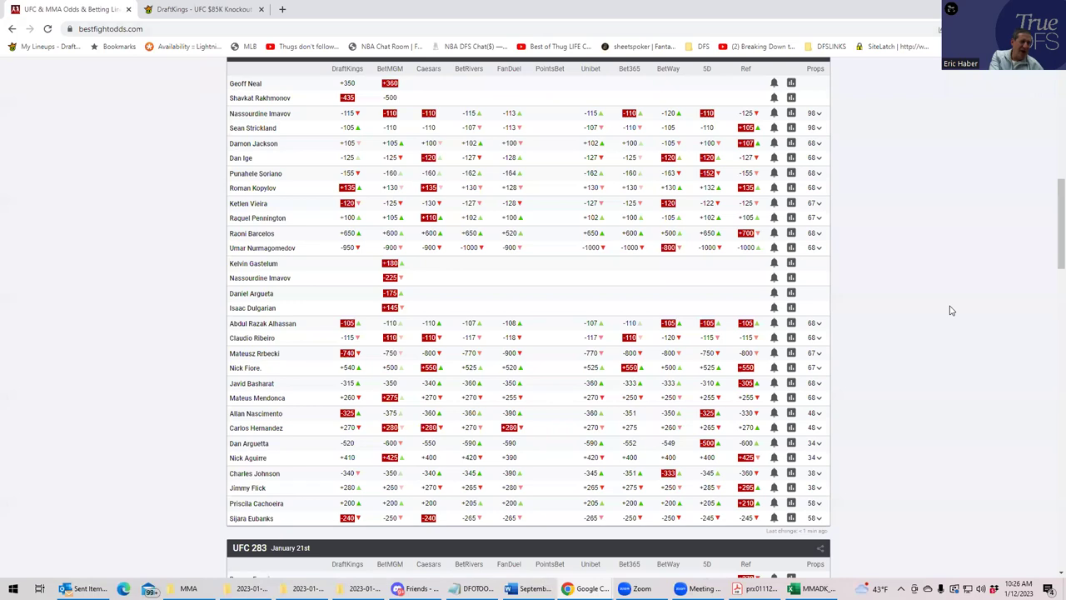
scroll(952, 310, "up", 1)
scroll(952, 310, "down", 1)
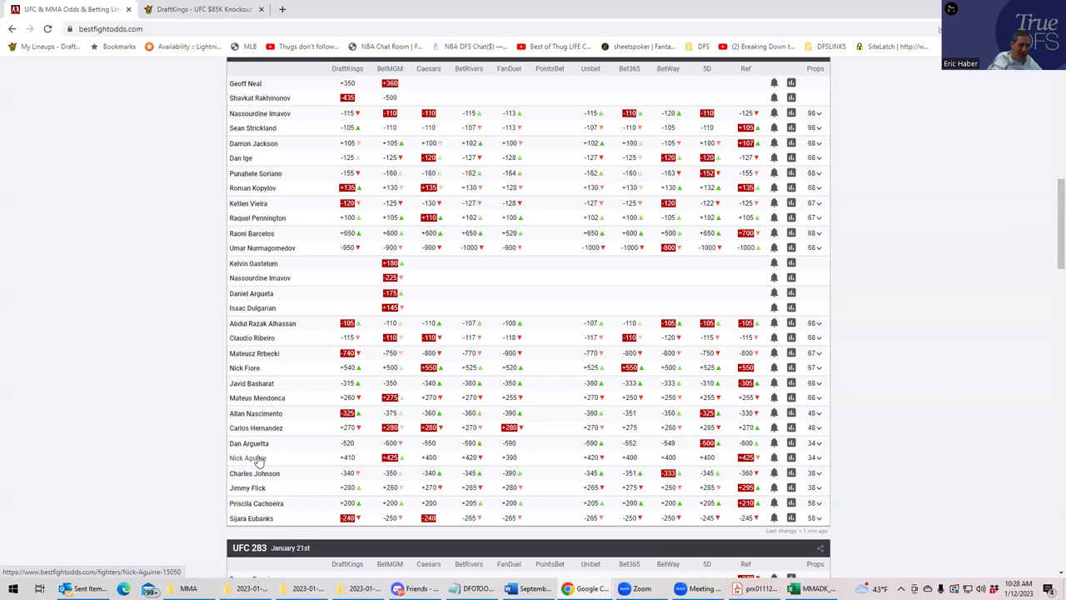
Return to the DraftKings contest and find Dan Argueta's row in the player list to check his salary
left_click(204, 9)
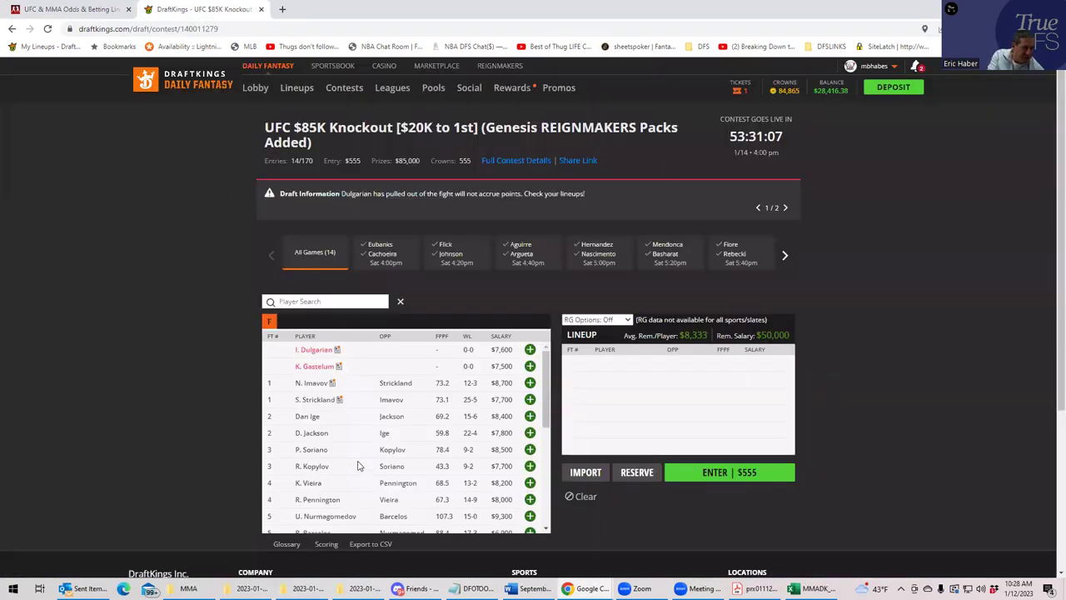
scroll(358, 466, "down", 2)
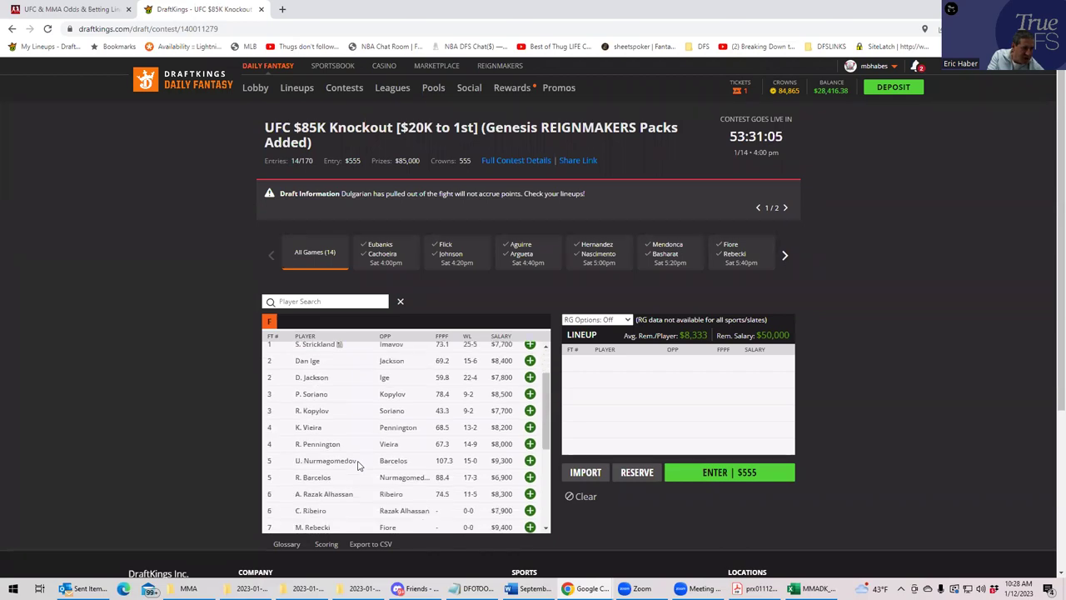
scroll(358, 466, "down", 1)
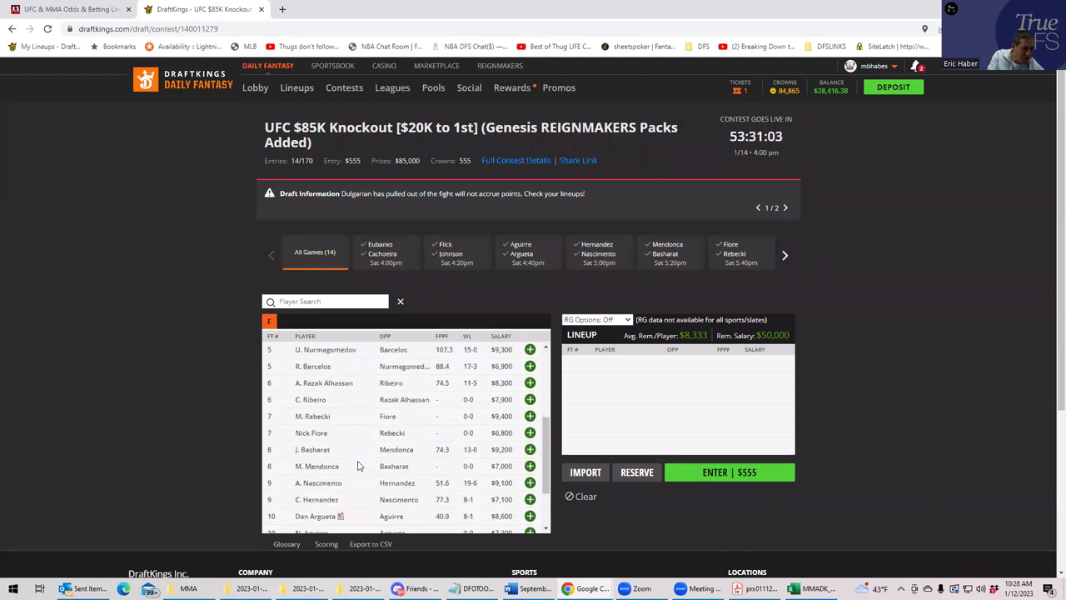
scroll(358, 466, "down", 2)
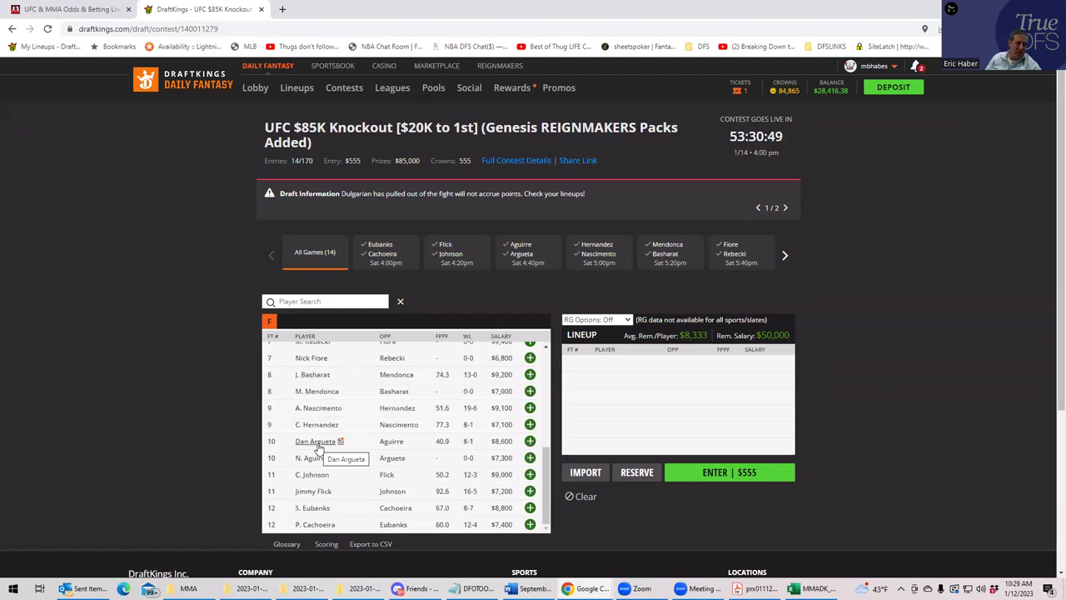
Examine the prop odds of the Arguetta versus Aguirre fight on BestFightOdds, and collapse them when done
key("ctrl+Tab")
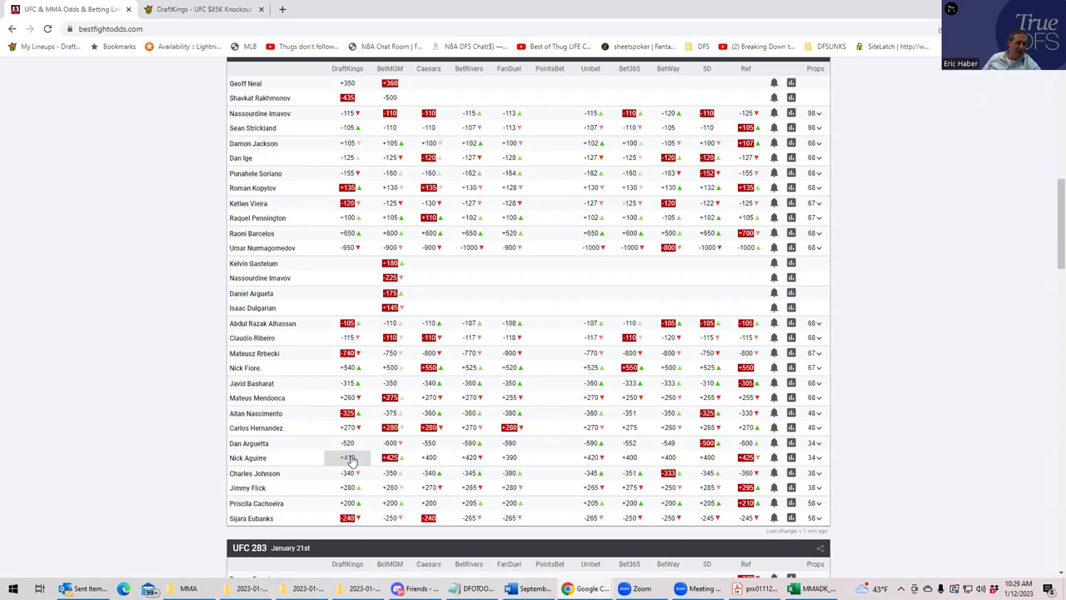
left_click(818, 448)
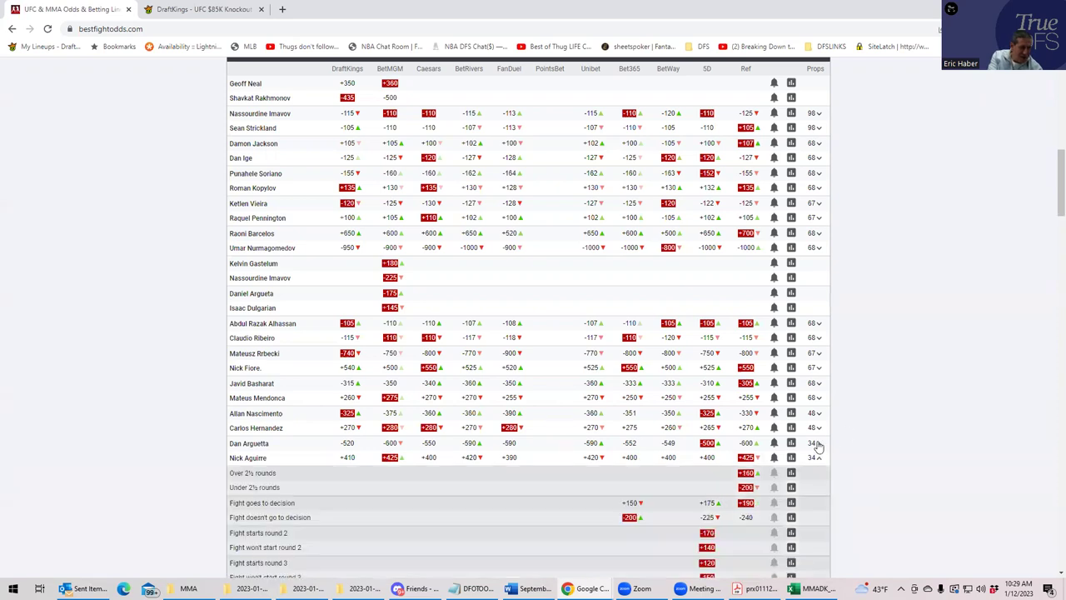
scroll(818, 448, "down", 2)
scroll(818, 448, "down", 3)
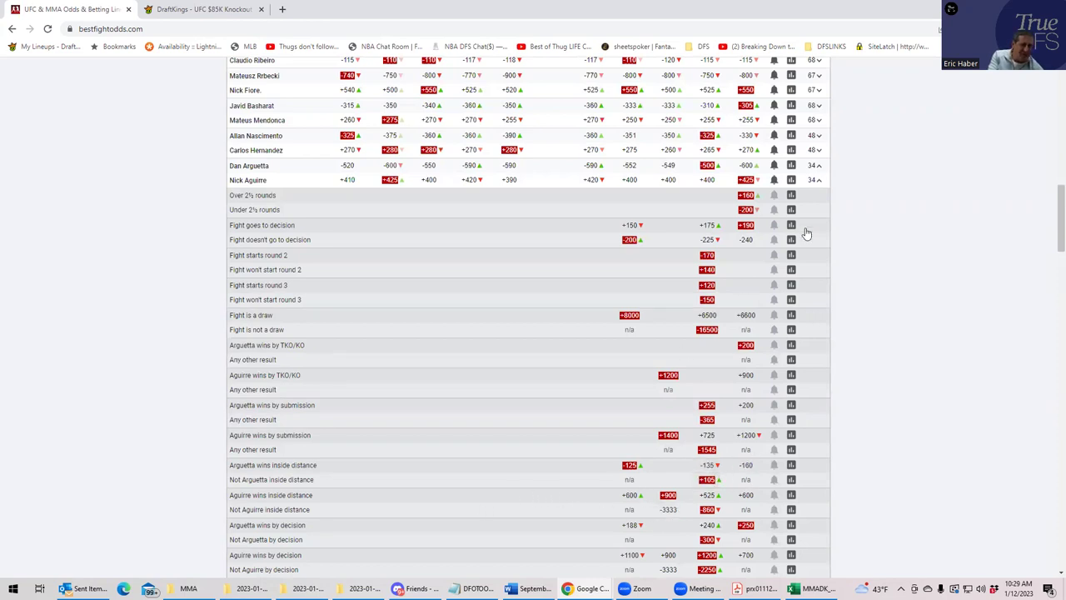
left_click(817, 183)
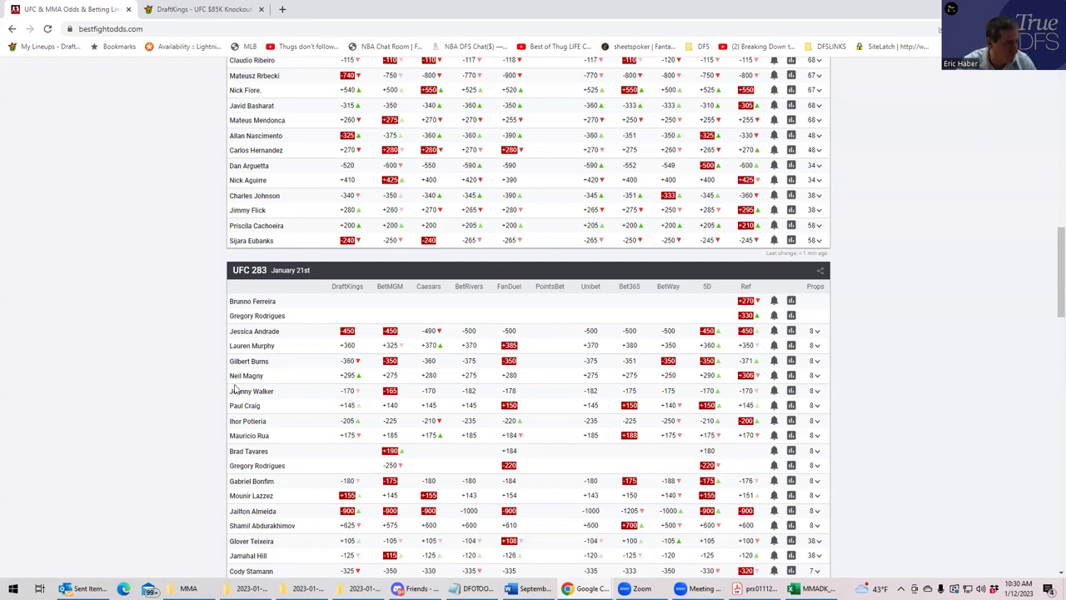
Search the DraftKings player list for "argu" and add Dan Argueta to the lineup
left_click(189, 17)
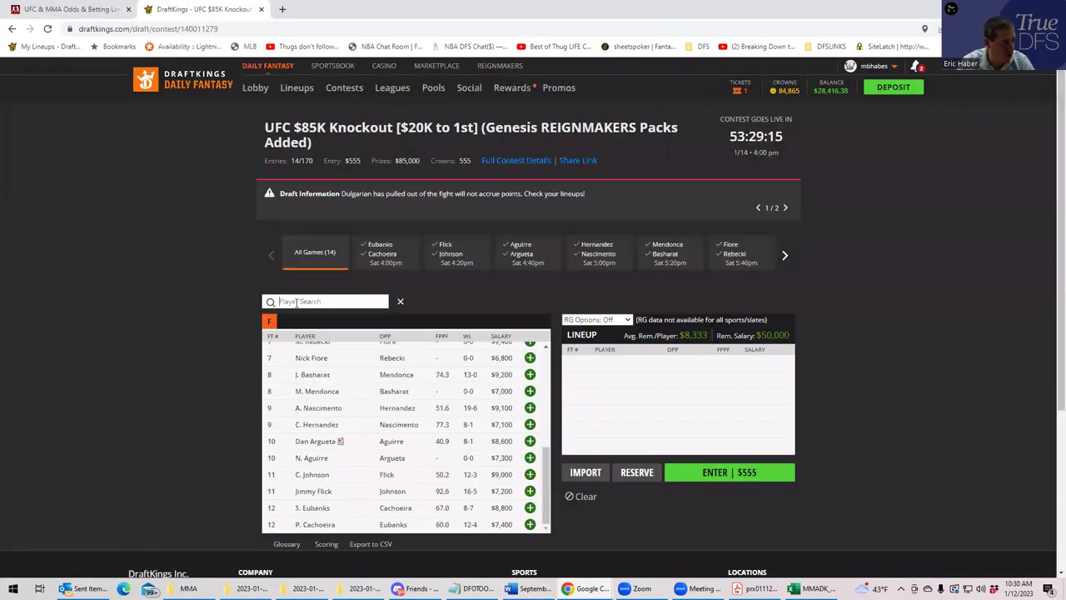
type("argu")
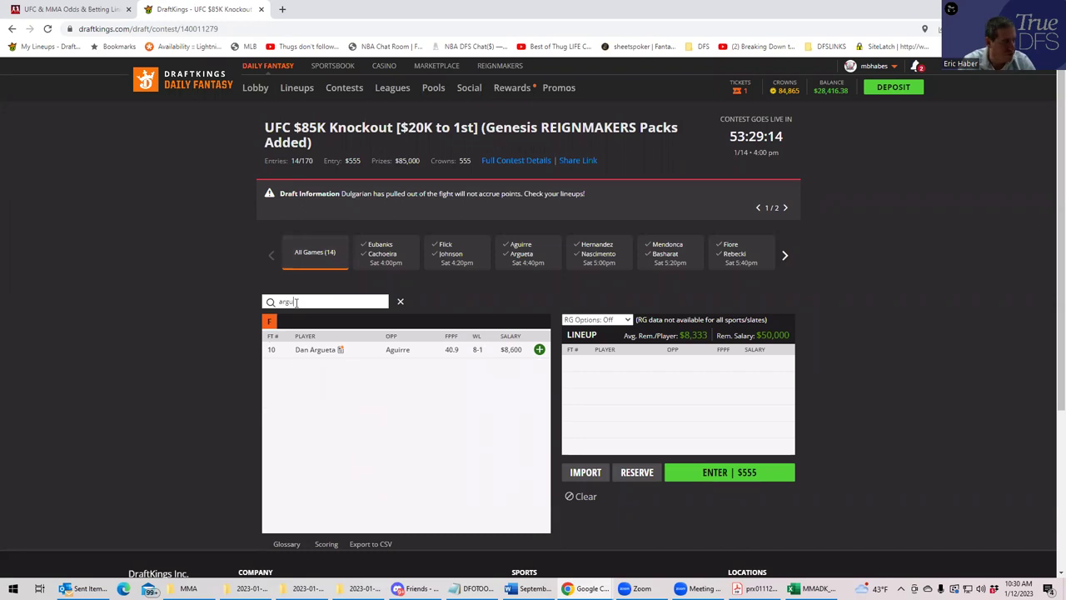
left_click(538, 350)
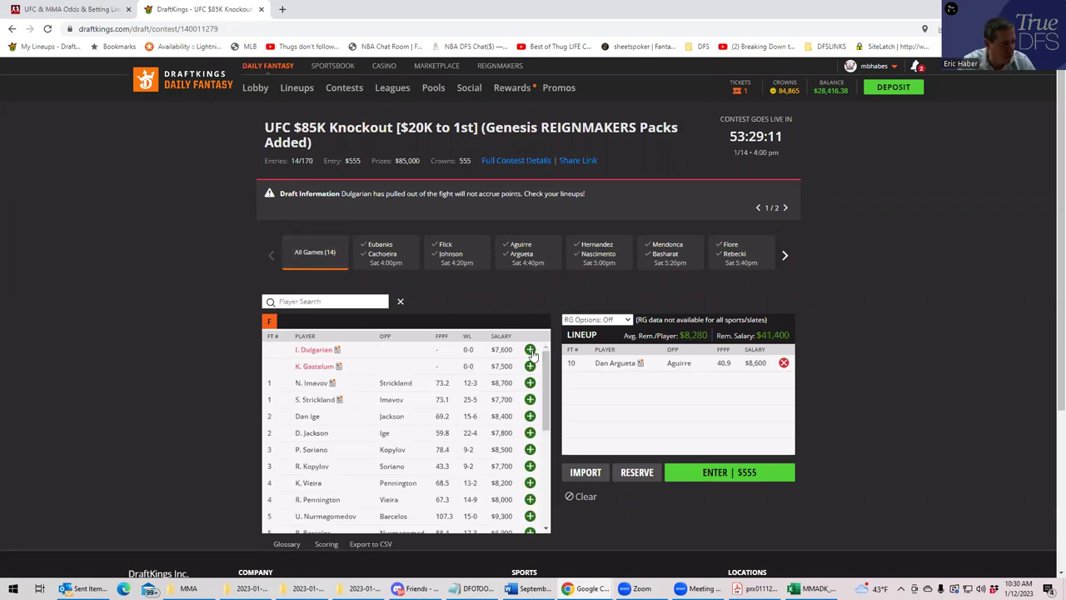
Look through the upcoming cards' odds on BestFightOdds, and return to the UFC Fight Night 218 listing
left_click(112, 10)
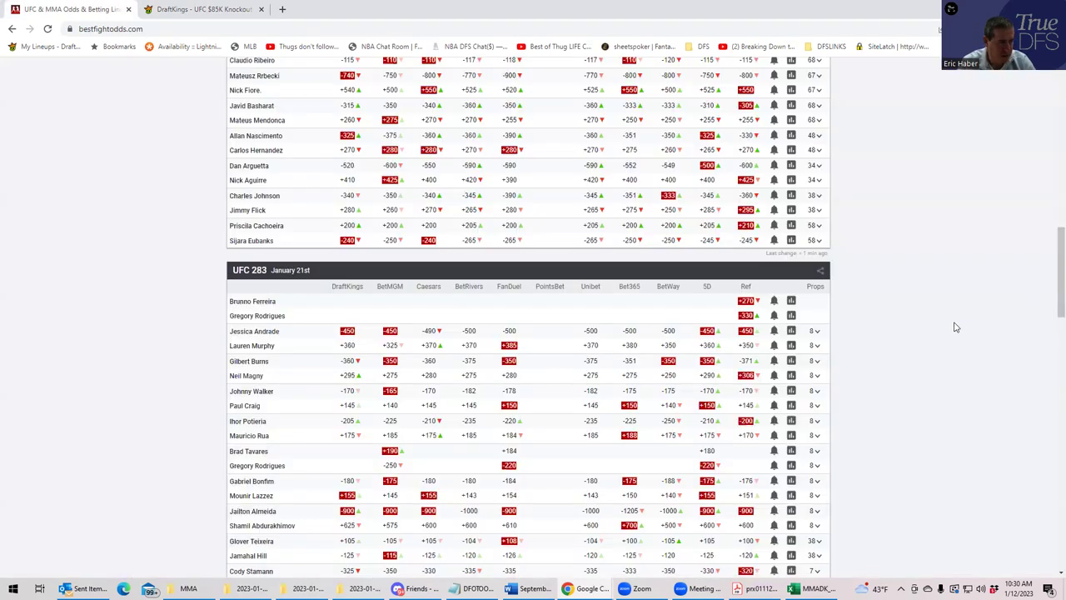
scroll(954, 330, "down", 2)
scroll(954, 330, "down", 3)
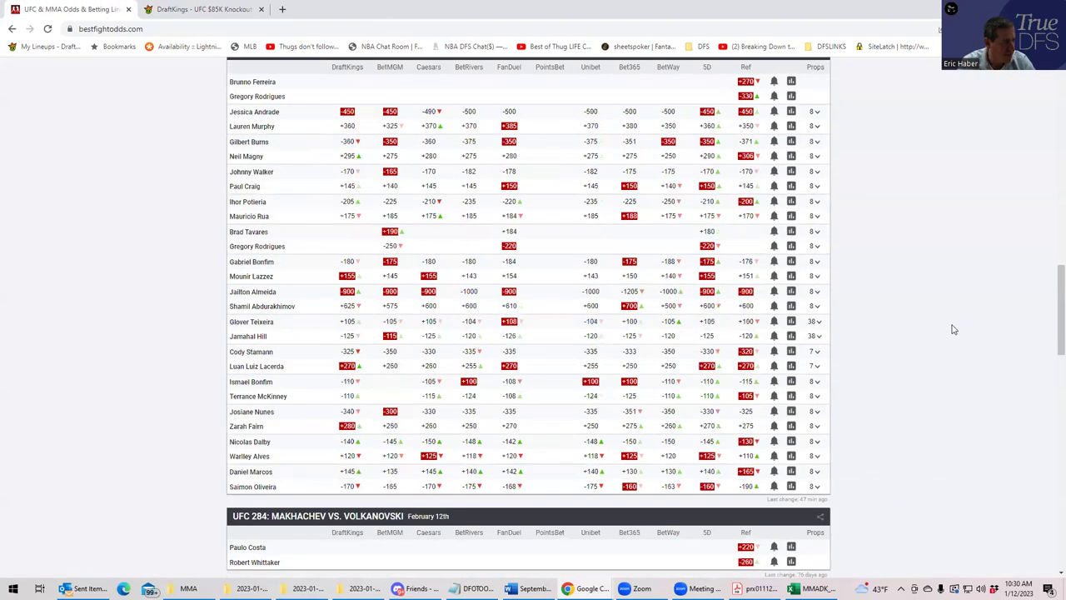
scroll(954, 330, "down", 5)
scroll(957, 324, "up", 2)
scroll(957, 324, "up", 6)
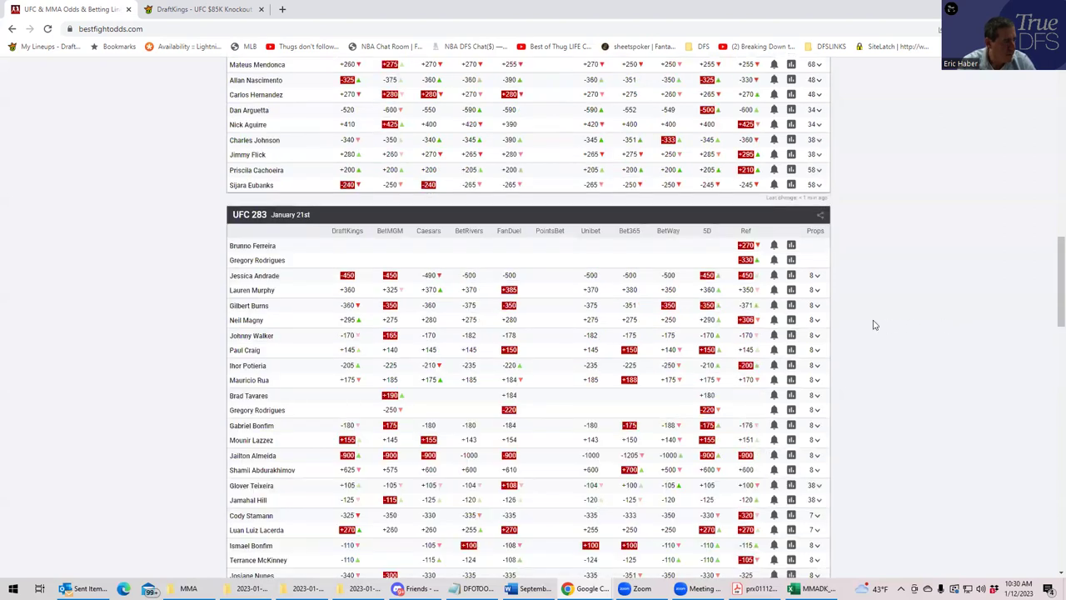
scroll(873, 325, "down", 1)
scroll(874, 325, "down", 4)
scroll(875, 318, "down", 1)
scroll(877, 318, "up", 11)
scroll(877, 317, "up", 3)
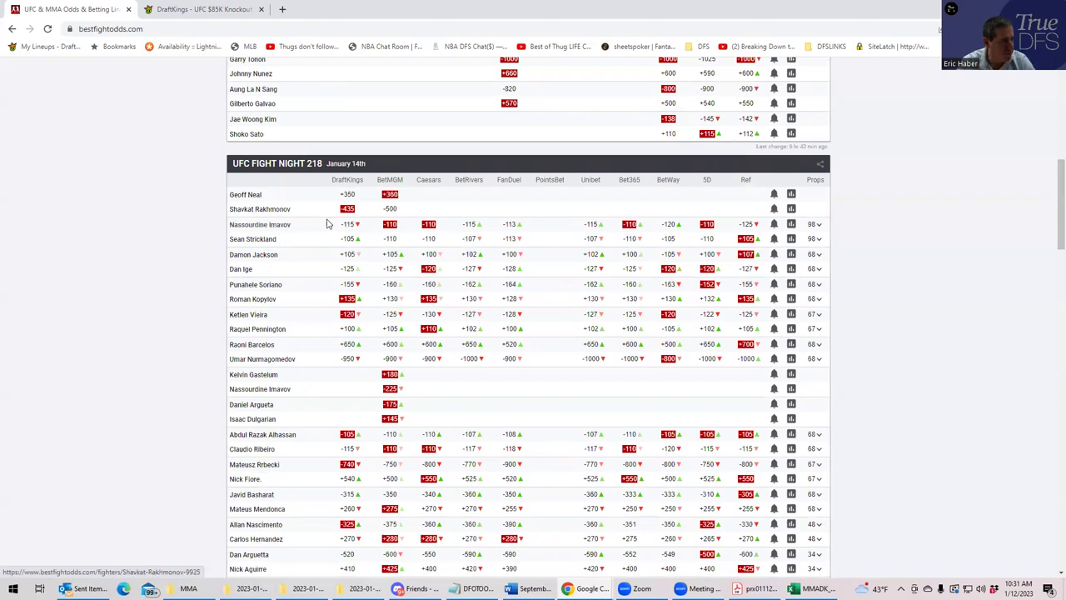
Recheck the UFC Fight Night 218 odds and add S. Strickland to the DraftKings lineup
left_click(235, 10)
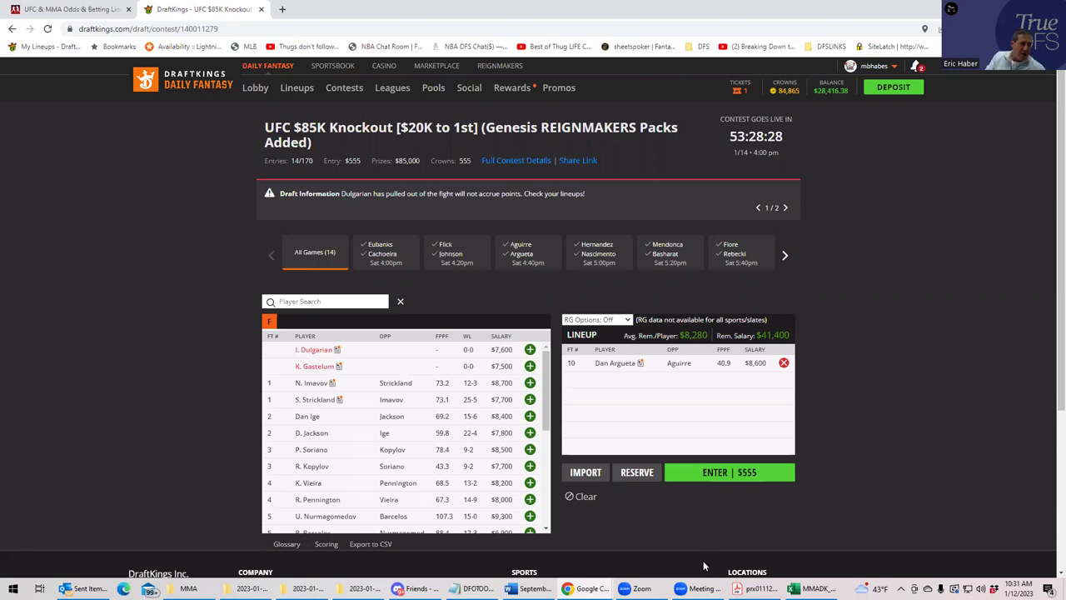
left_click(83, 10)
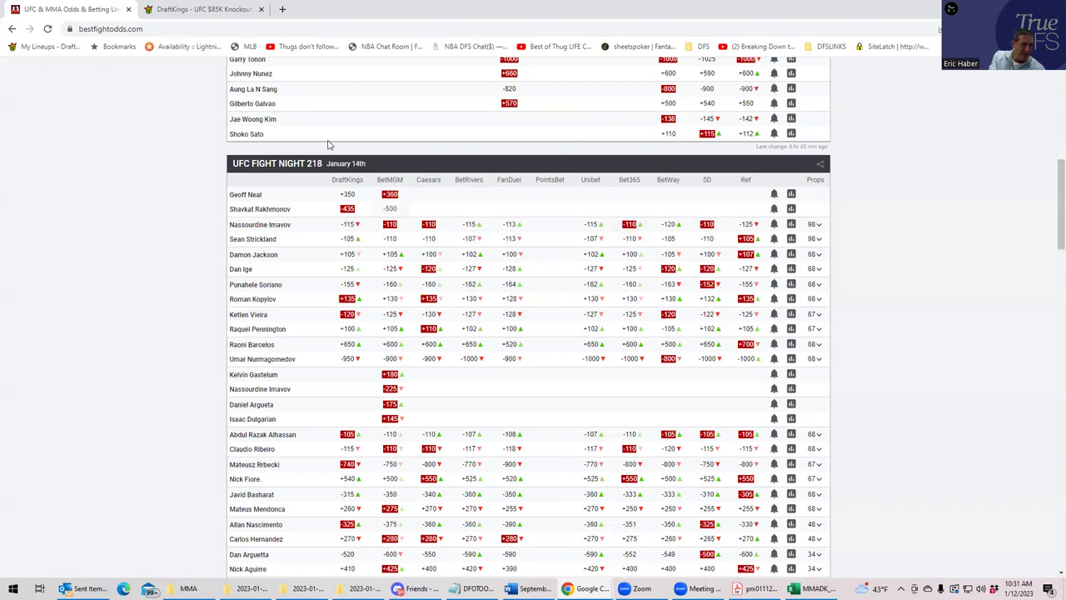
left_click(227, 10)
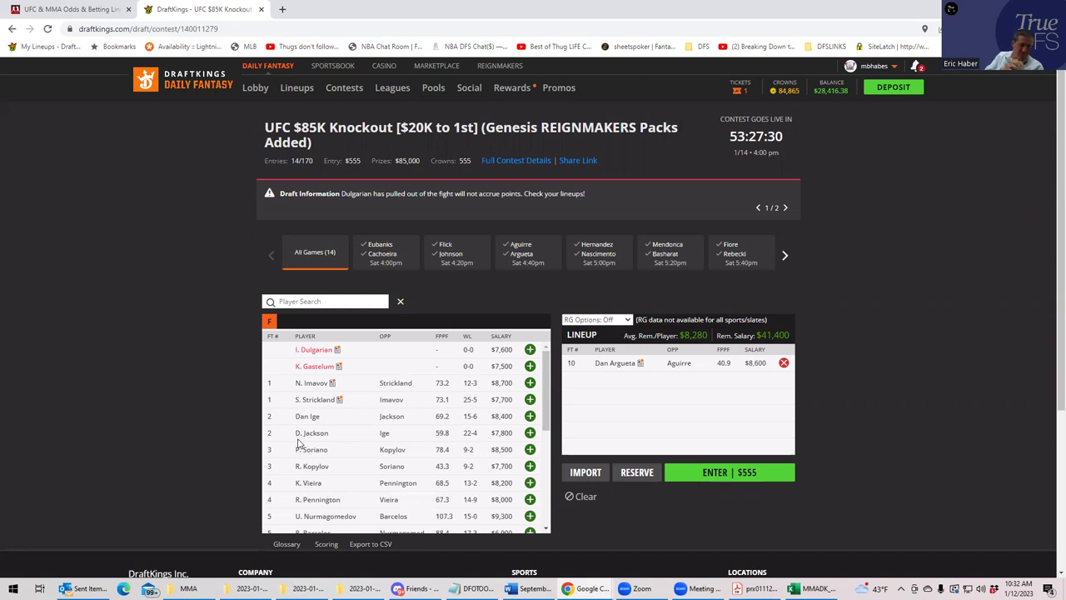
left_click(529, 401)
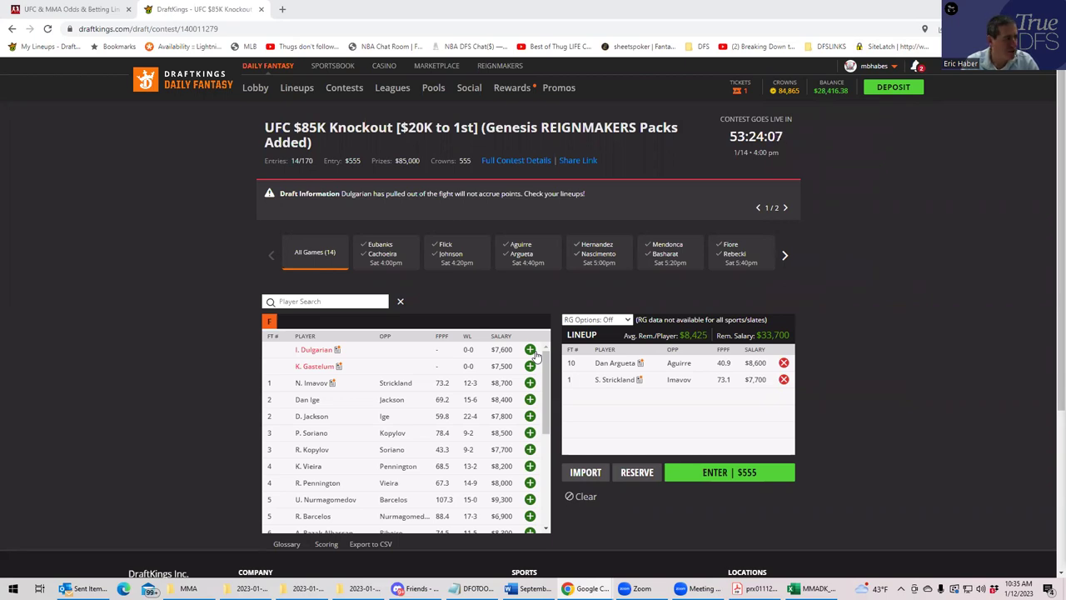
Compare the Abdul Razak Alhassan and Claudio Ribeiro odds with their salaries in the DraftKings player list
left_click(71, 10)
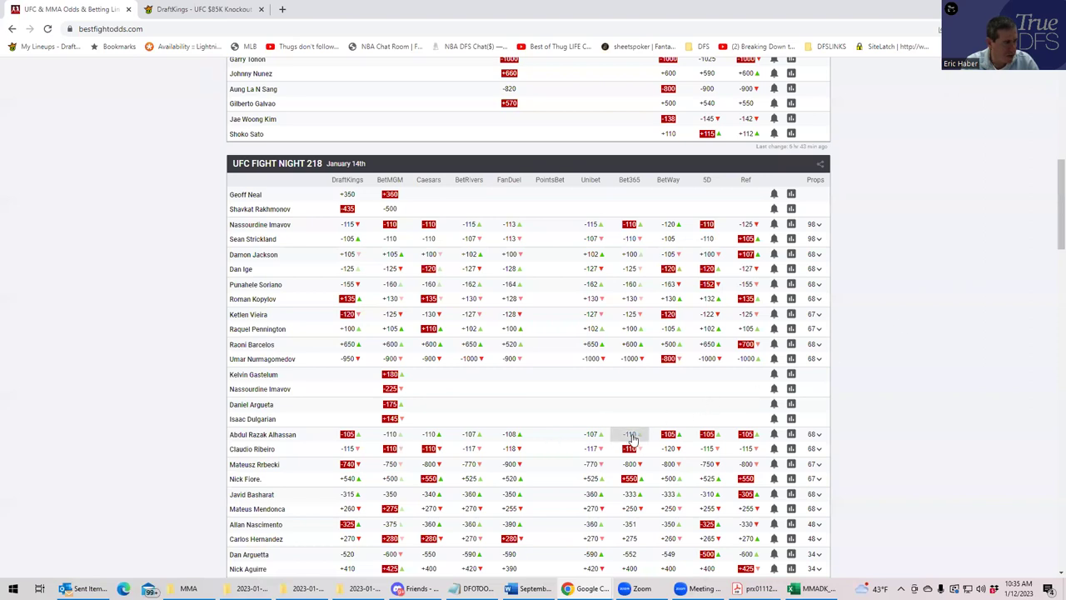
scroll(461, 428, "down", 2)
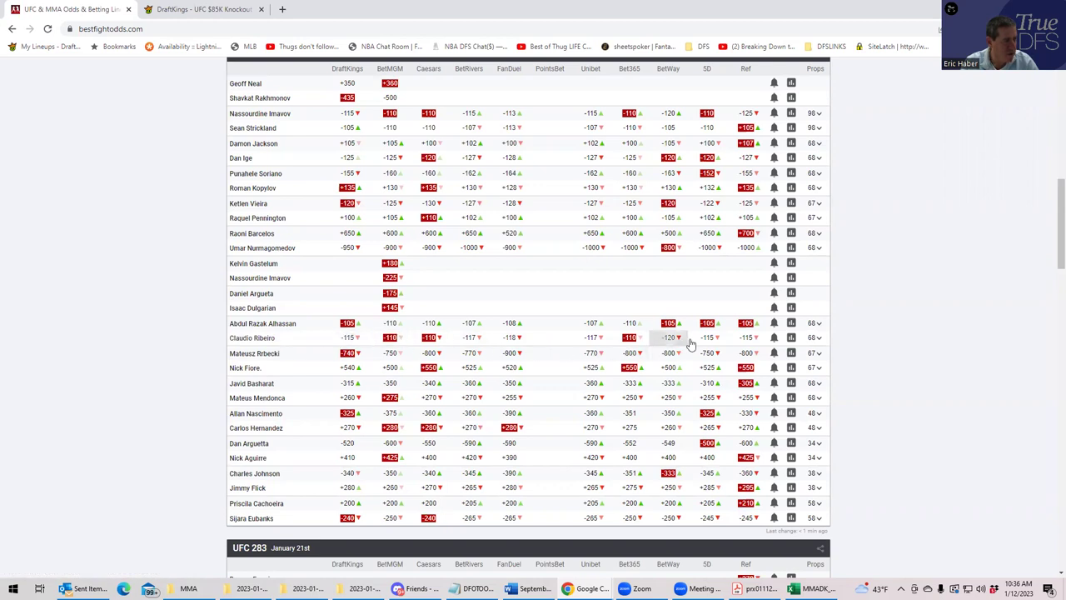
left_click(202, 10)
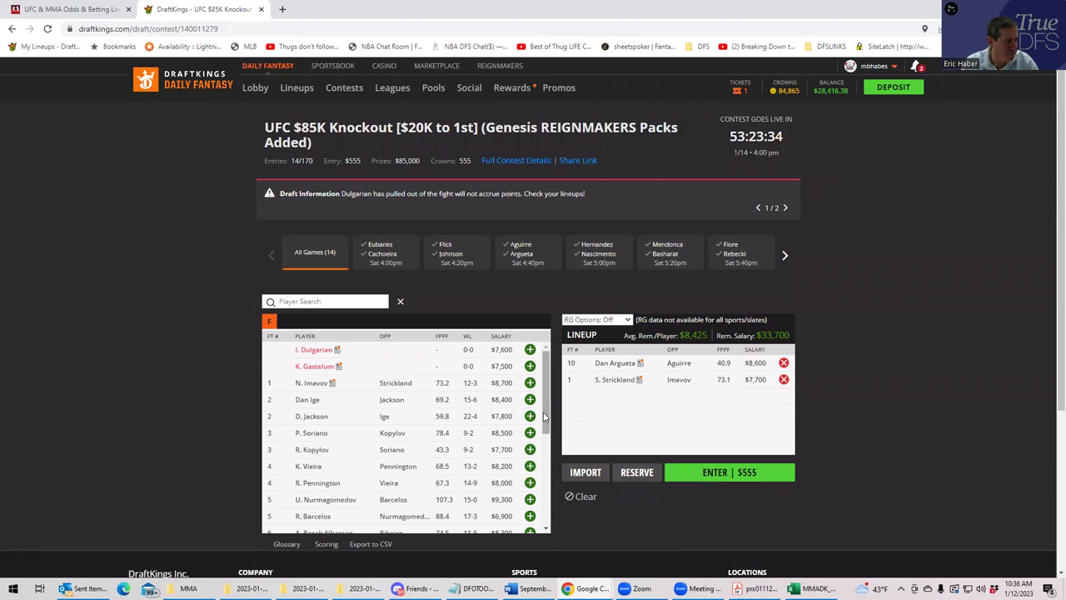
scroll(550, 454, "down", 5)
scroll(537, 467, "up", 2)
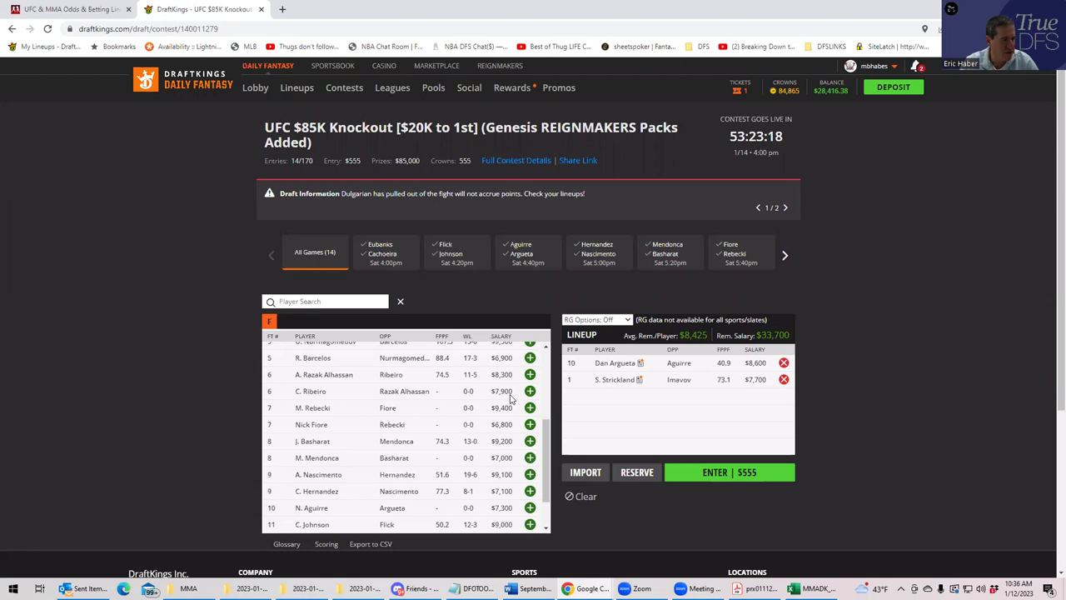
Examine the Abdul Razak Alhassan vs Claudio Ribeiro props on BestFightOdds, including the TKO/KO and inside-distance lines, and collapse them
left_click(92, 10)
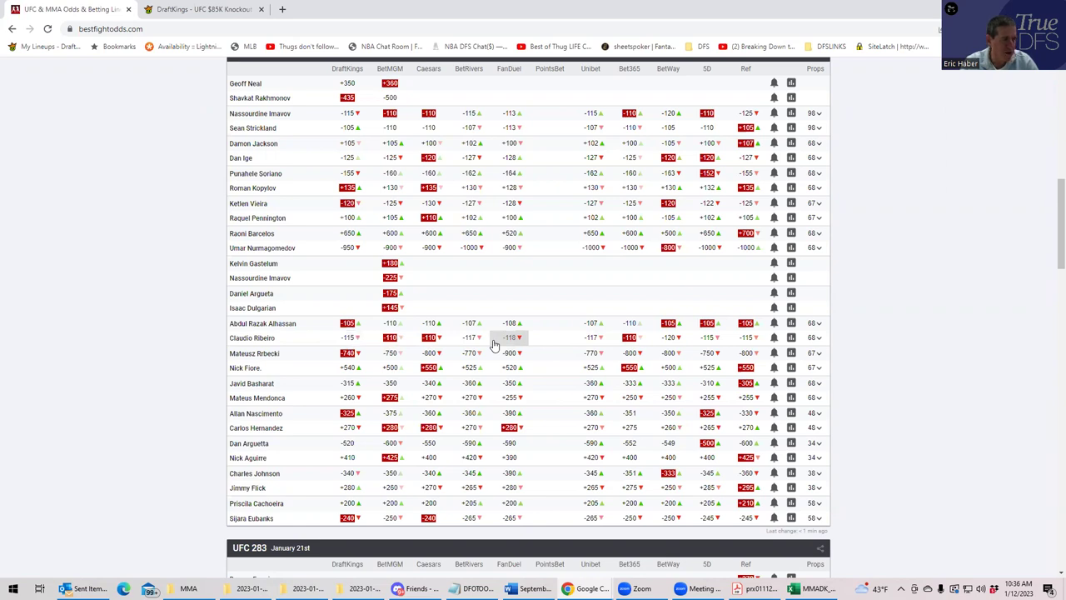
left_click(819, 341)
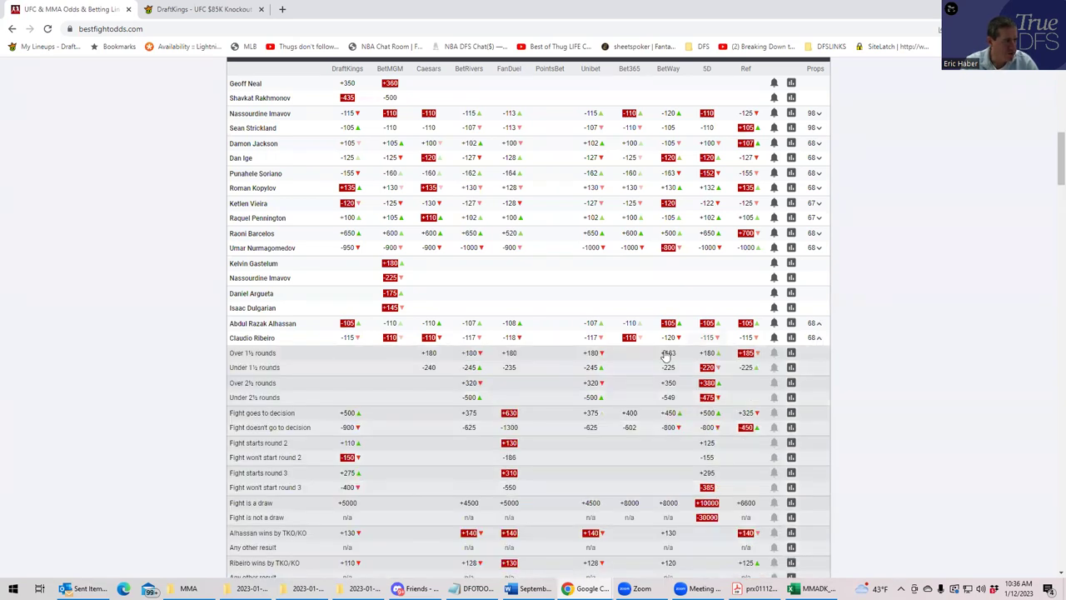
scroll(948, 225, "down", 1)
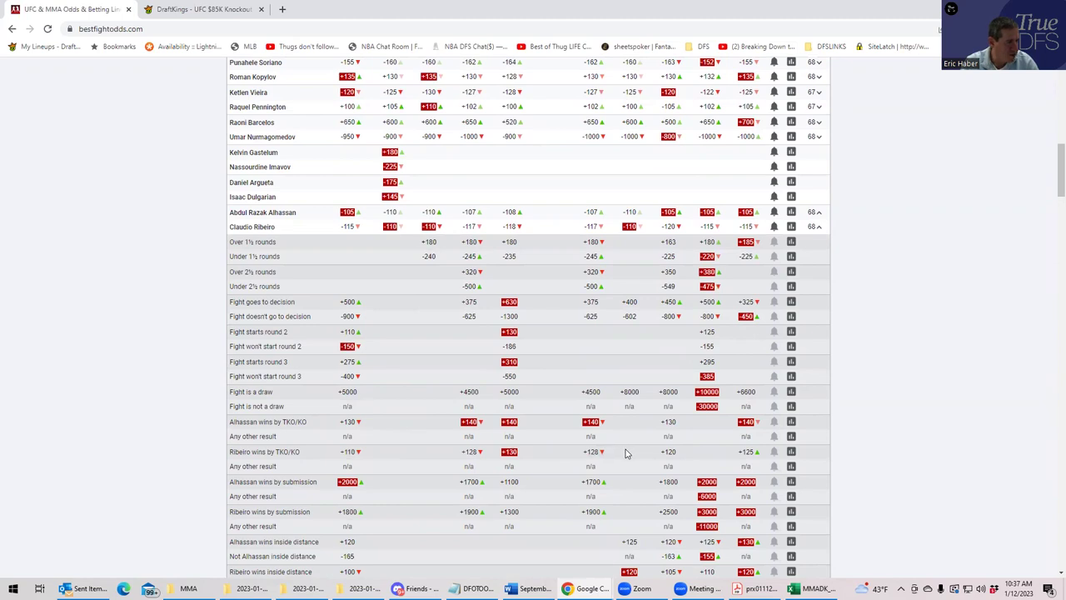
scroll(627, 453, "down", 3)
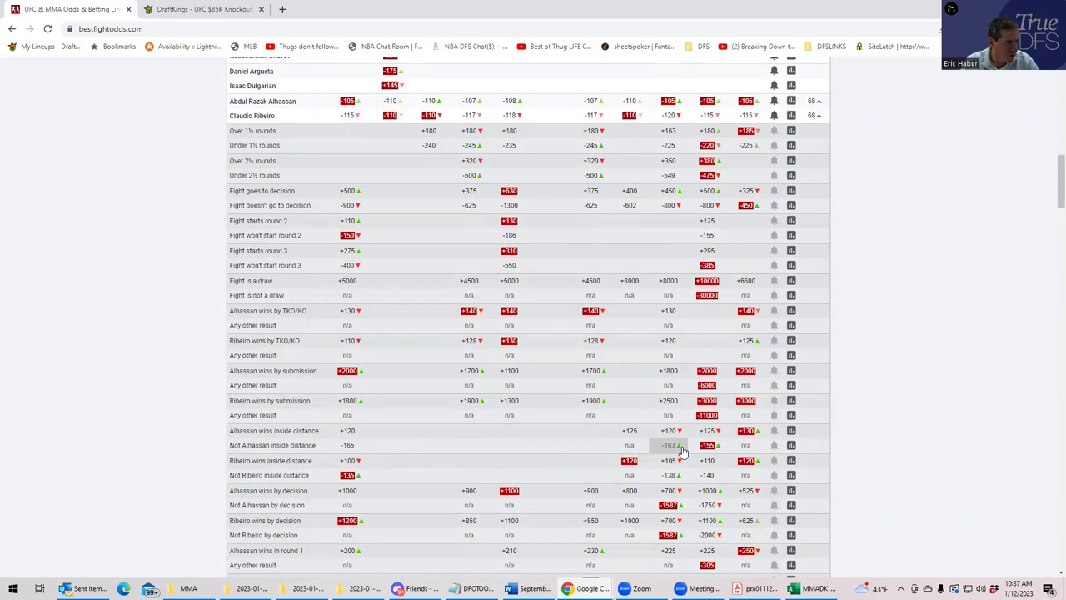
left_click(818, 116)
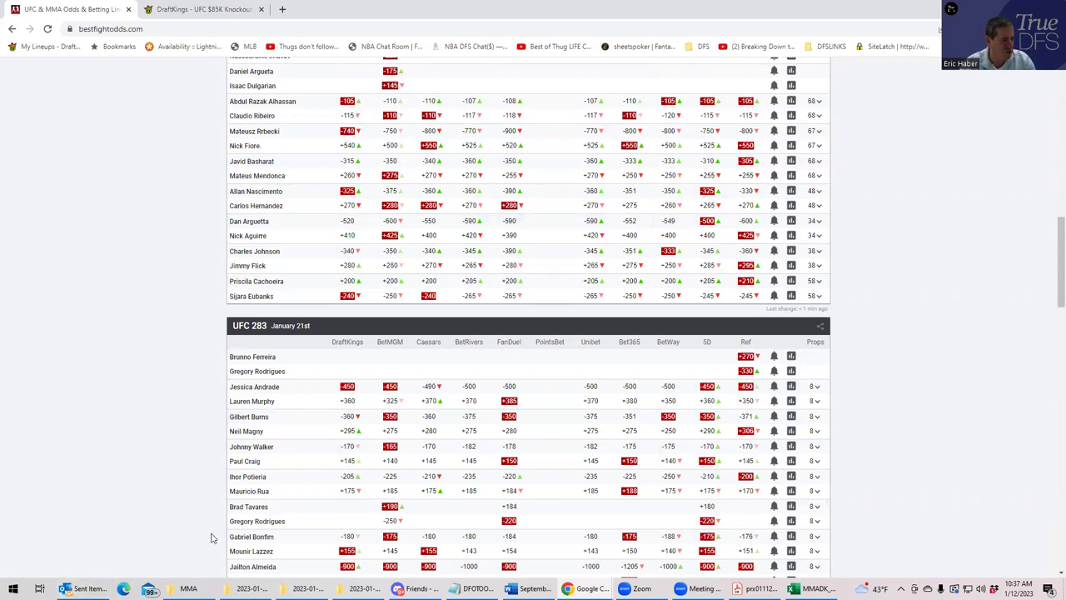
Compare the salaries and projected points of Claudio Ribeiro and Abdul Razak Alhassan in the MMADK_Proj workbook, and minimize it
left_click(812, 588)
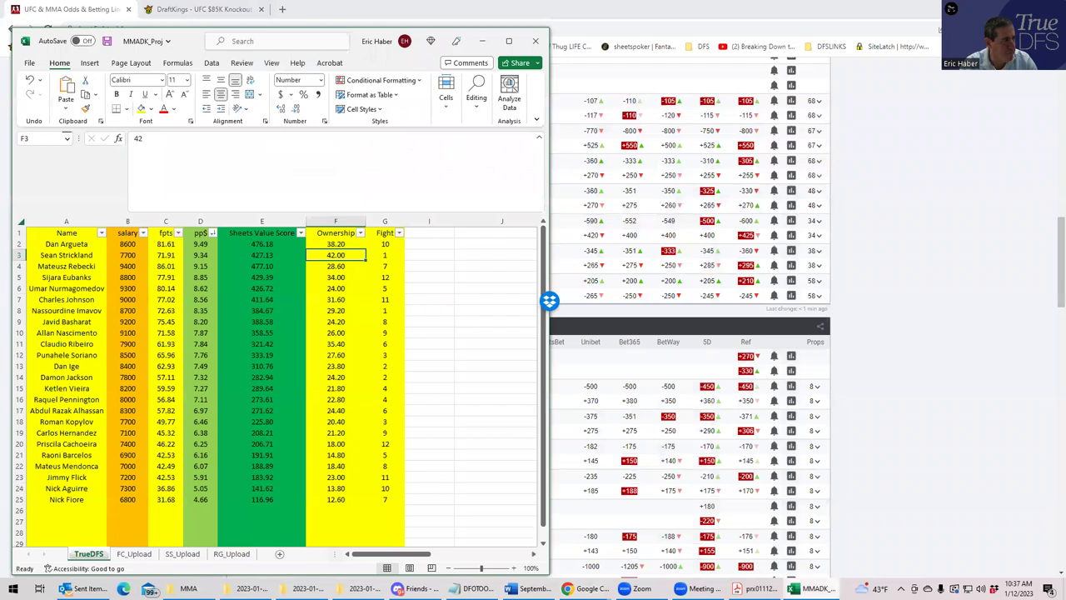
left_click(141, 333)
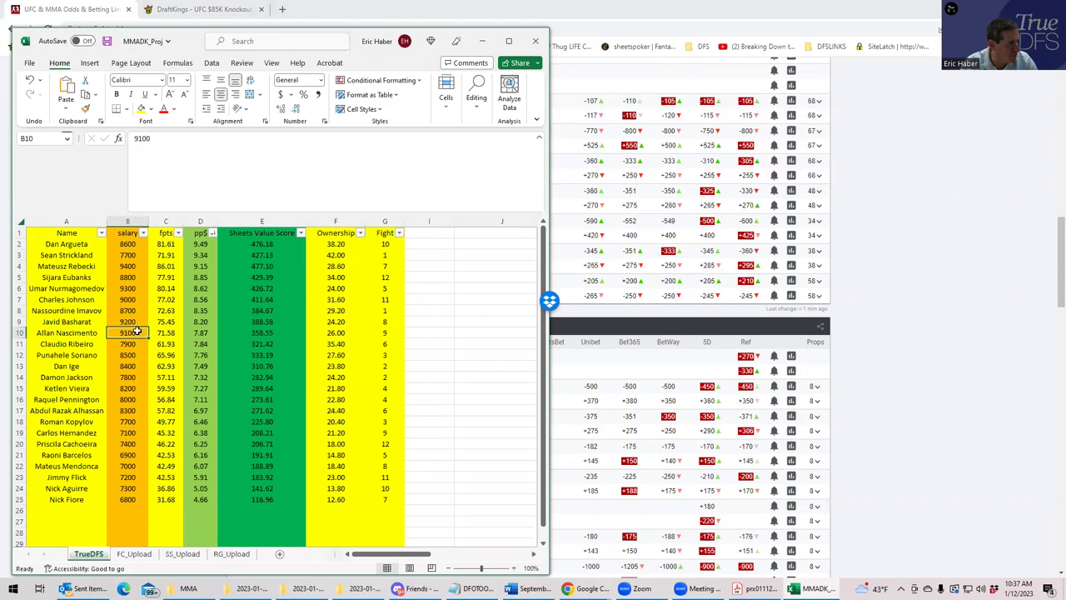
left_click(133, 343)
left_click(158, 344)
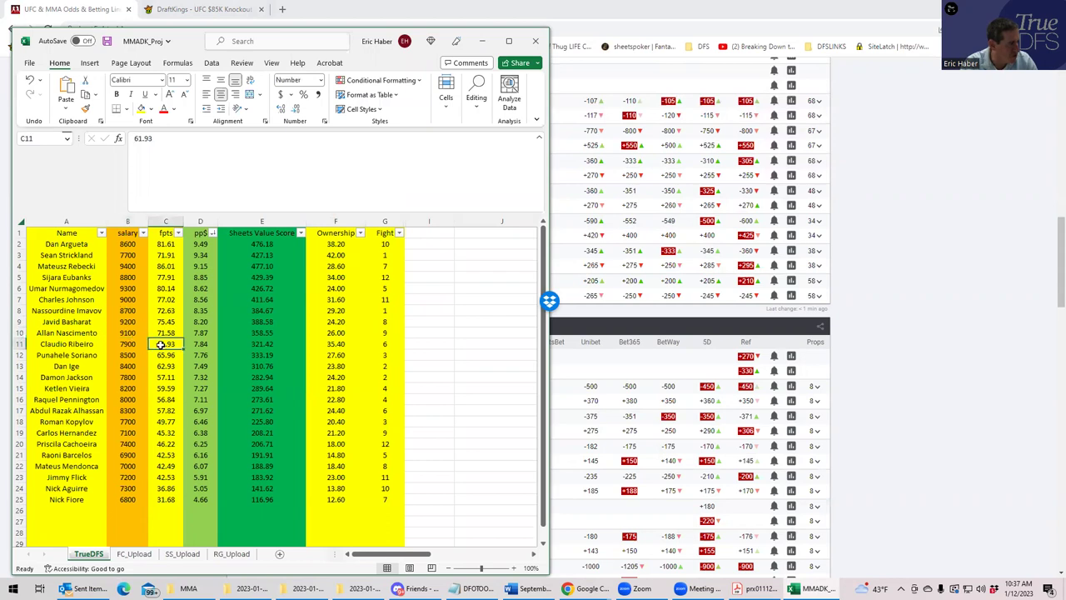
left_click(160, 409)
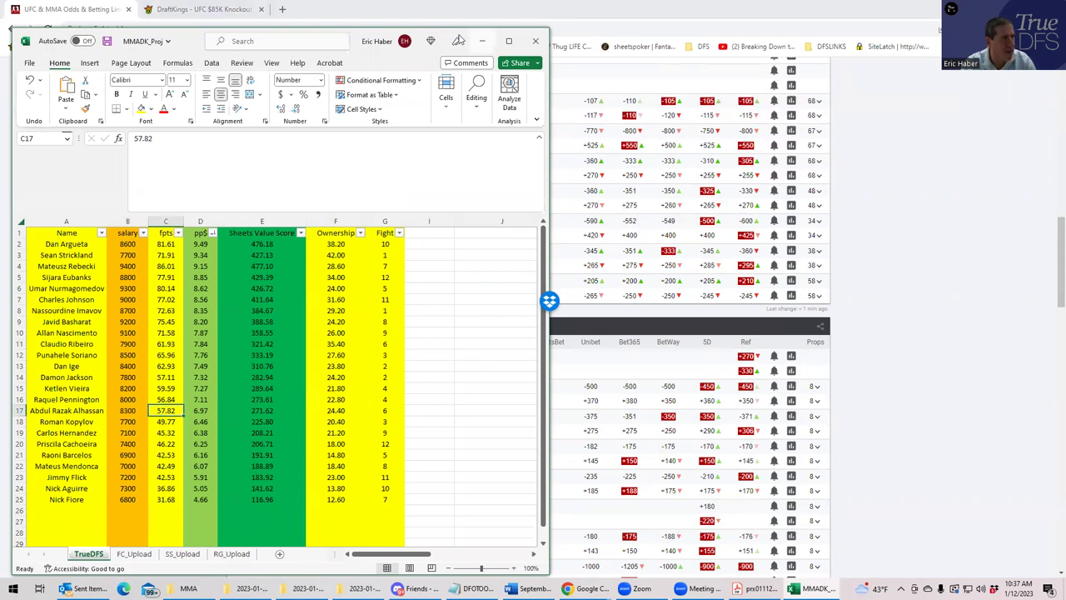
left_click(481, 41)
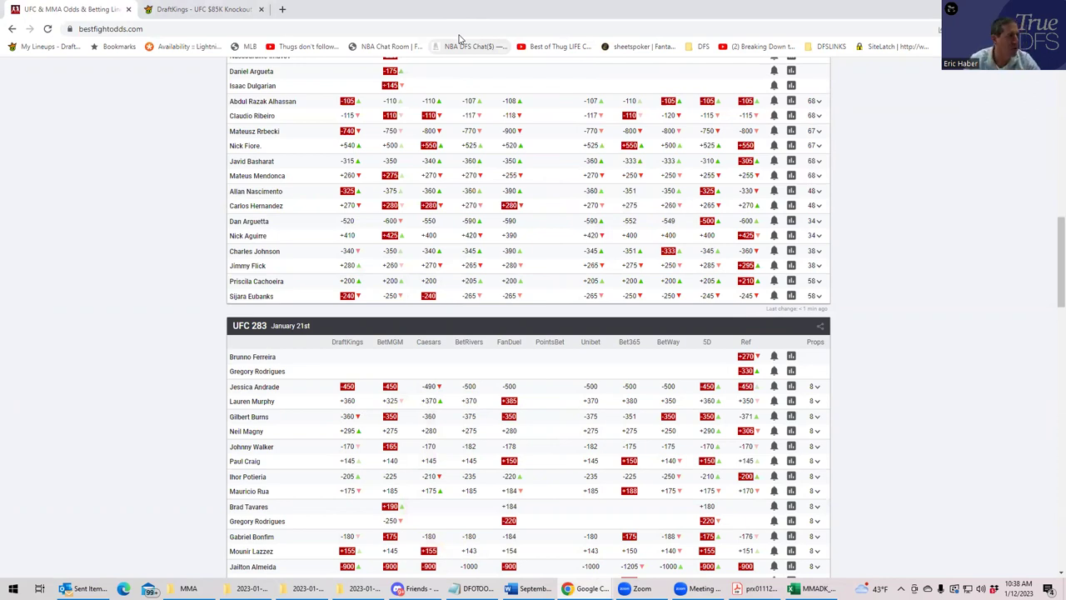
Add both C. Ribeiro and A. Razak Alhassan to the DraftKings lineup
left_click(171, 9)
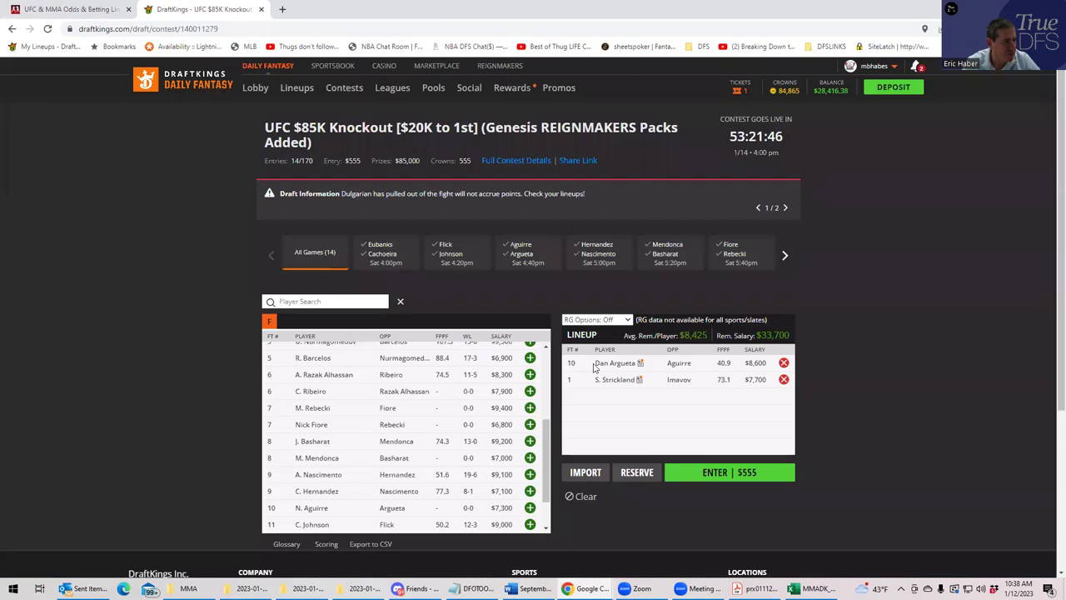
left_click(530, 392)
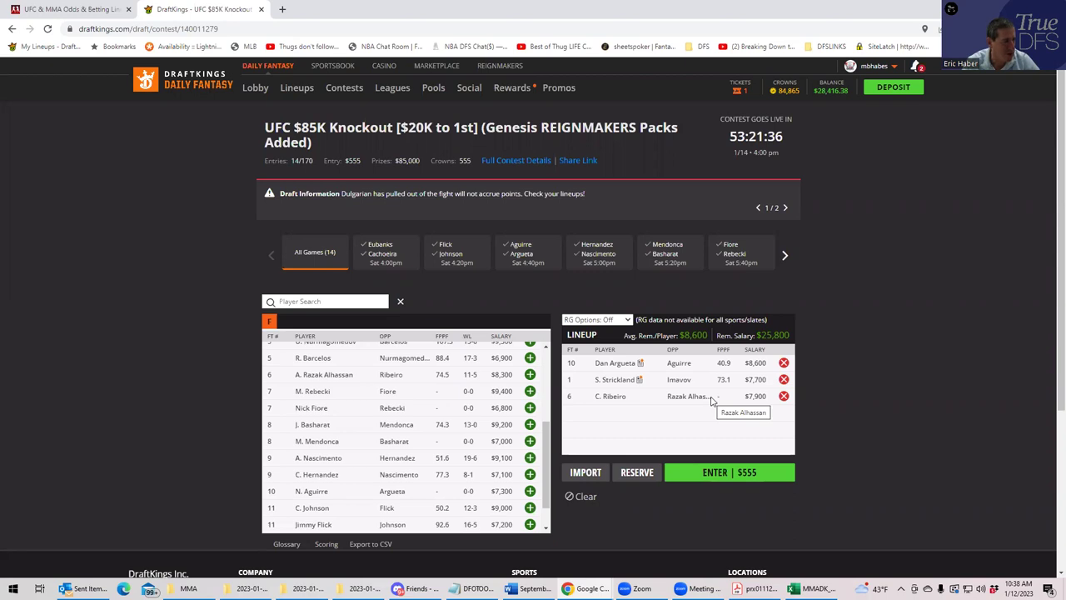
left_click(529, 374)
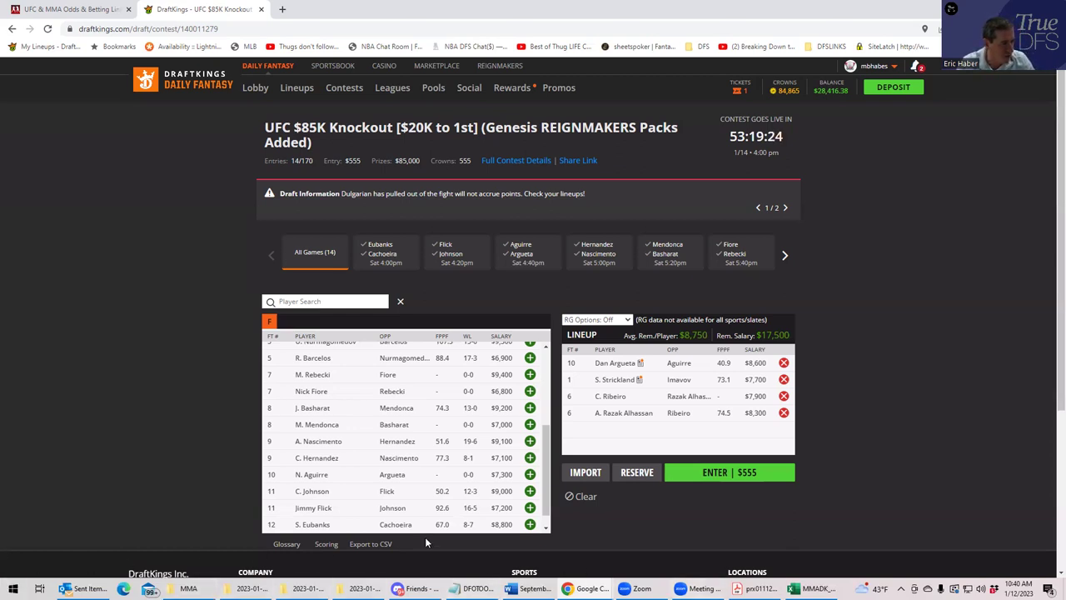
Find the Eubanks–Cachoeira fight in the player list and examine its odds and expanded props on BestFightOdds
left_click_drag(546, 447, 546, 476)
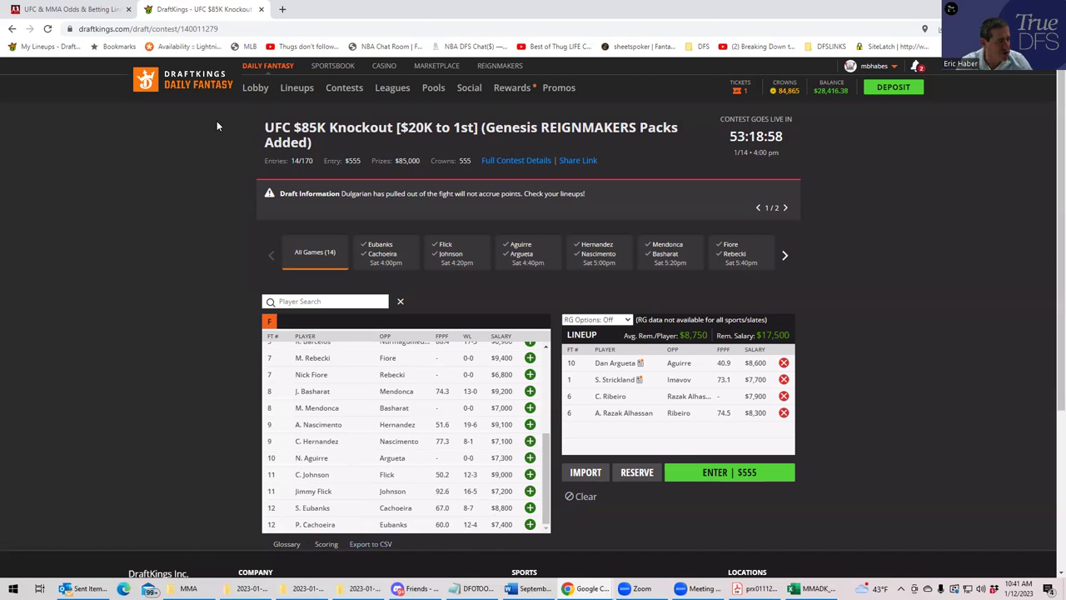
left_click(109, 13)
scroll(820, 456, "down", 2)
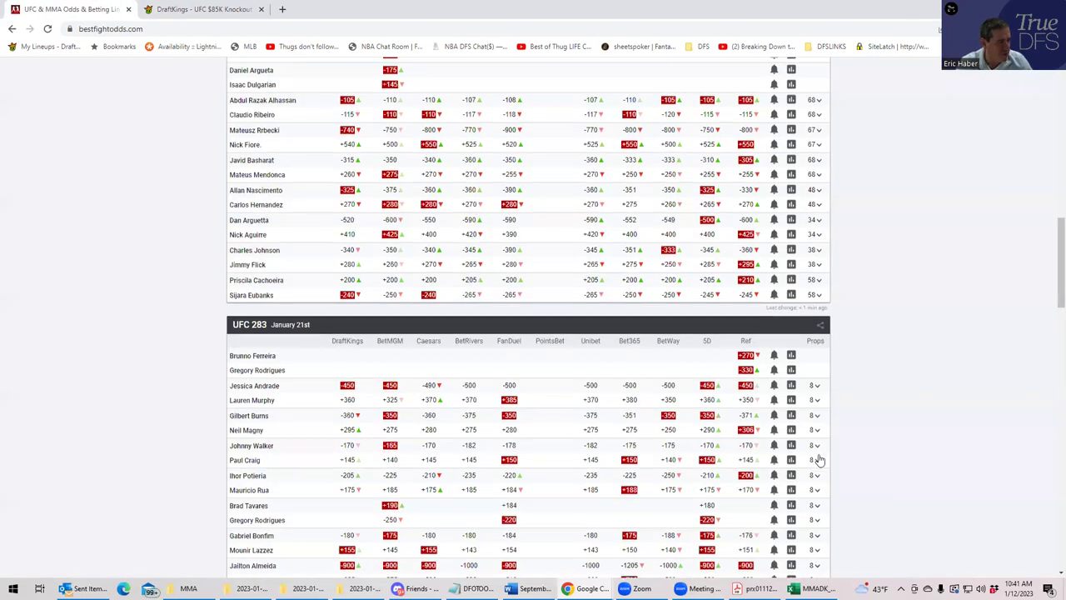
scroll(802, 358, "up", 2)
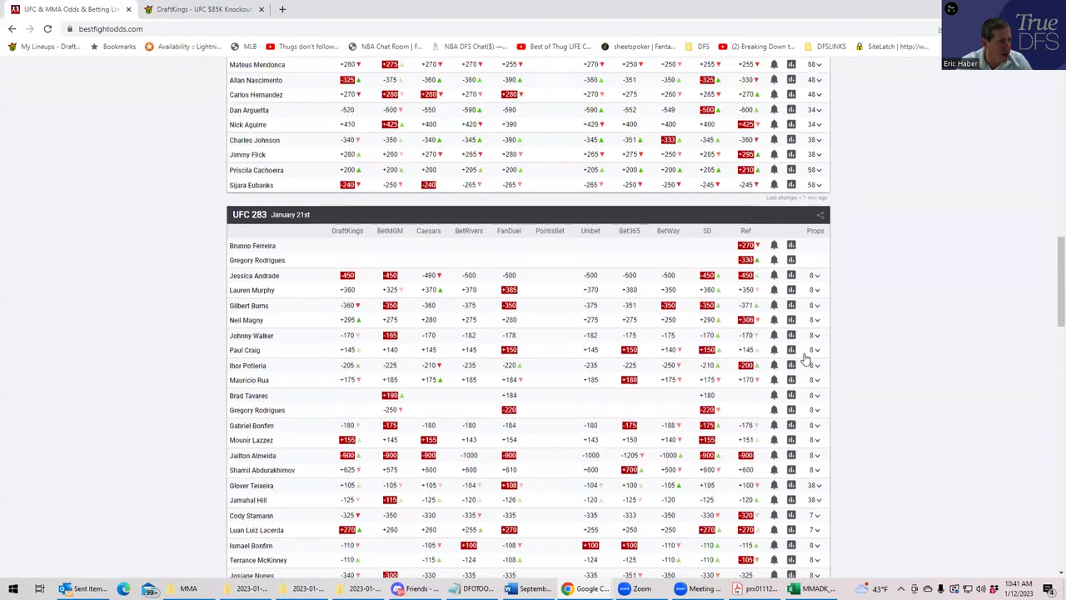
scroll(802, 359, "up", 1)
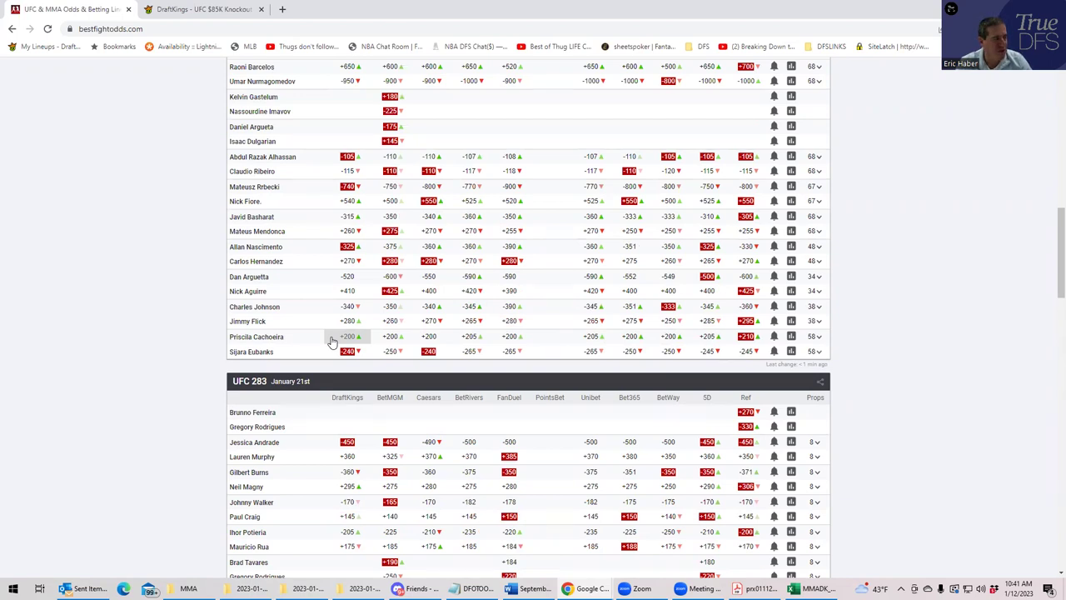
left_click(815, 336)
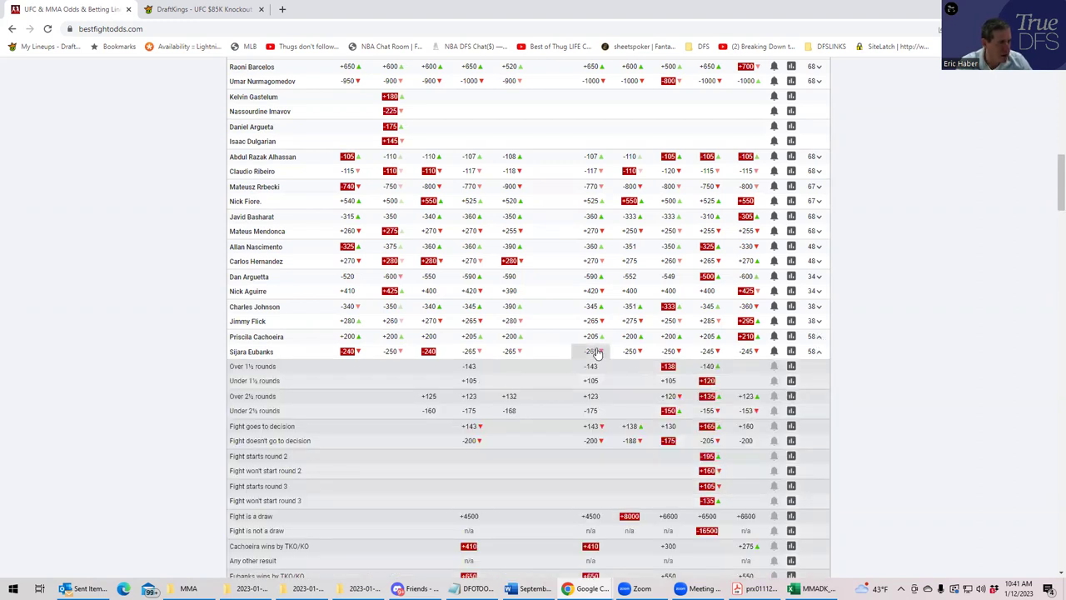
scroll(598, 355, "down", 1)
scroll(598, 353, "down", 2)
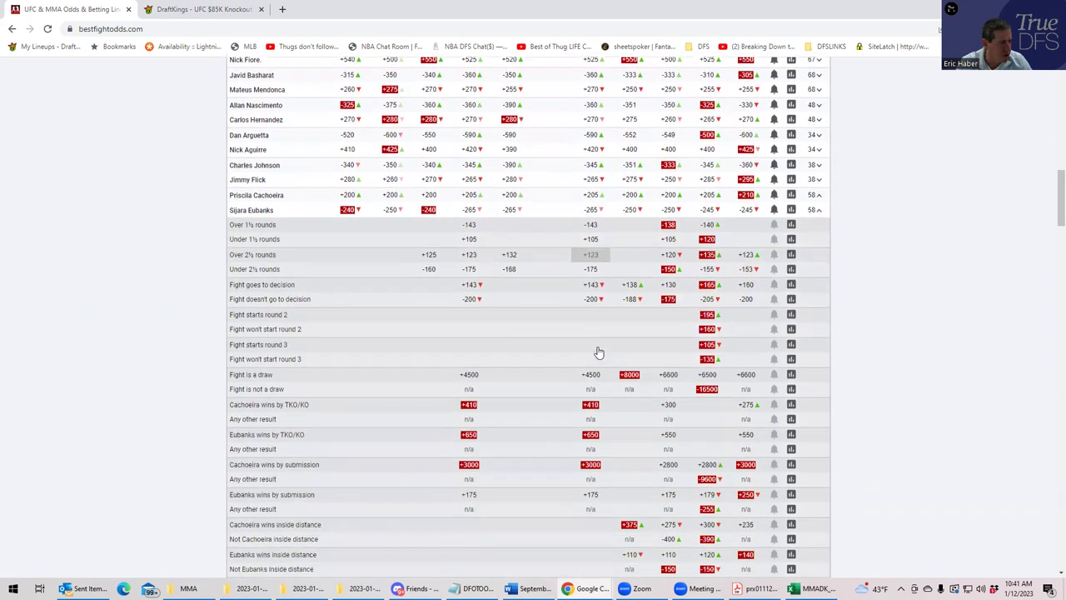
scroll(598, 353, "down", 1)
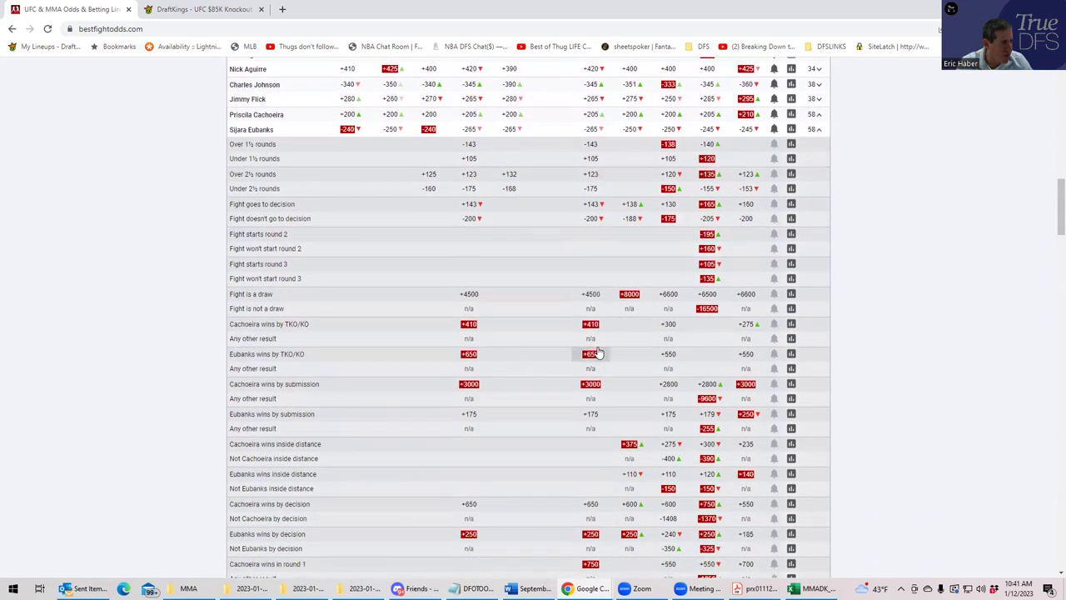
scroll(598, 354, "down", 1)
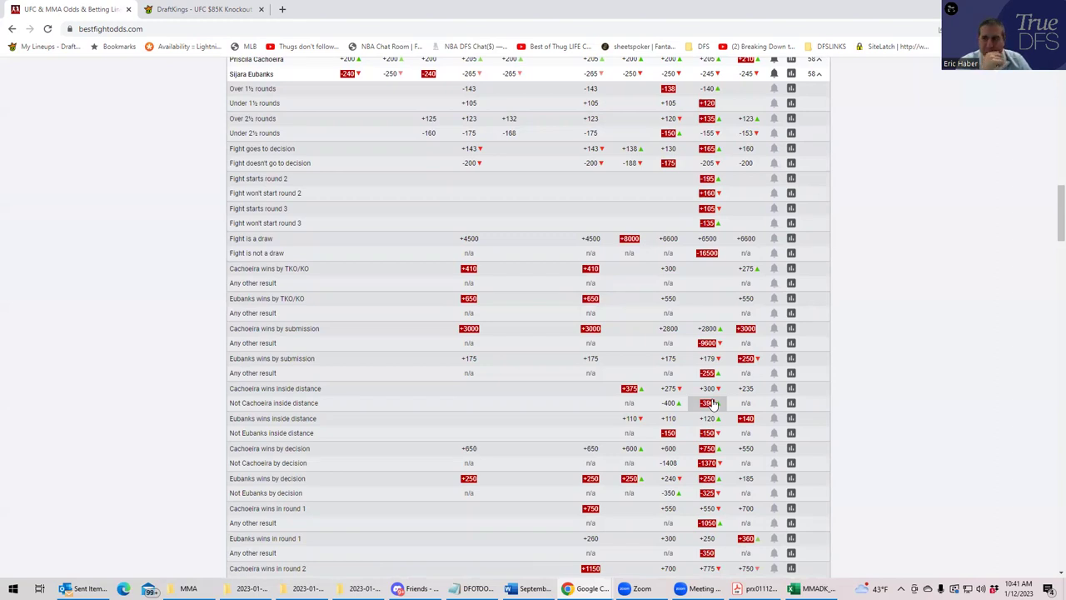
Review Sijara Eubanks's career stats and fight log in her DraftKings player details
left_click(198, 8)
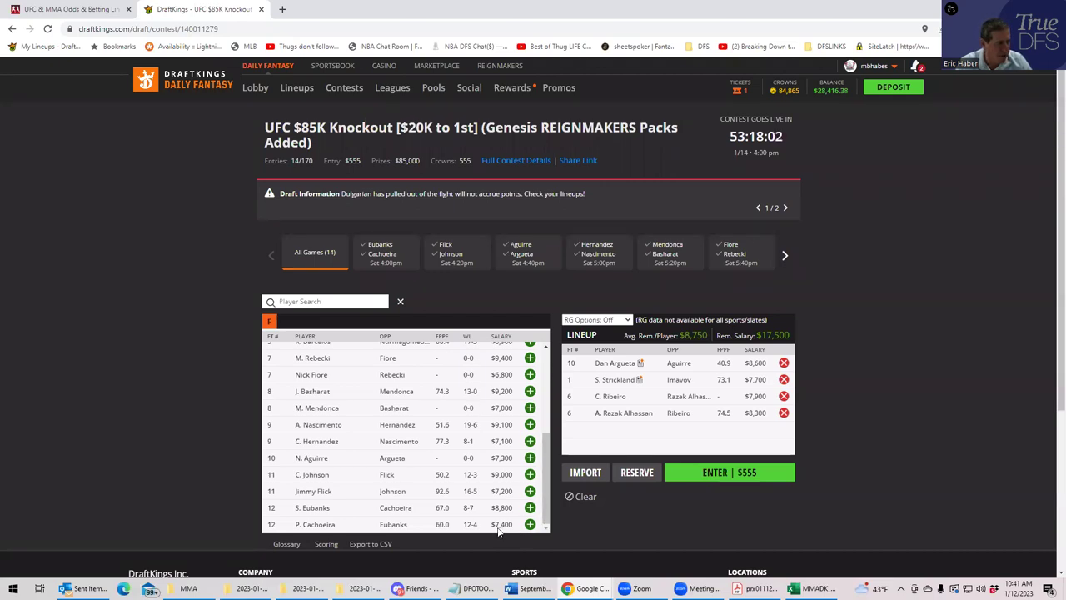
left_click(323, 508)
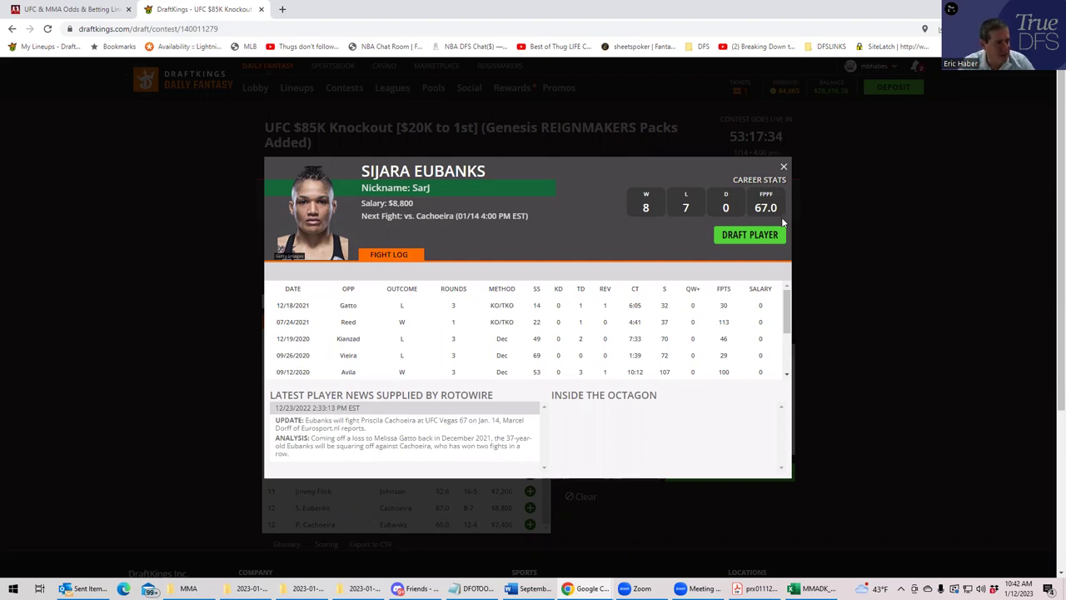
left_click(784, 165)
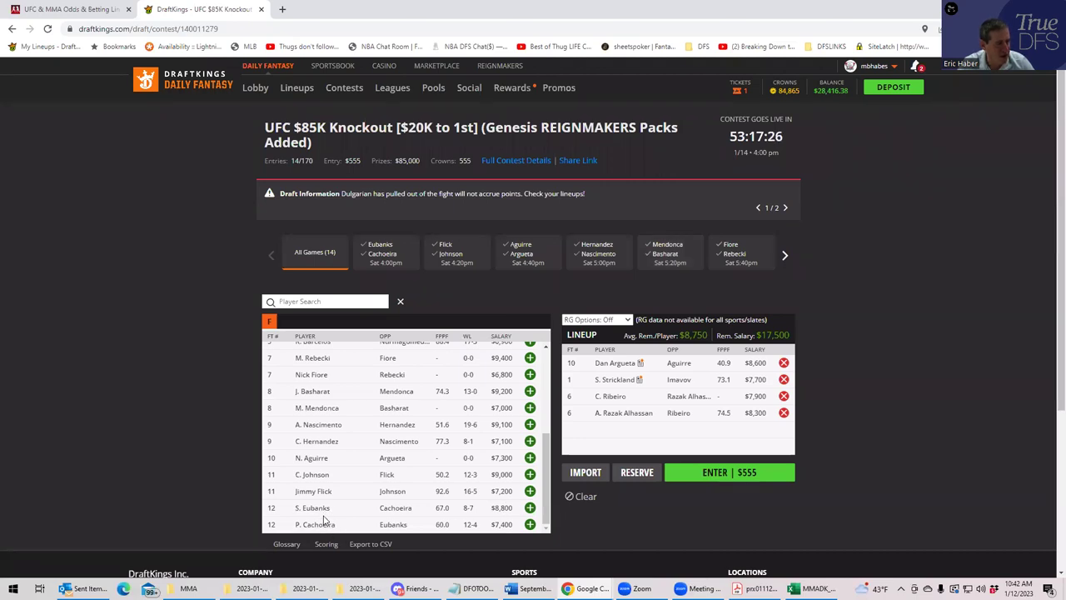
Add S. Eubanks to the lineup and remove A. Razak Alhassan from it
left_click(530, 508)
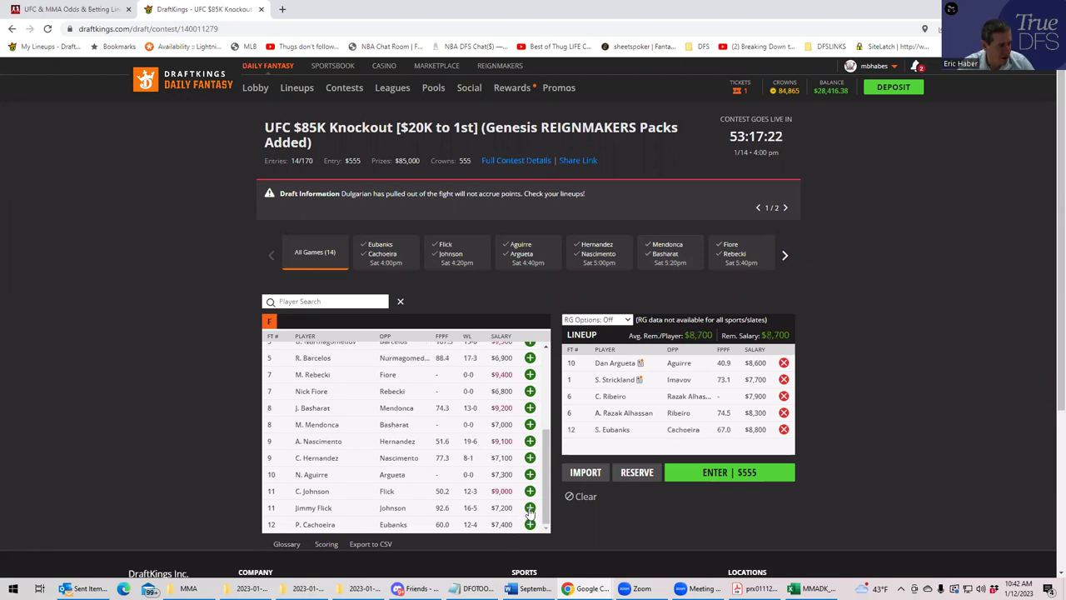
left_click(783, 412)
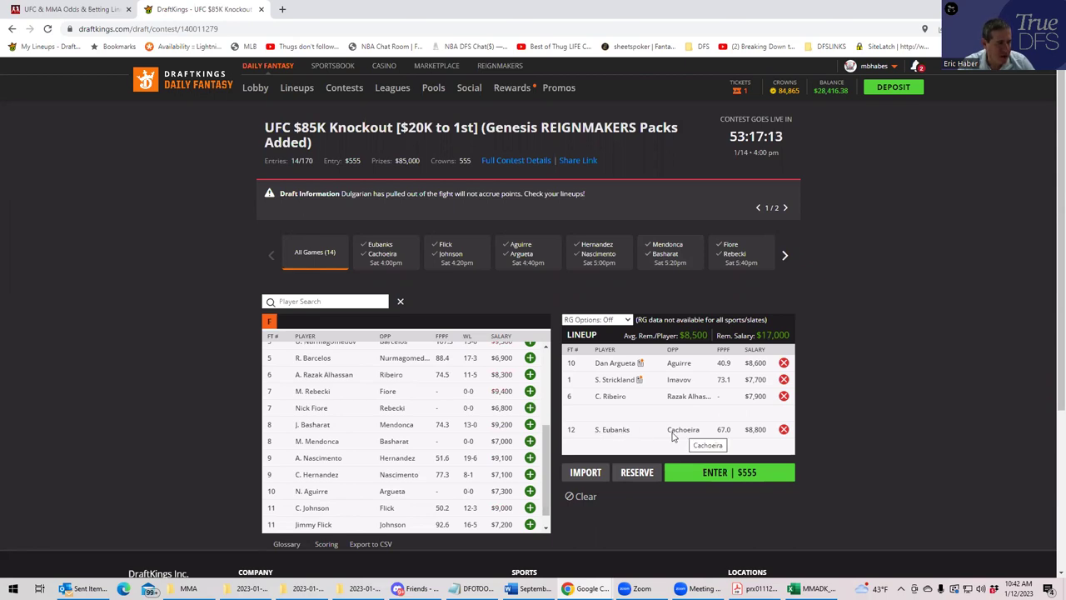
scroll(548, 488, "down", 1)
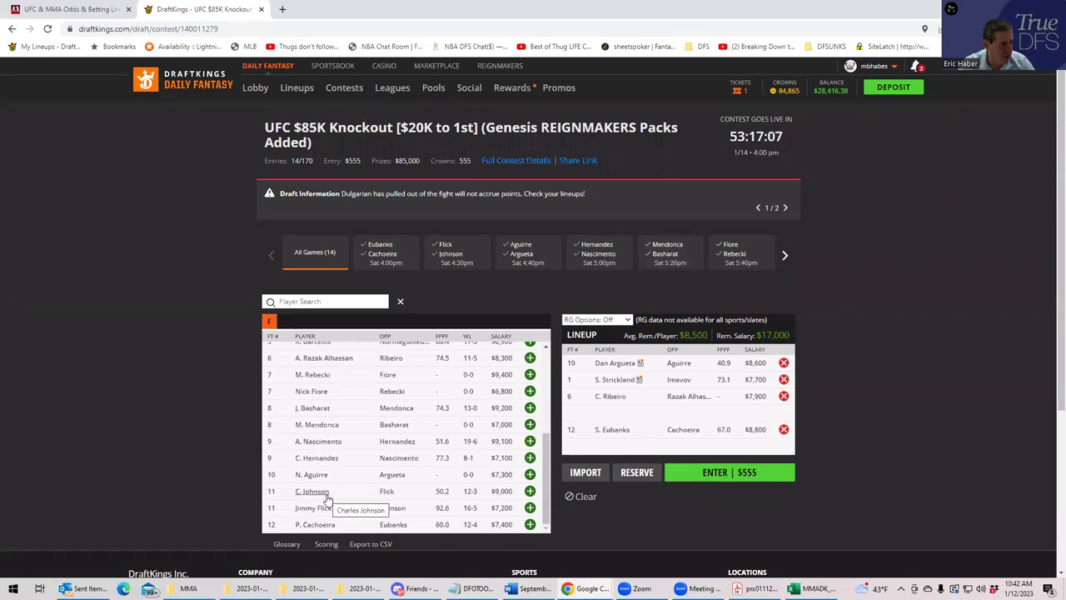
Collapse the Cachoeira–Eubanks props on BestFightOdds and look over the remaining UFC Fight Night 218 odds
left_click(83, 10)
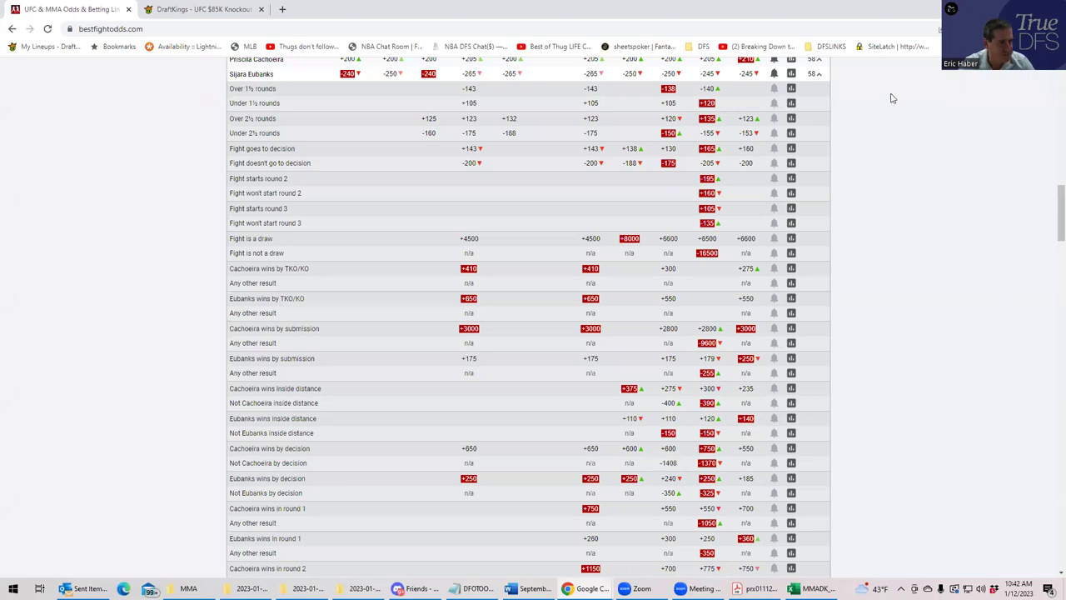
left_click(815, 75)
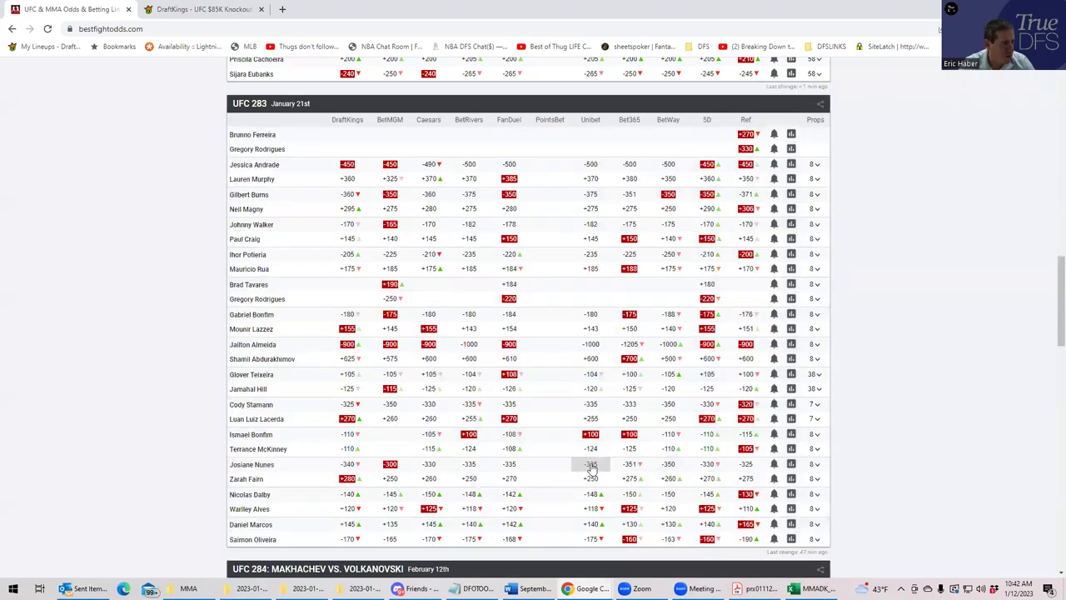
scroll(608, 468, "down", 3)
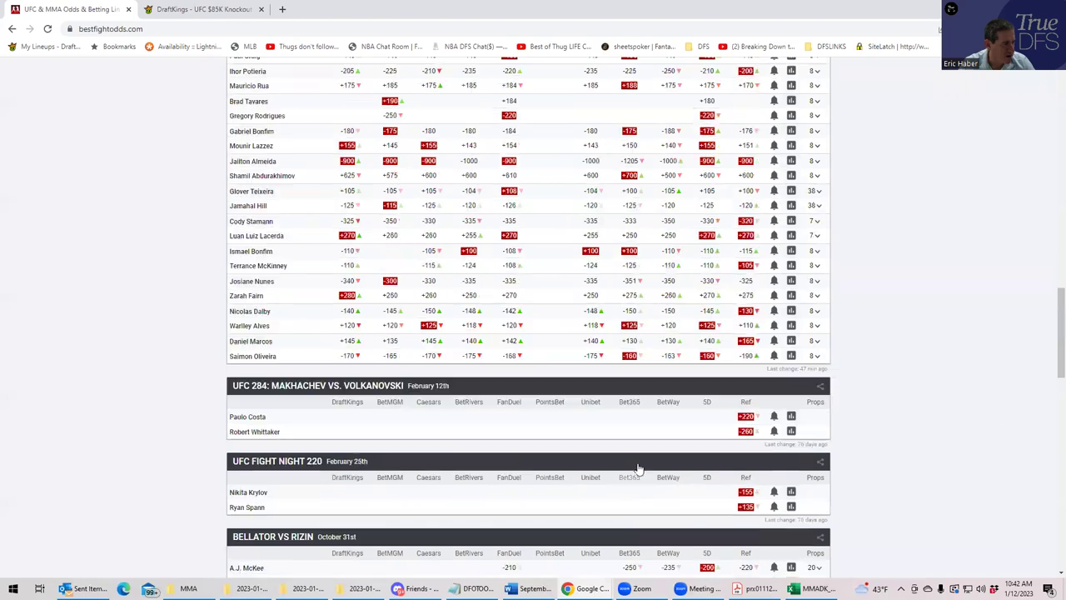
scroll(633, 464, "up", 4)
scroll(633, 463, "up", 4)
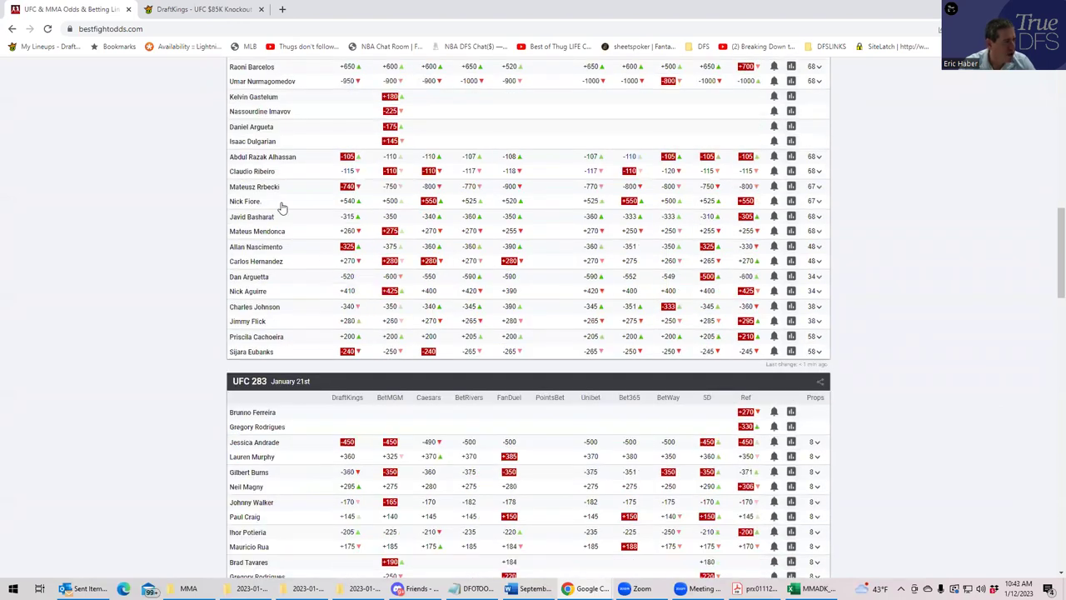
left_click(203, 11)
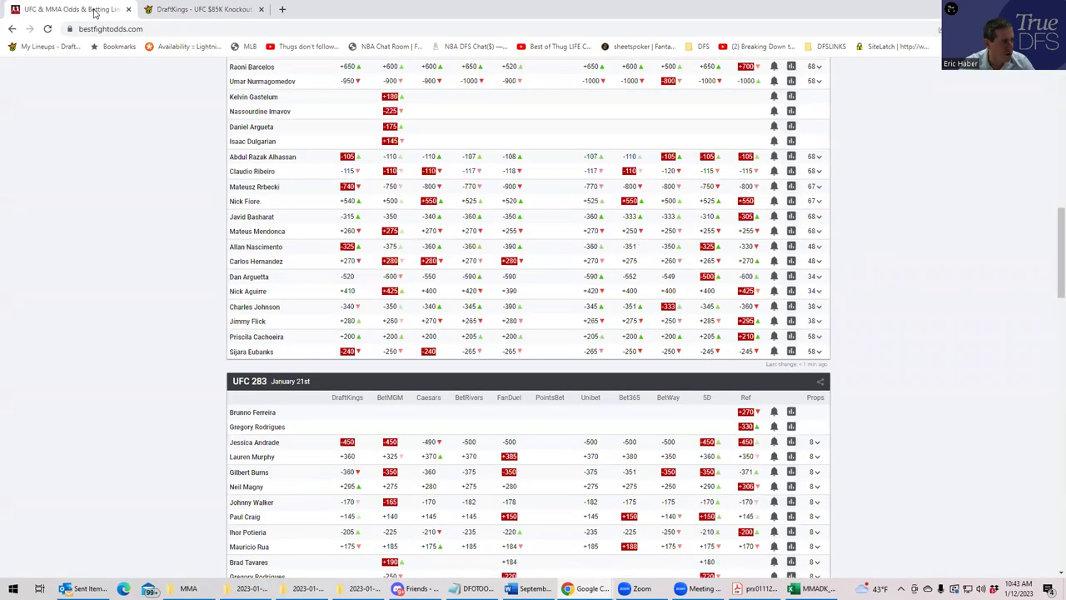
Expand the Charles Johnson vs Jimmy Flick props on BestFightOdds and examine the round, TKO/KO, submission and inside-distance lines
left_click(93, 11)
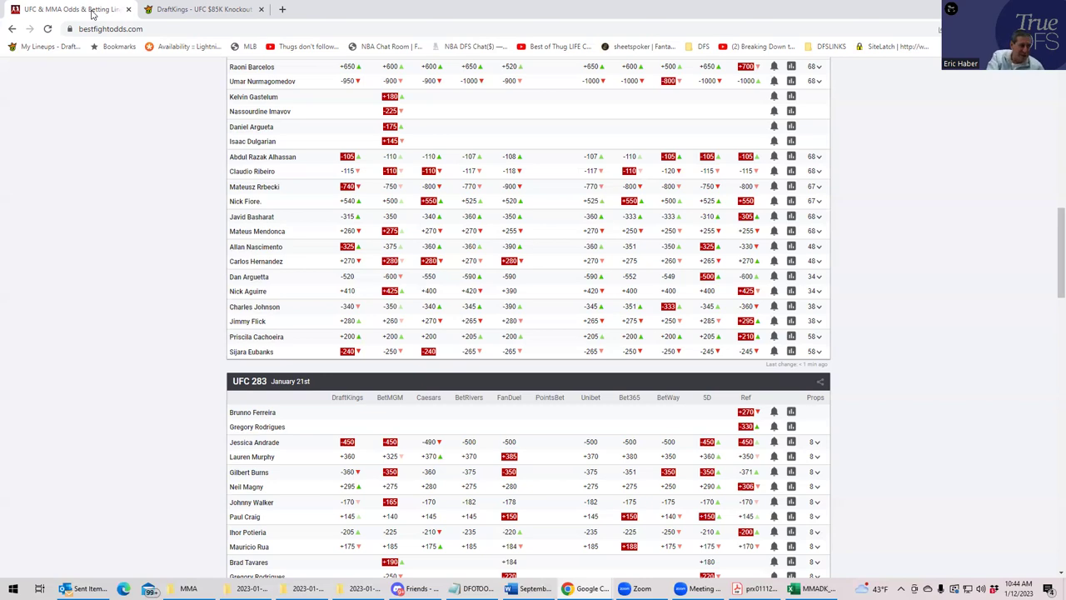
left_click(815, 310)
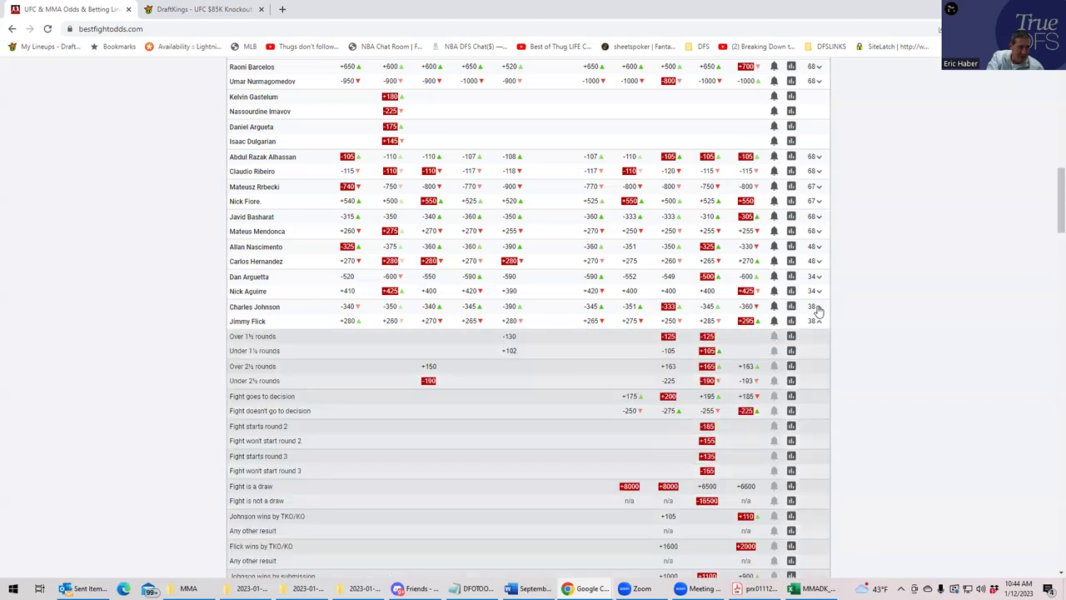
scroll(745, 404, "down", 2)
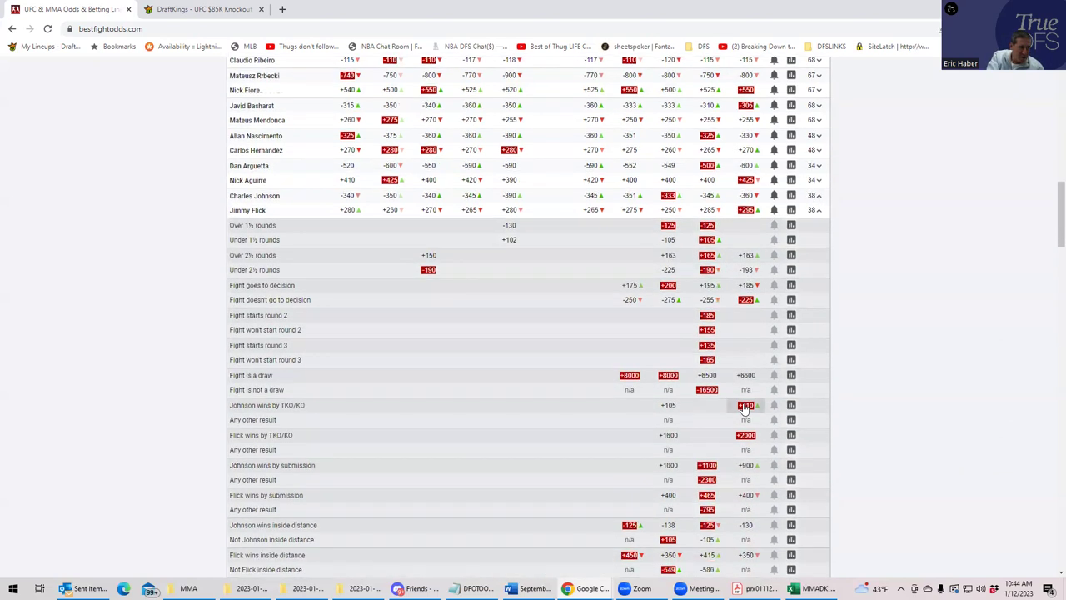
Recheck the Charles Johnson vs Jimmy Flick props on BestFightOdds, collapse them, and check both fighters' salaries on DraftKings
scroll(745, 405, "down", 1)
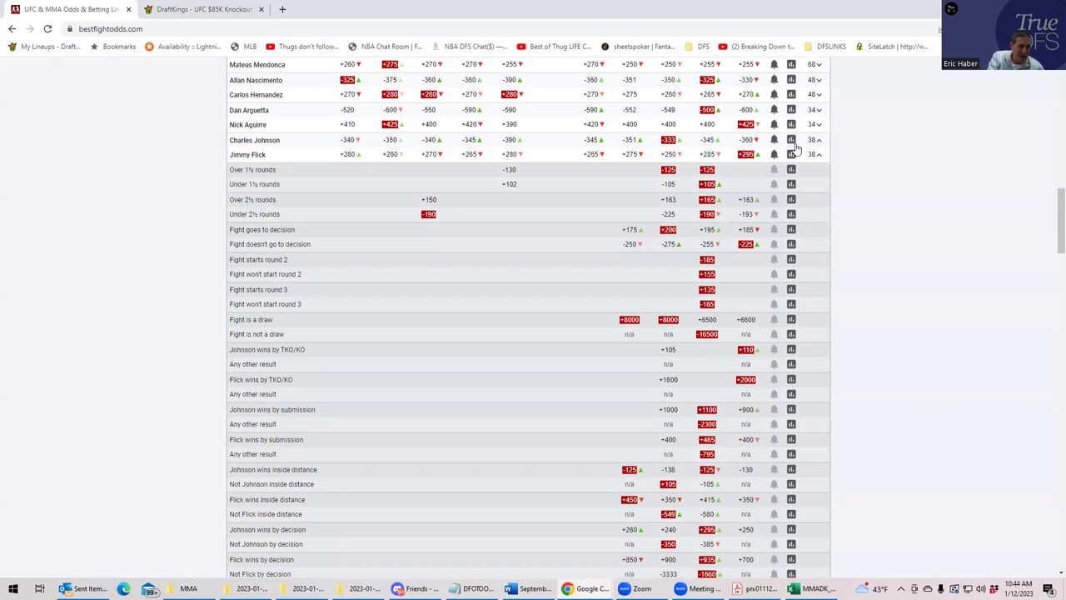
left_click(821, 157)
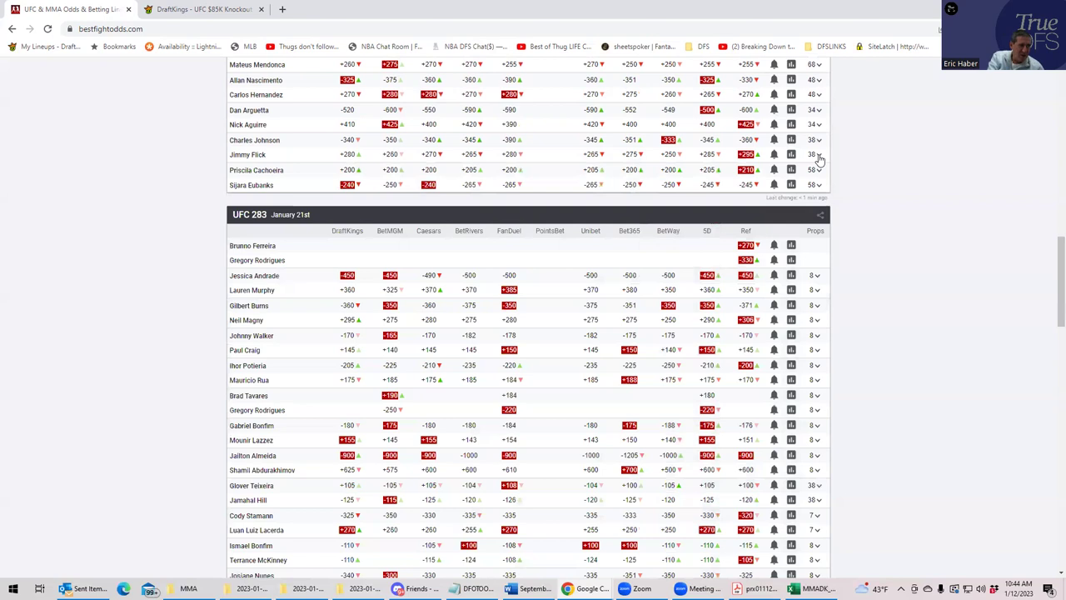
left_click(818, 155)
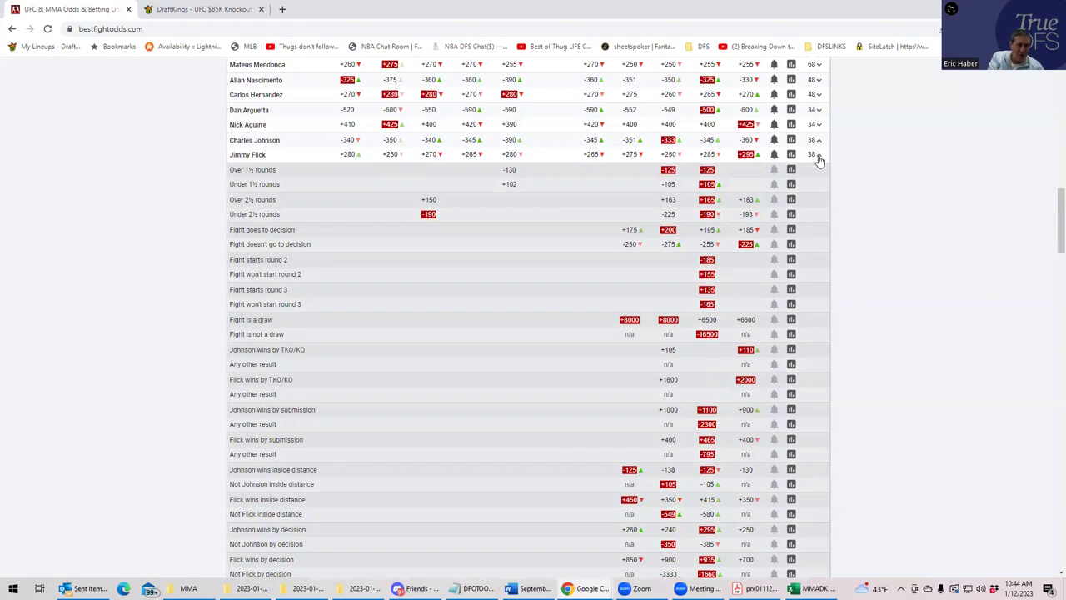
left_click(819, 158)
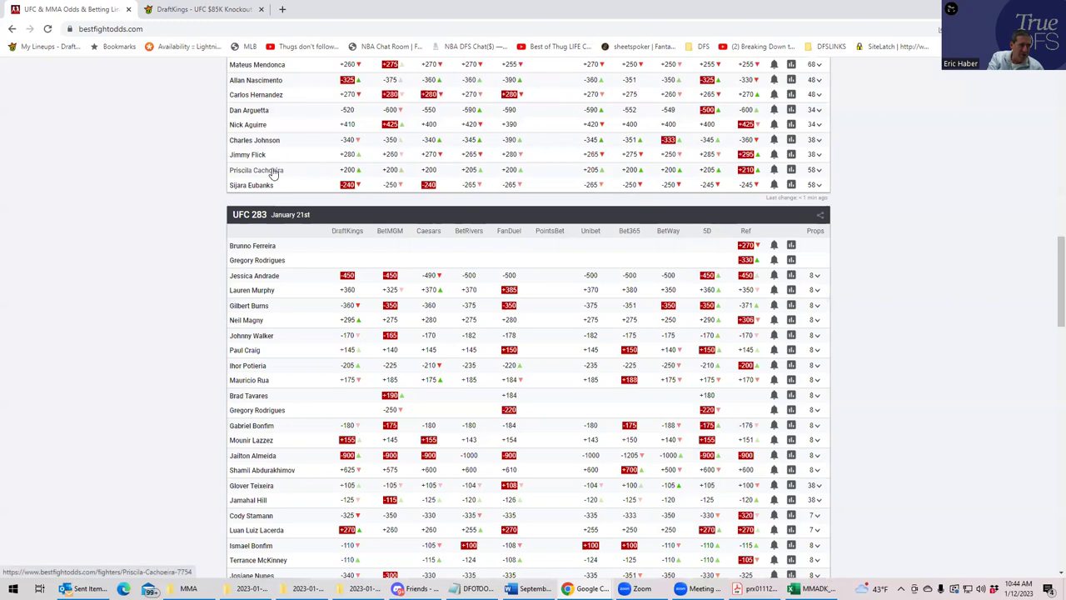
left_click(184, 12)
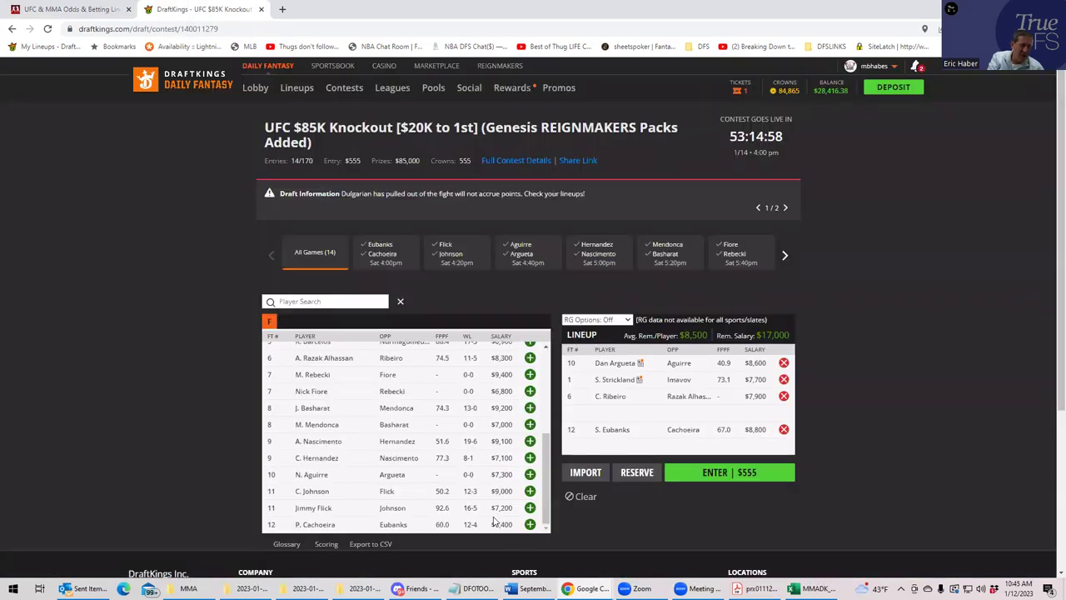
left_click(107, 12)
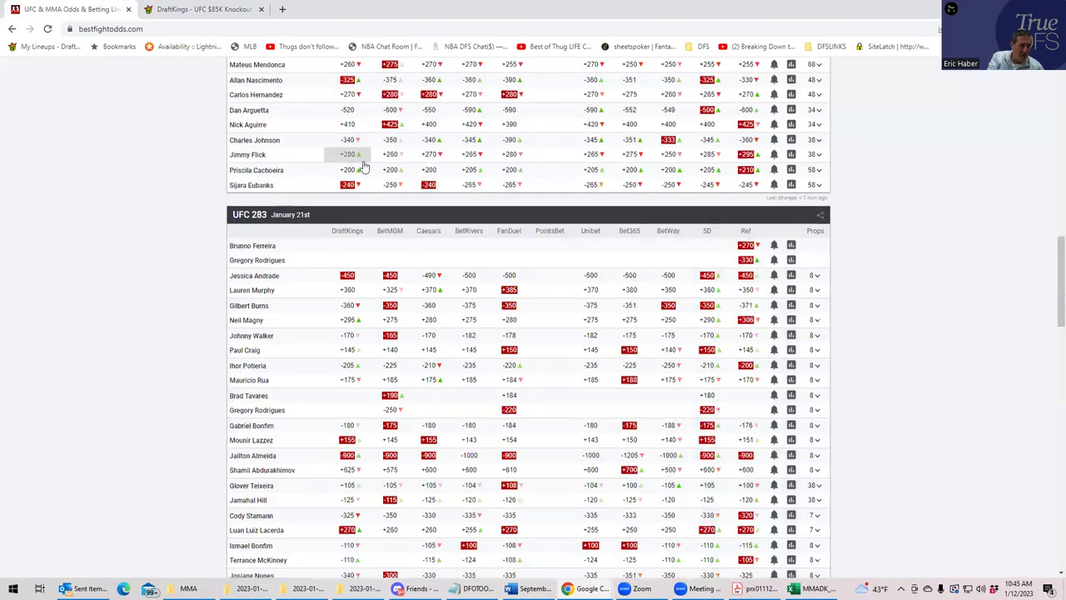
Reopen the Johnson–Flick props on BestFightOdds, examine the inside-distance, decision and round-by-round lines, and collapse them again
left_click(819, 155)
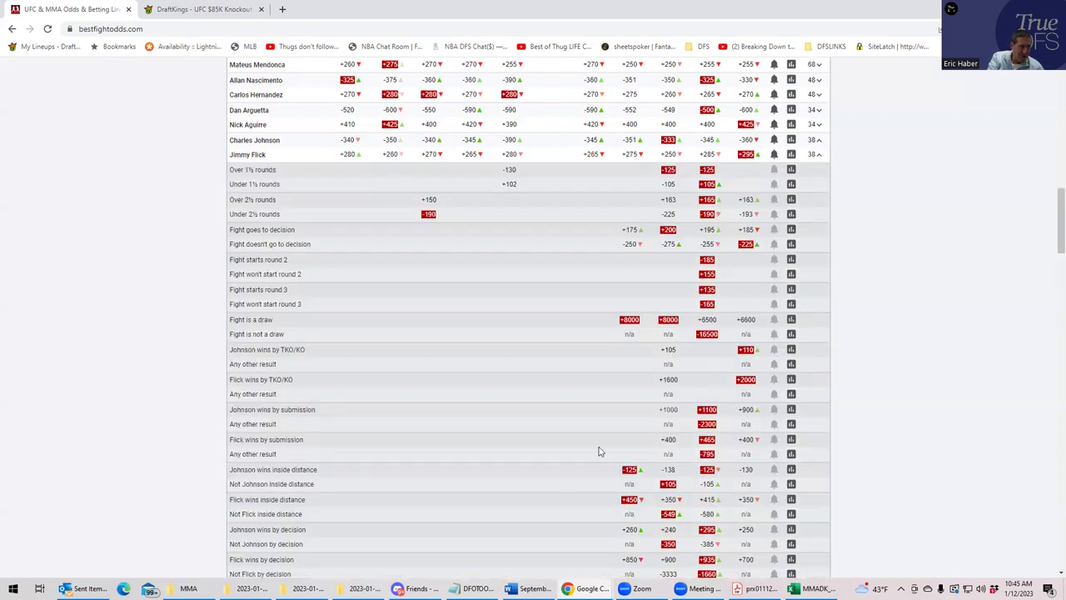
scroll(564, 487, "down", 3)
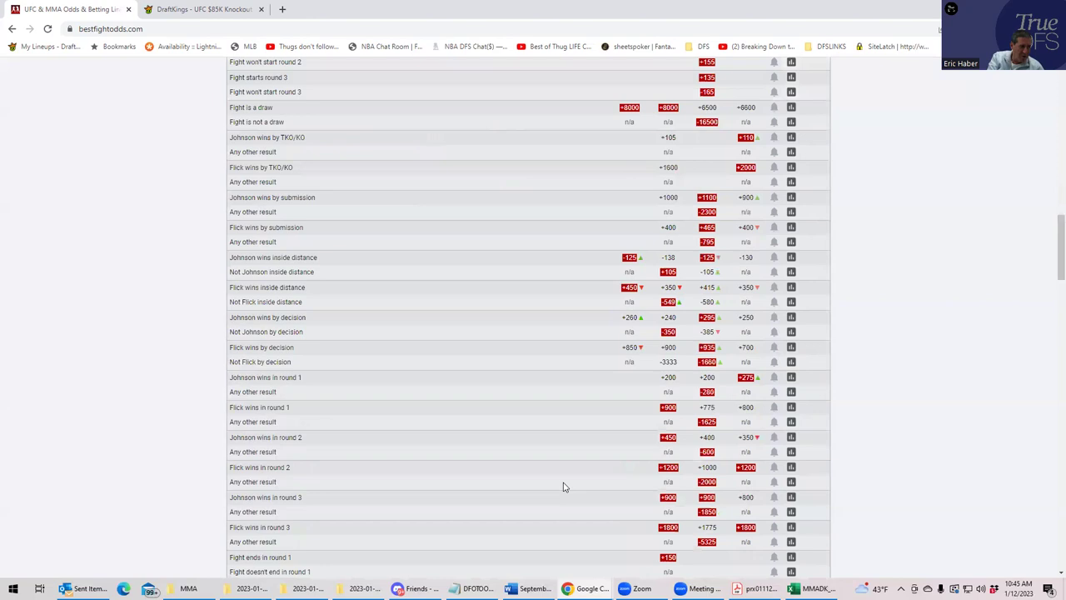
scroll(563, 486, "down", 2)
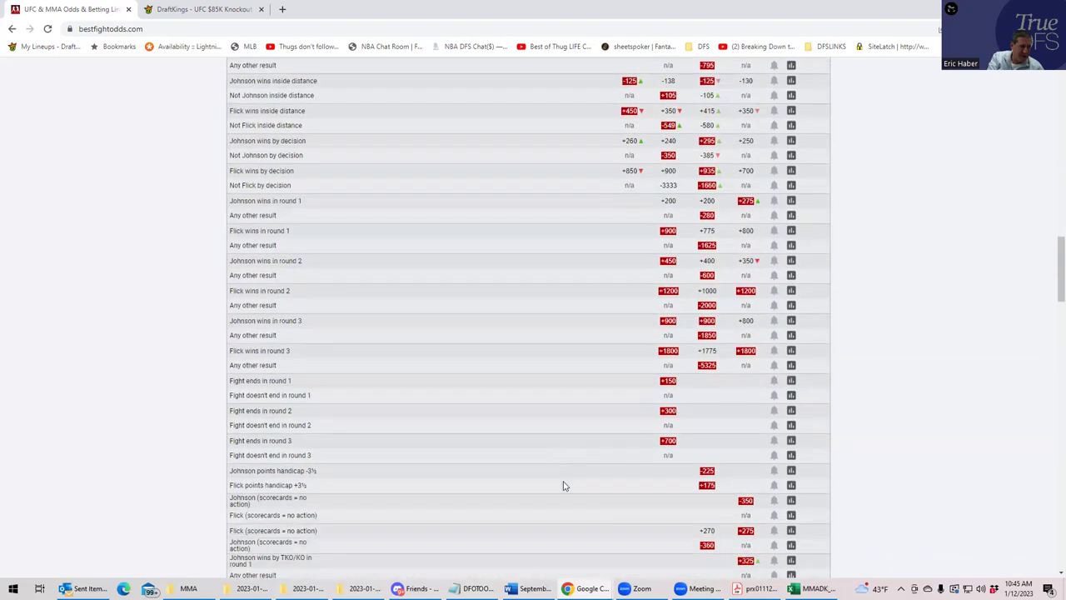
scroll(563, 487, "down", 2)
scroll(564, 486, "up", 4)
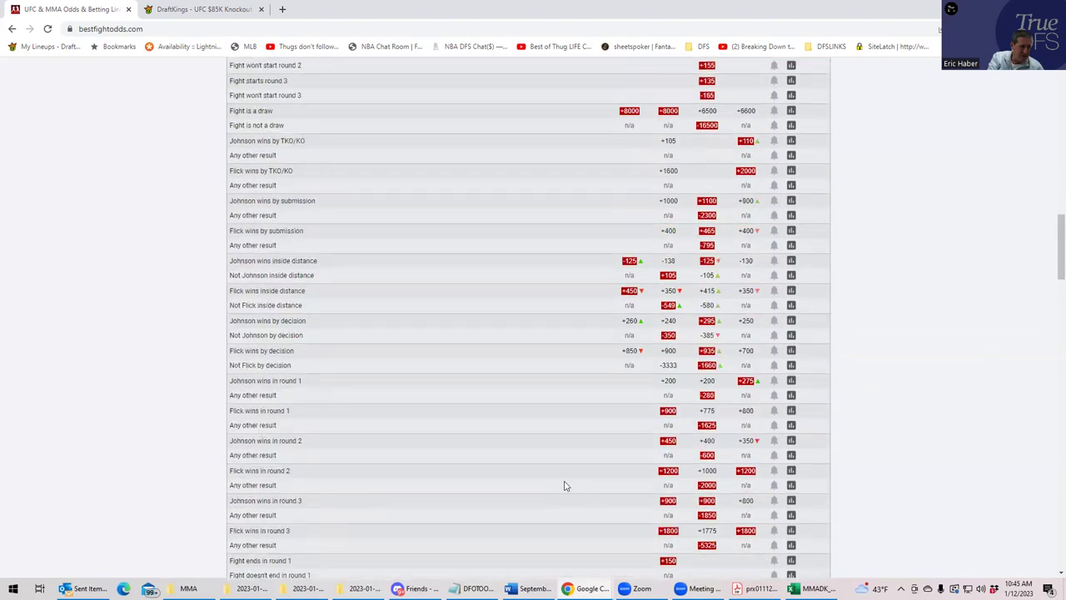
scroll(564, 486, "up", 3)
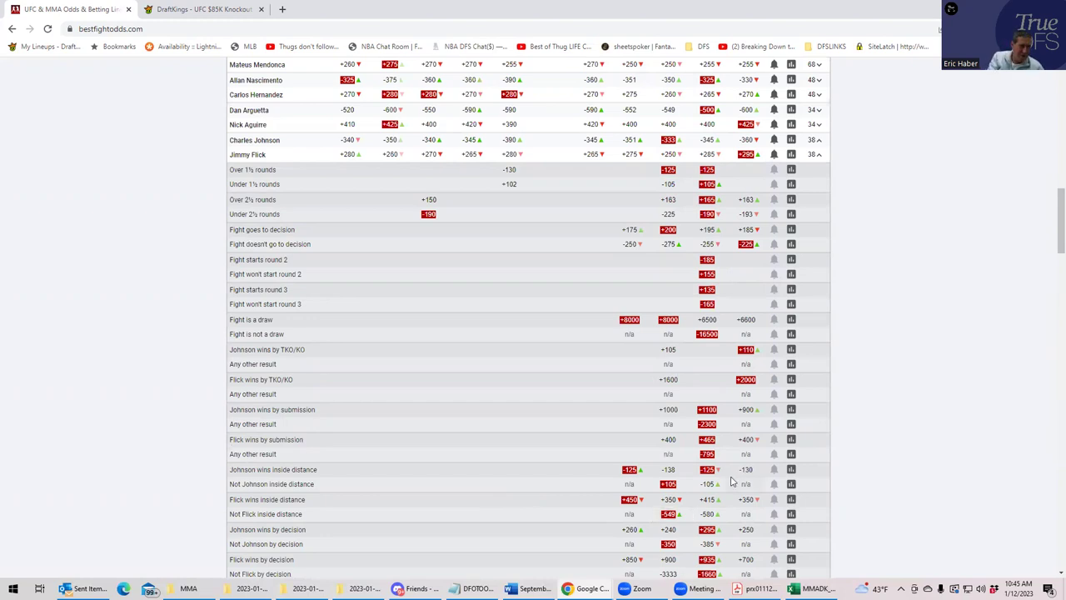
left_click(819, 157)
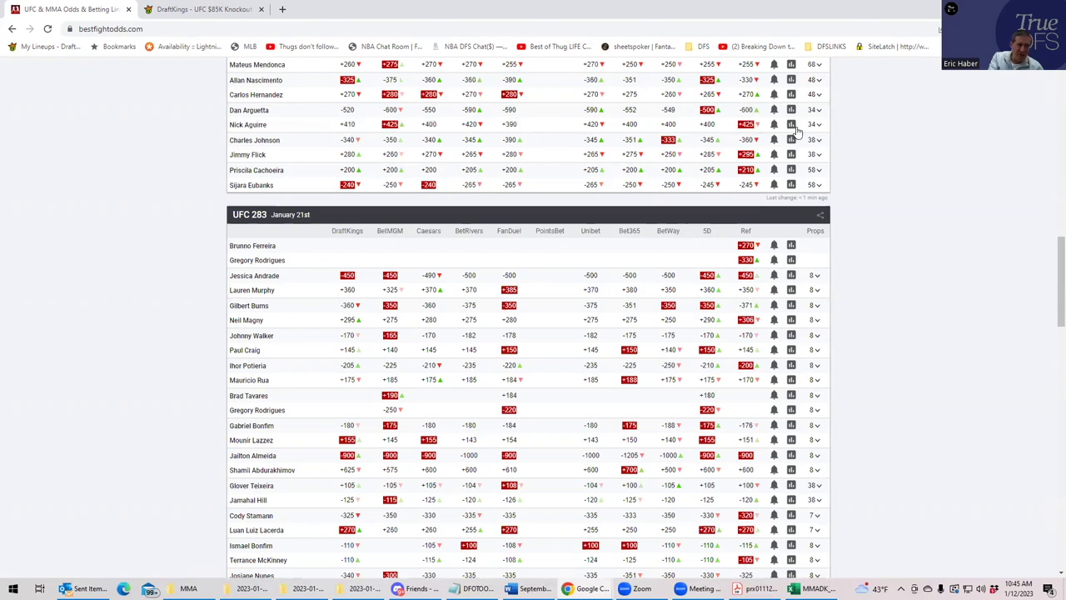
Check the DraftKings player pool and examine the Allan Nascimento vs Carlos Hernandez decision, submission and inside-distance props on BestFightOdds
left_click(249, 12)
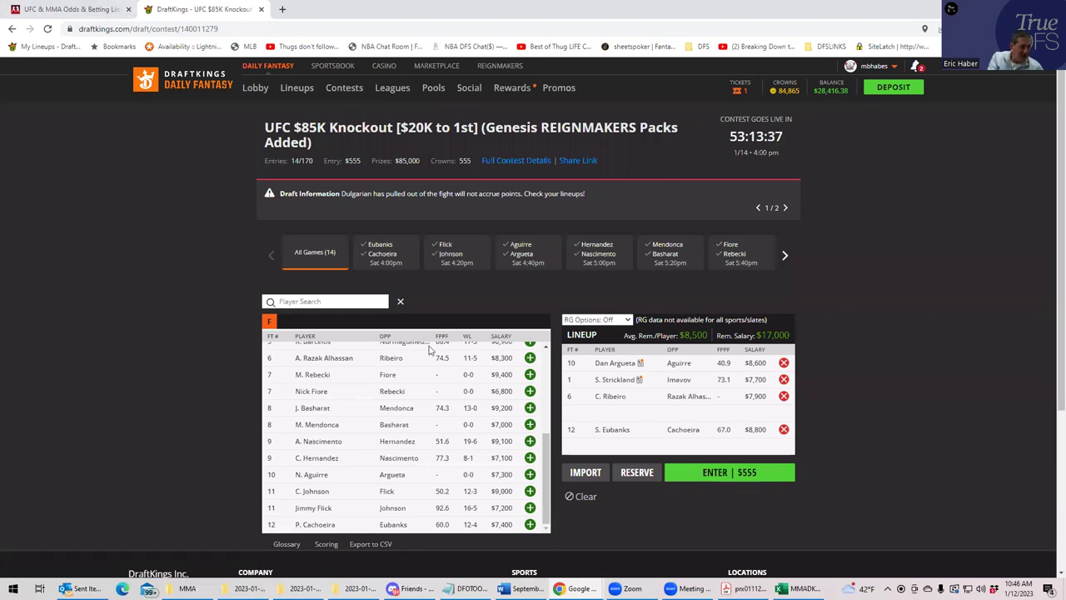
left_click(77, 10)
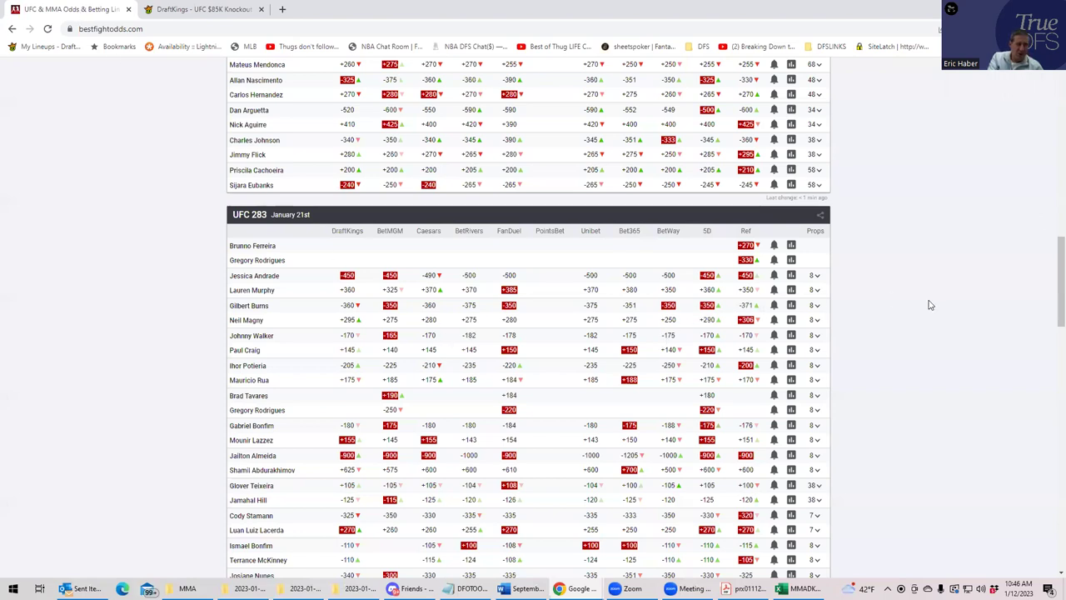
scroll(930, 304, "up", 1)
scroll(933, 305, "up", 1)
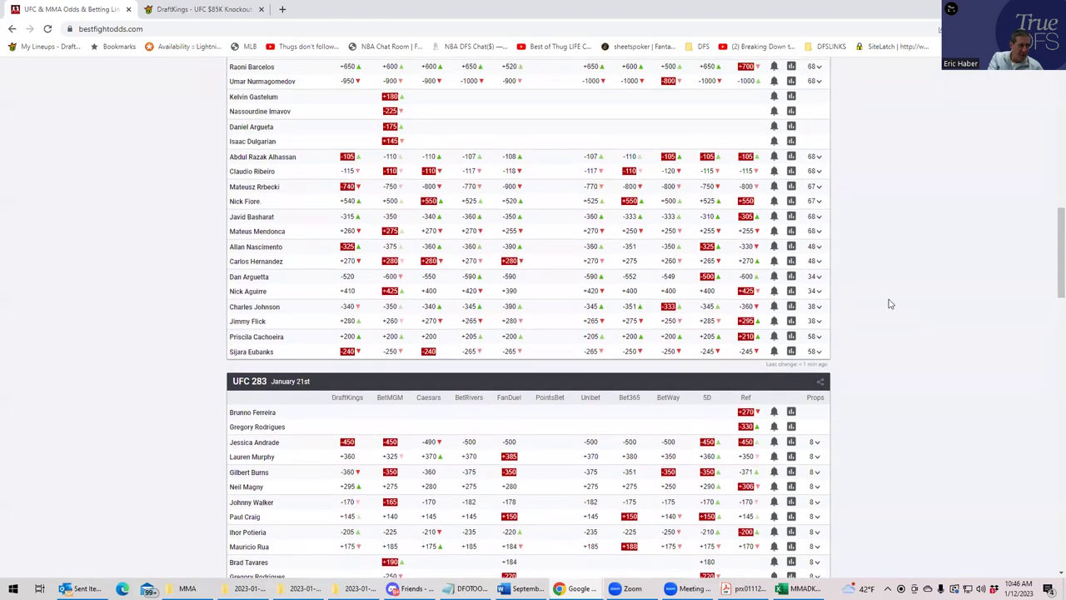
left_click(820, 249)
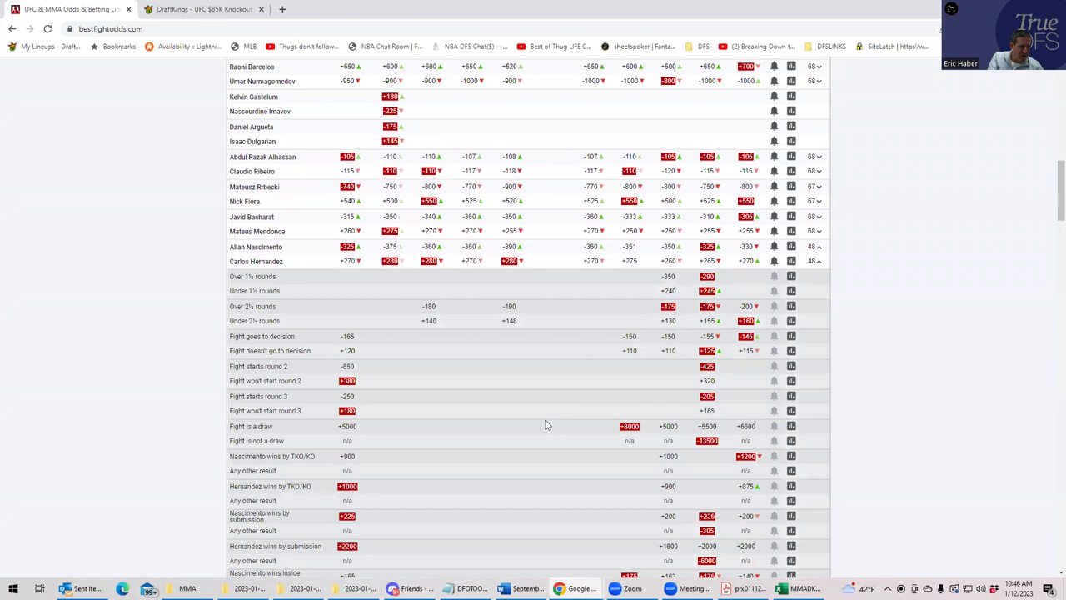
scroll(546, 424, "down", 1)
scroll(546, 424, "down", 1)
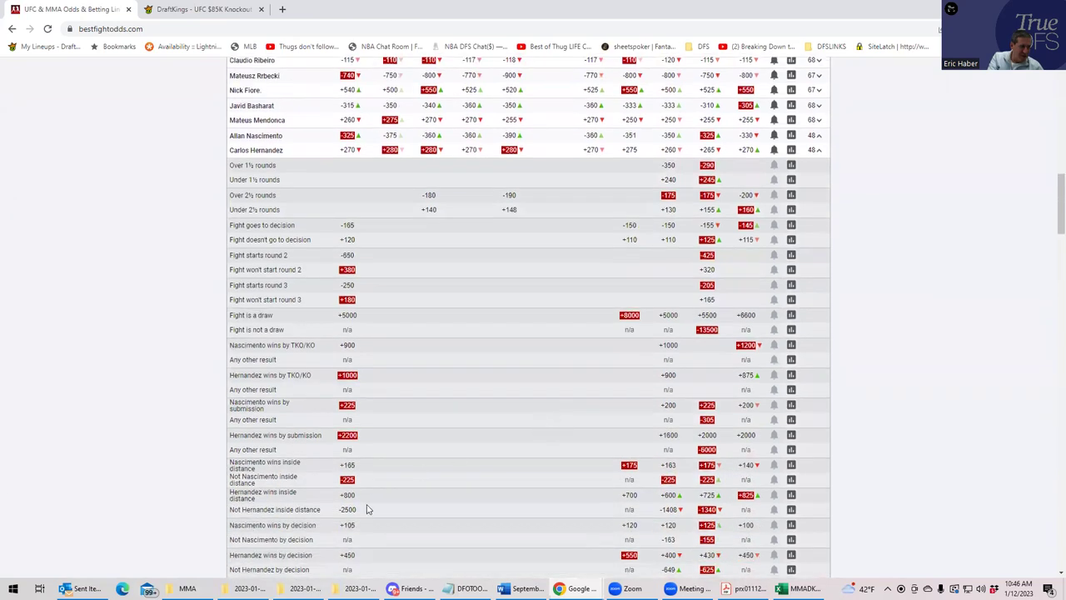
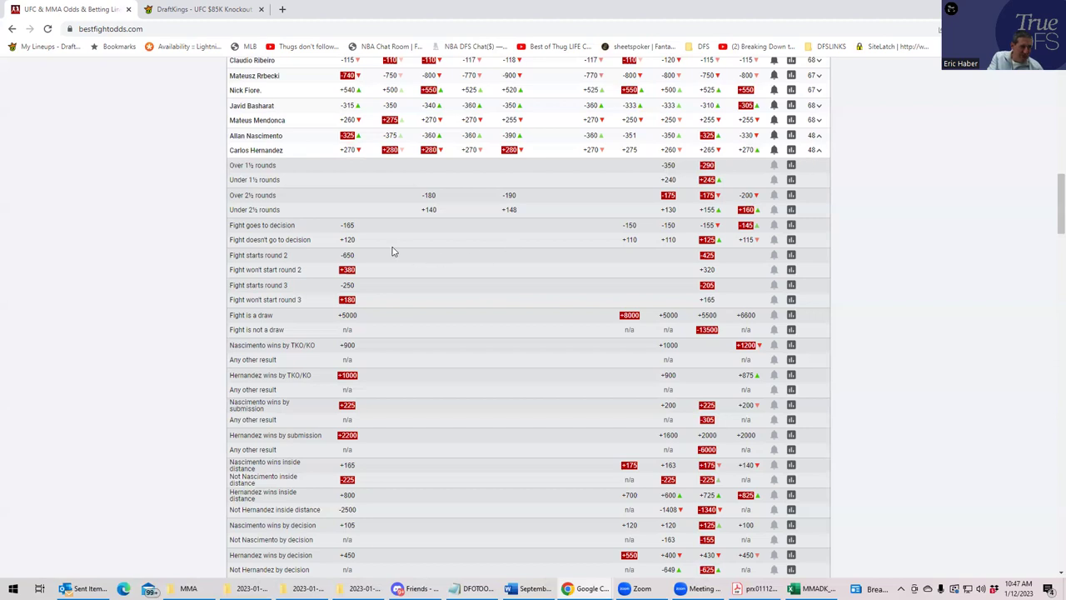
Check the Nascimento and Hernandez salaries on DraftKings and re-examine their BestFightOdds props down to the round-by-round lines
left_click(199, 9)
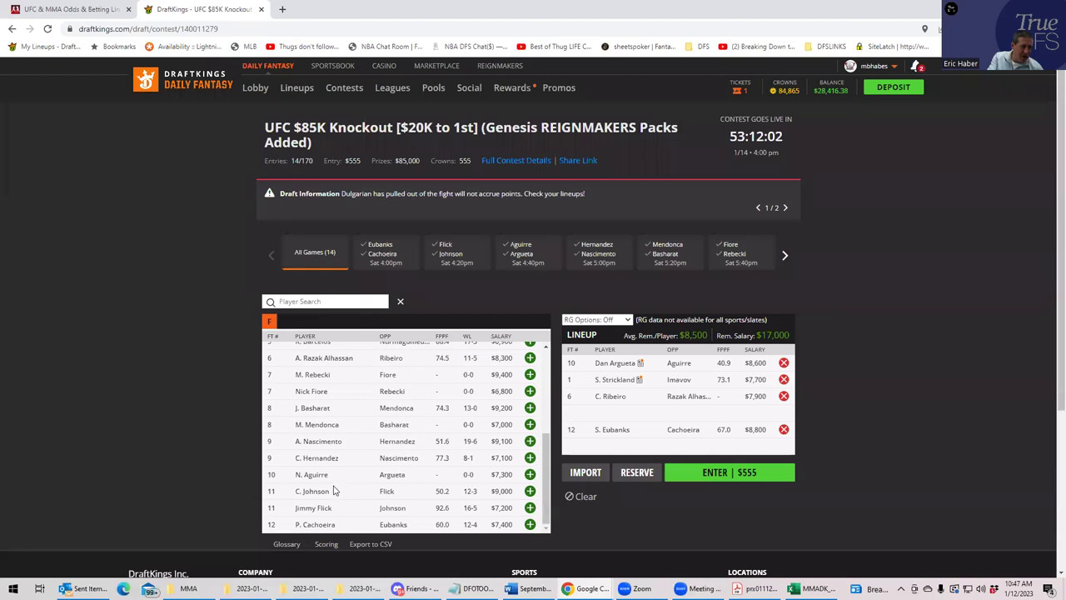
left_click(84, 10)
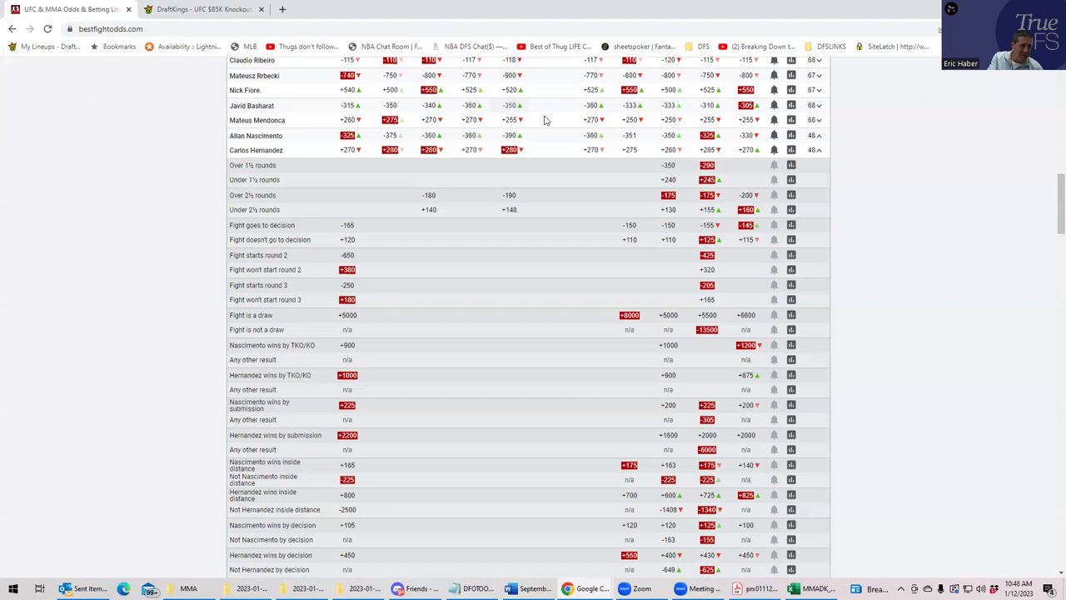
left_click(819, 153)
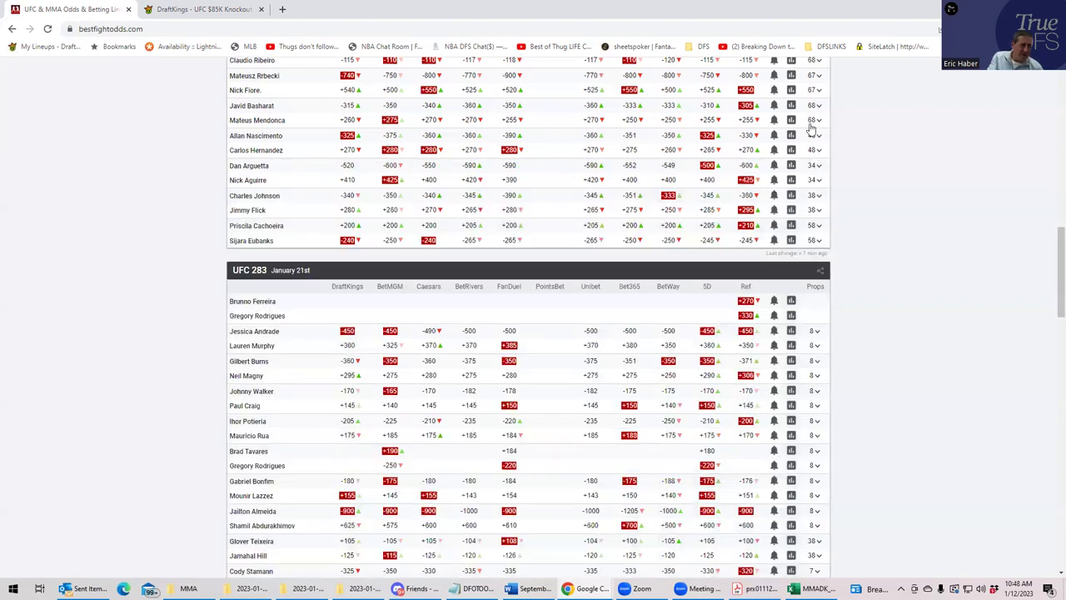
left_click(817, 152)
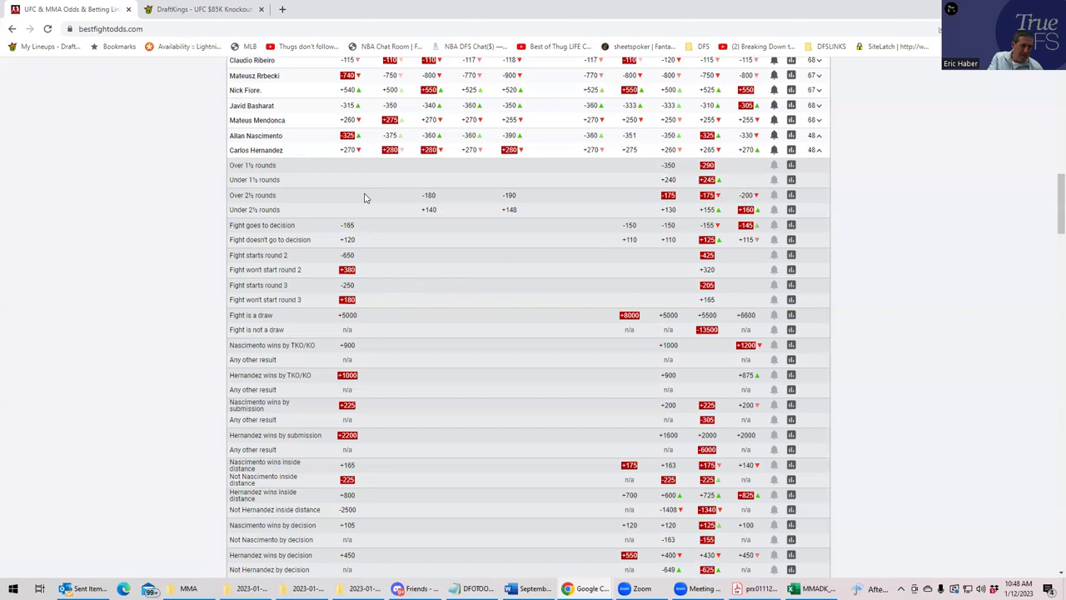
scroll(364, 198, "down", 1)
scroll(364, 200, "down", 1)
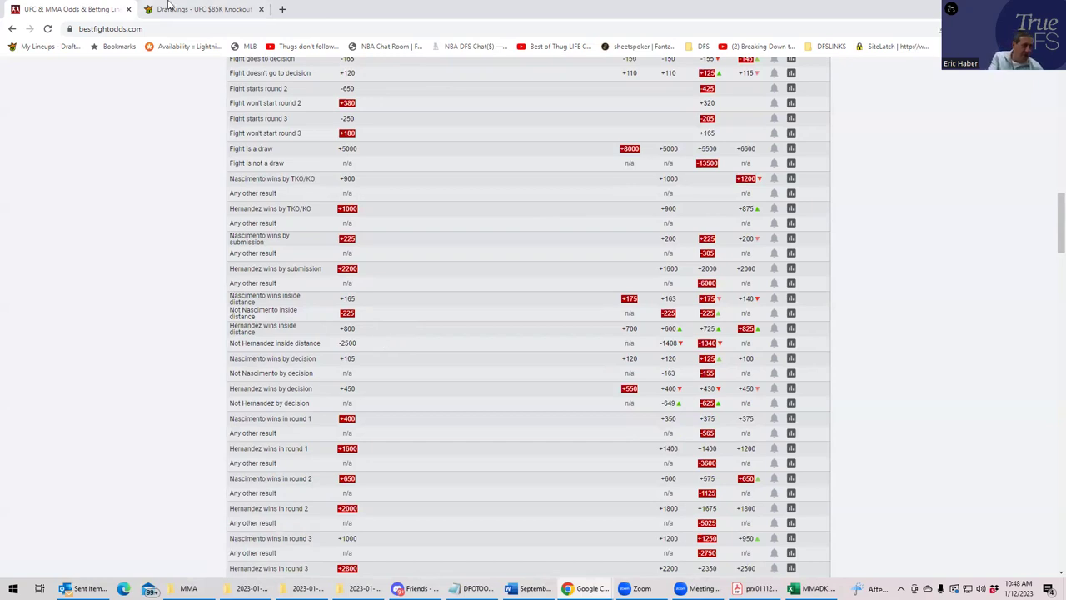
Review the current DraftKings lineup and player pool again, and collapse the Nascimento–Hernandez props on BestFightOdds
left_click(208, 10)
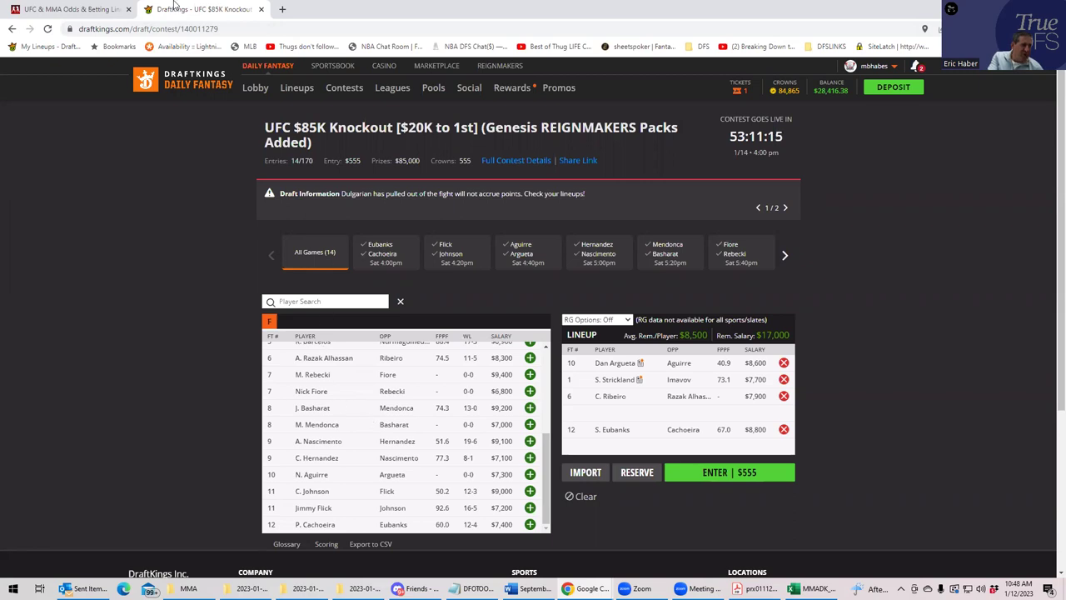
left_click(73, 9)
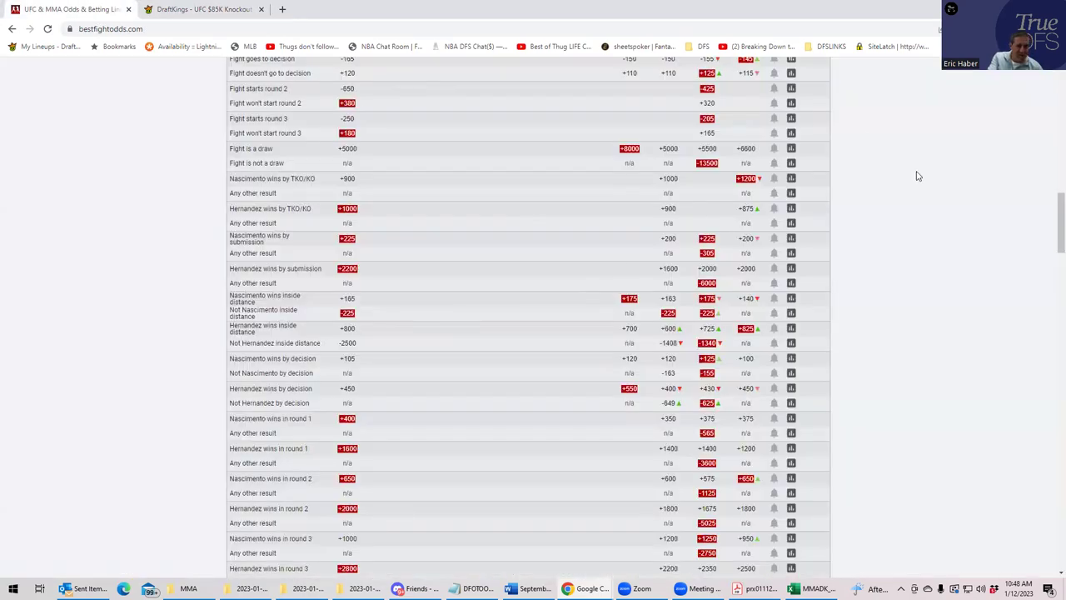
scroll(944, 193, "up", 5)
left_click(818, 206)
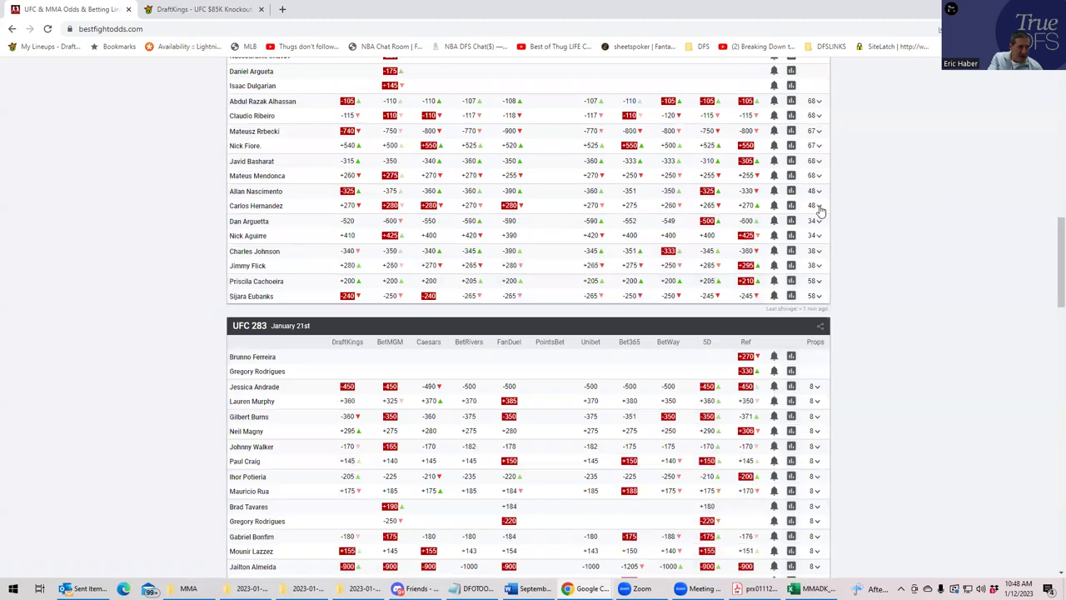
Expand the Javid Basharat vs Mateus Mendonca props on BestFightOdds, examine the decision and finish lines, and collapse them
left_click(818, 163)
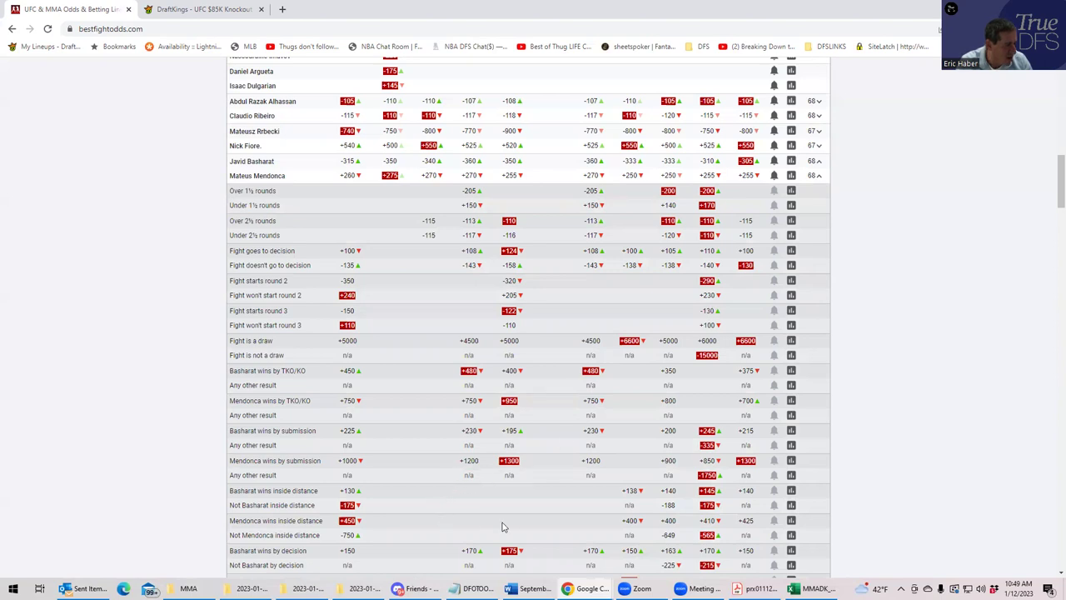
left_click(819, 176)
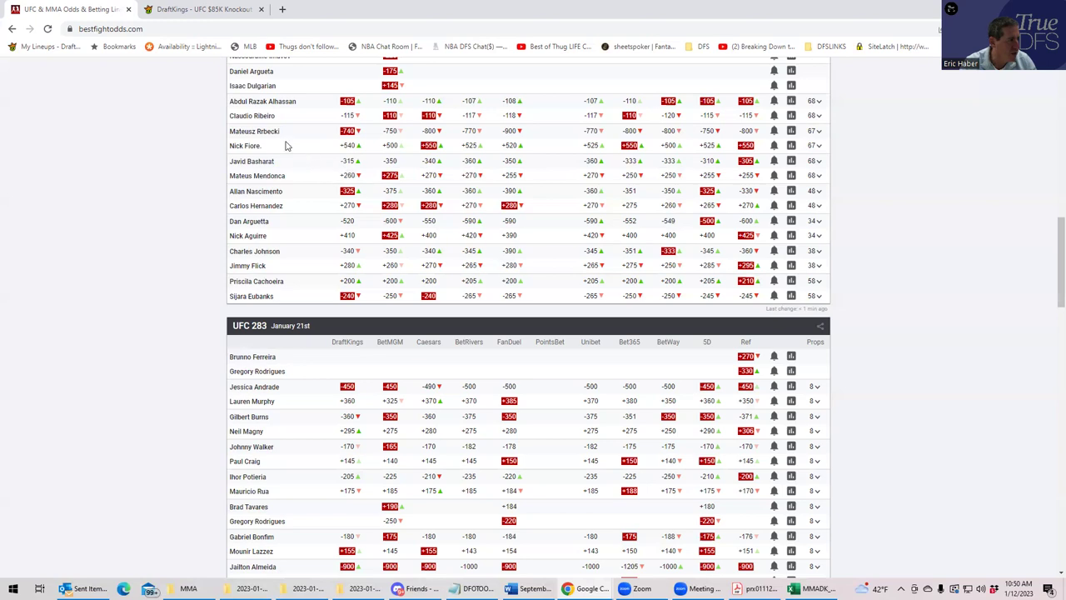
Check the M. Rebecki and Nick Fiore salaries on DraftKings and examine their rounds, TKO/KO, submission and inside-distance props on BestFightOdds
left_click(192, 10)
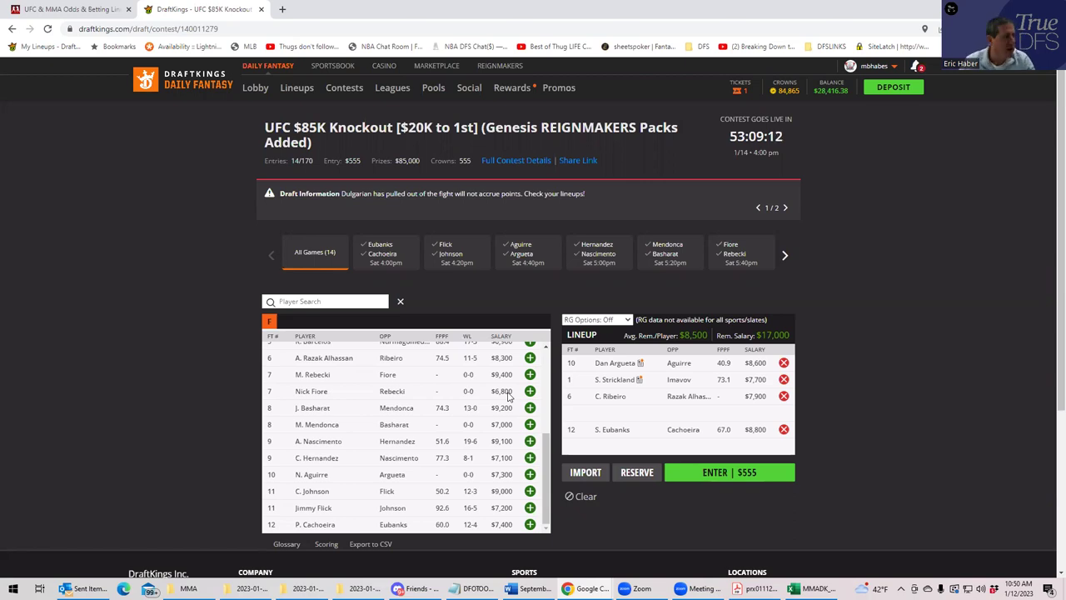
left_click(86, 8)
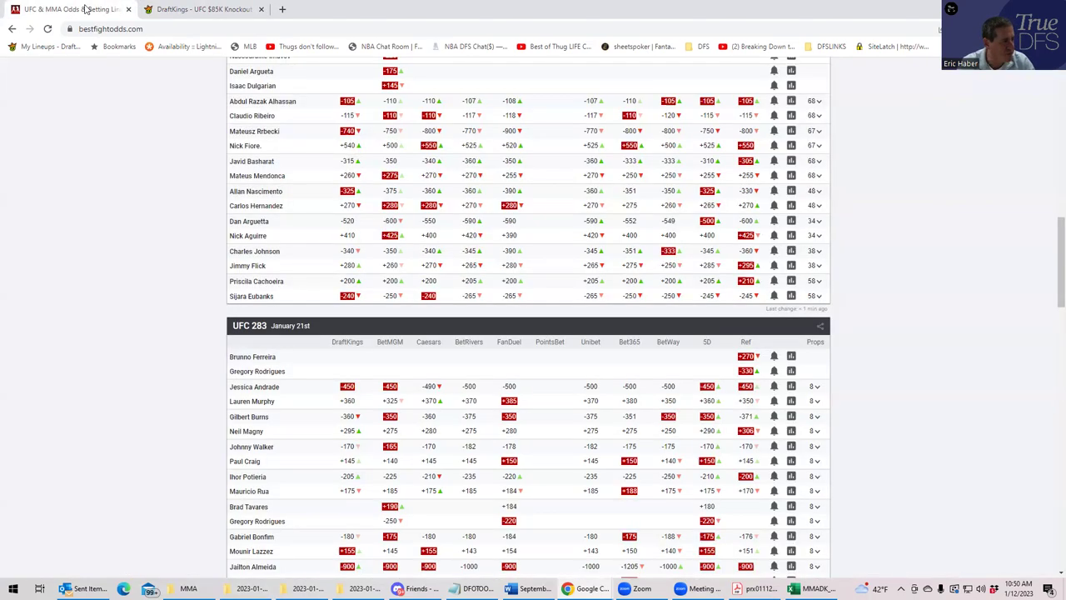
scroll(656, 208, "up", 1)
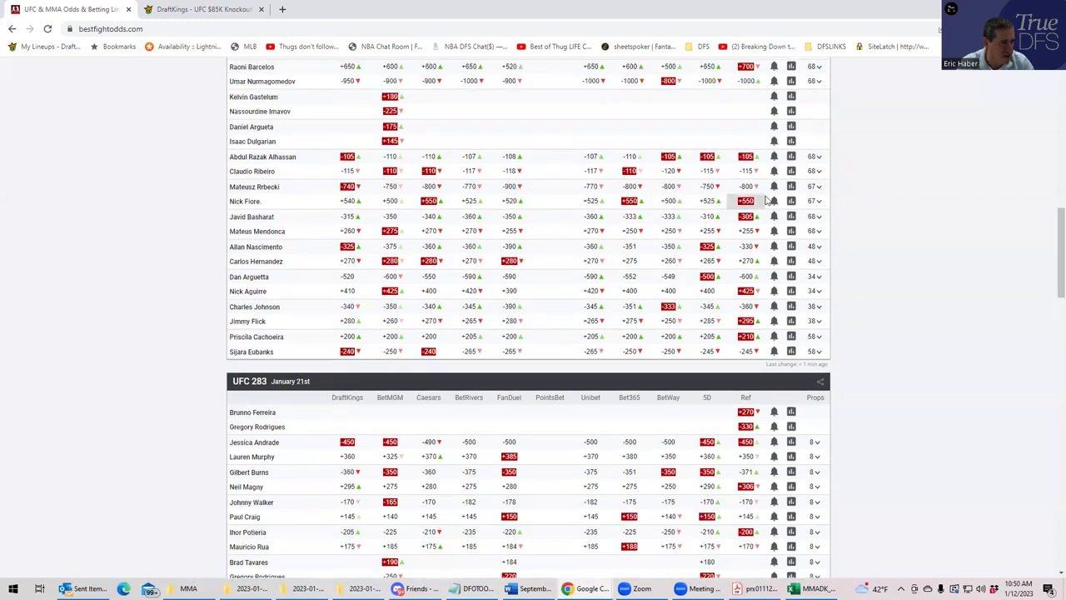
left_click(820, 188)
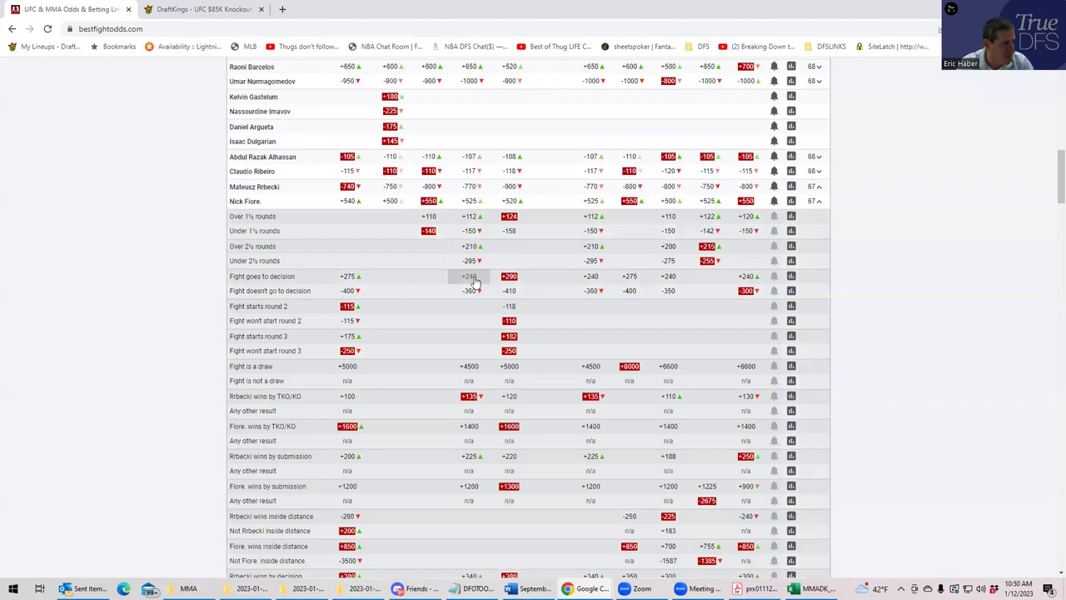
scroll(473, 283, "down", 1)
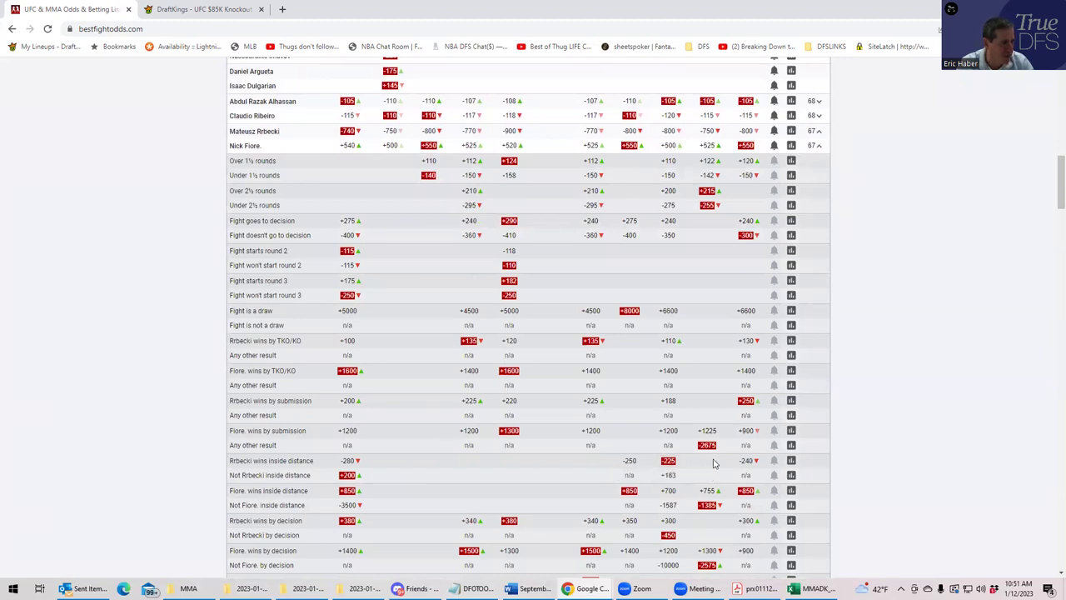
scroll(709, 481, "down", 2)
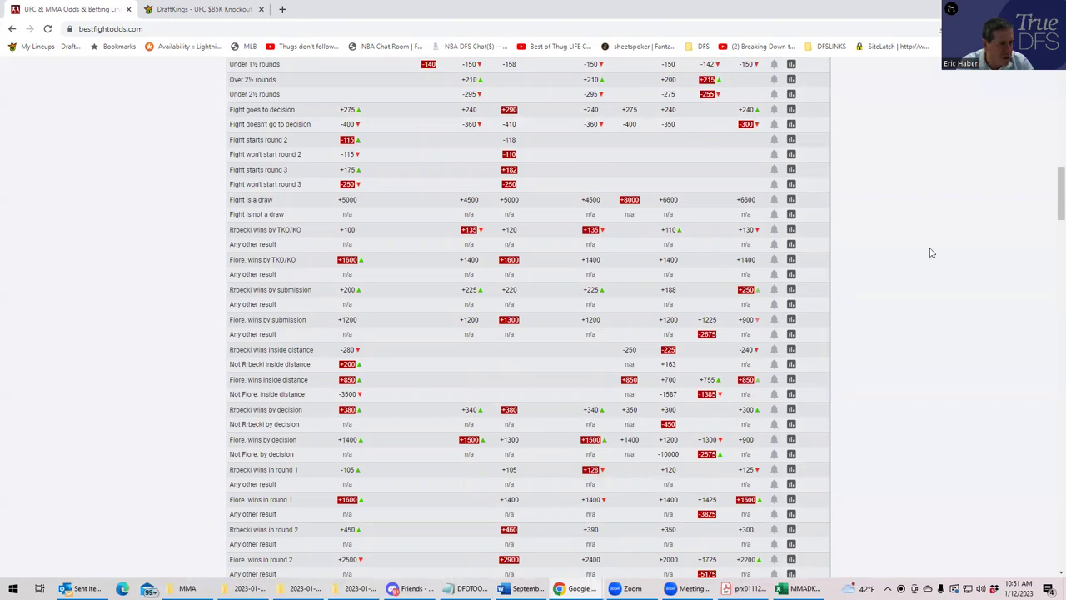
scroll(939, 247, "up", 3)
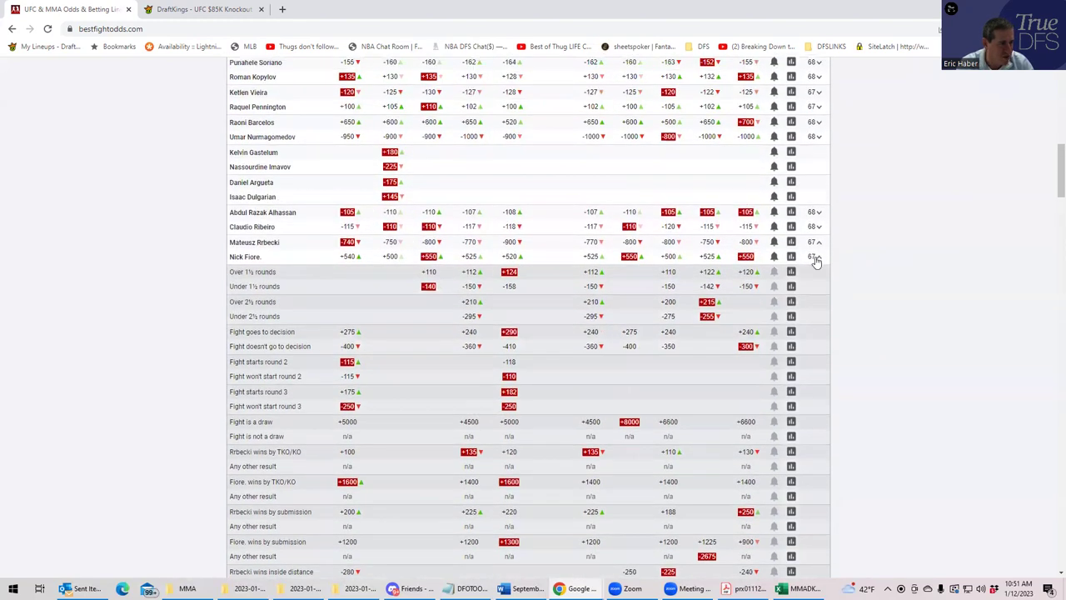
Collapse the Rebecki–Fiore props on BestFightOdds and check the U. Nurmagomedov and R. Barcelos salaries on DraftKings
left_click(815, 258)
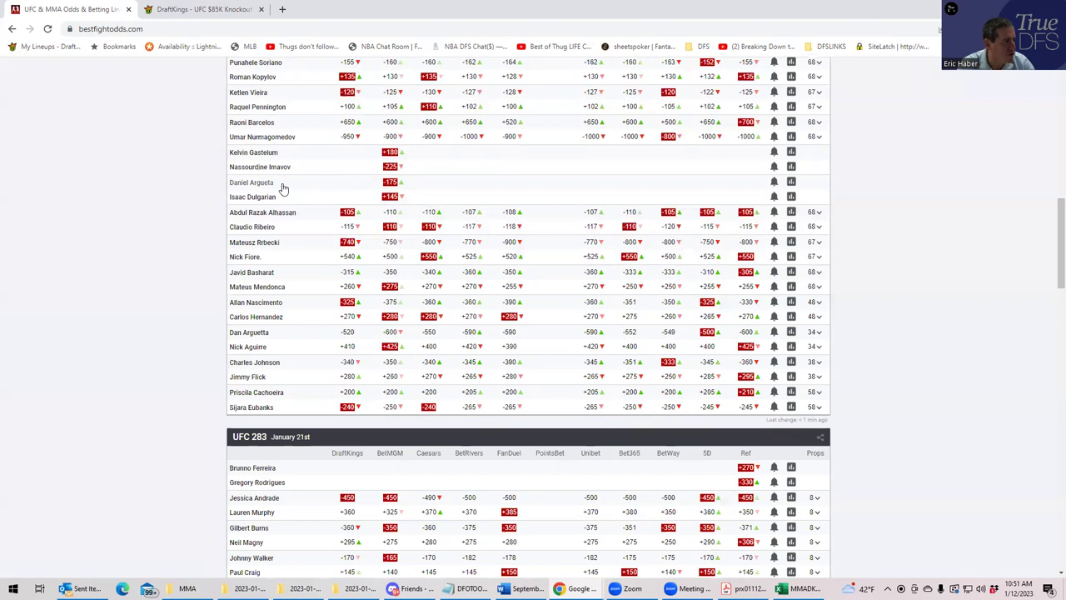
scroll(330, 166, "up", 2)
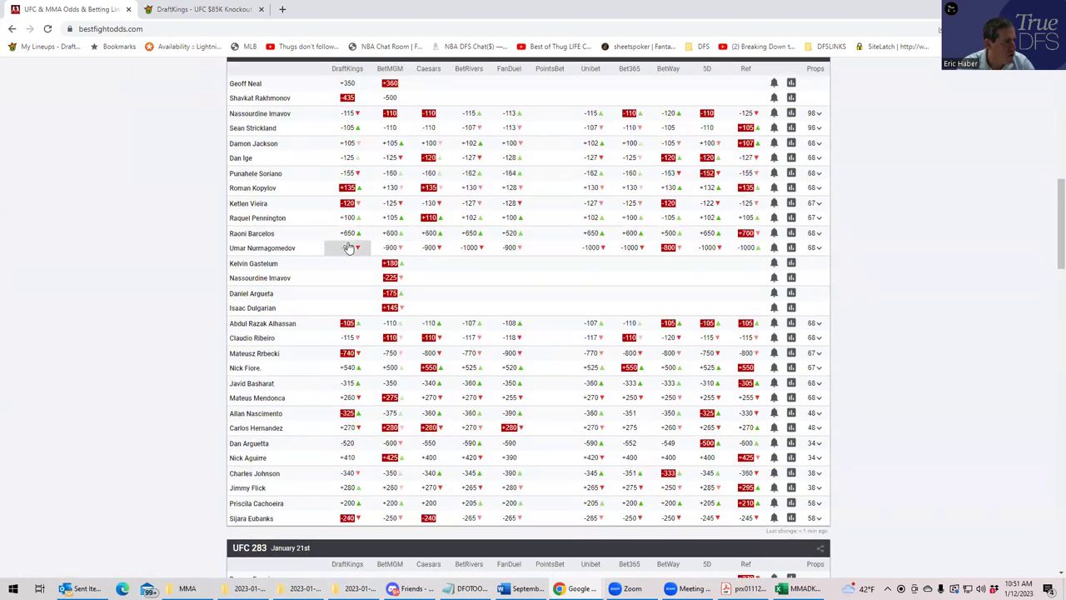
left_click(172, 12)
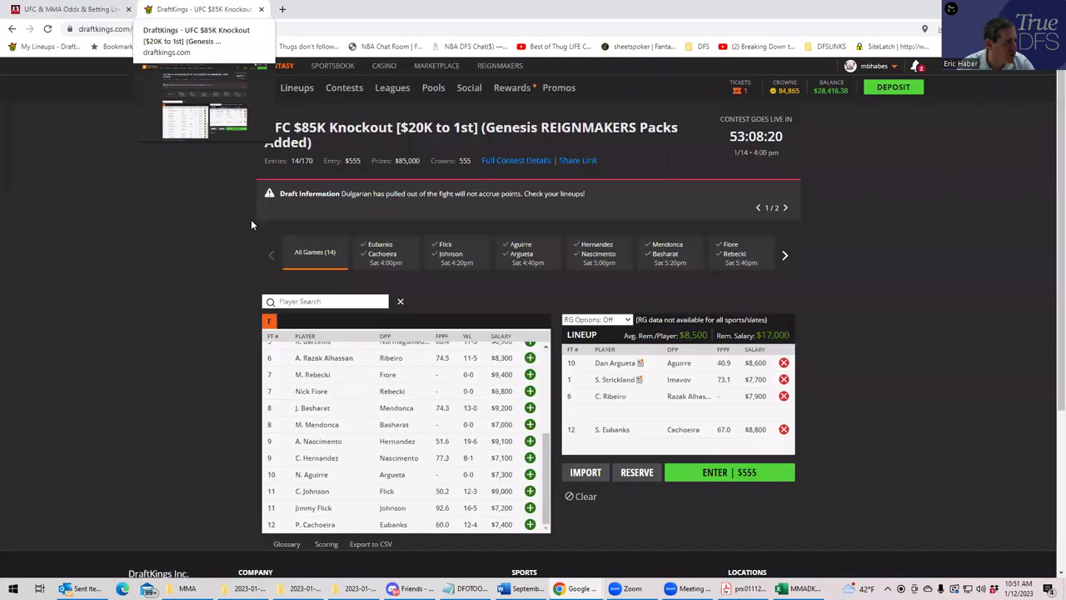
scroll(529, 429, "up", 2)
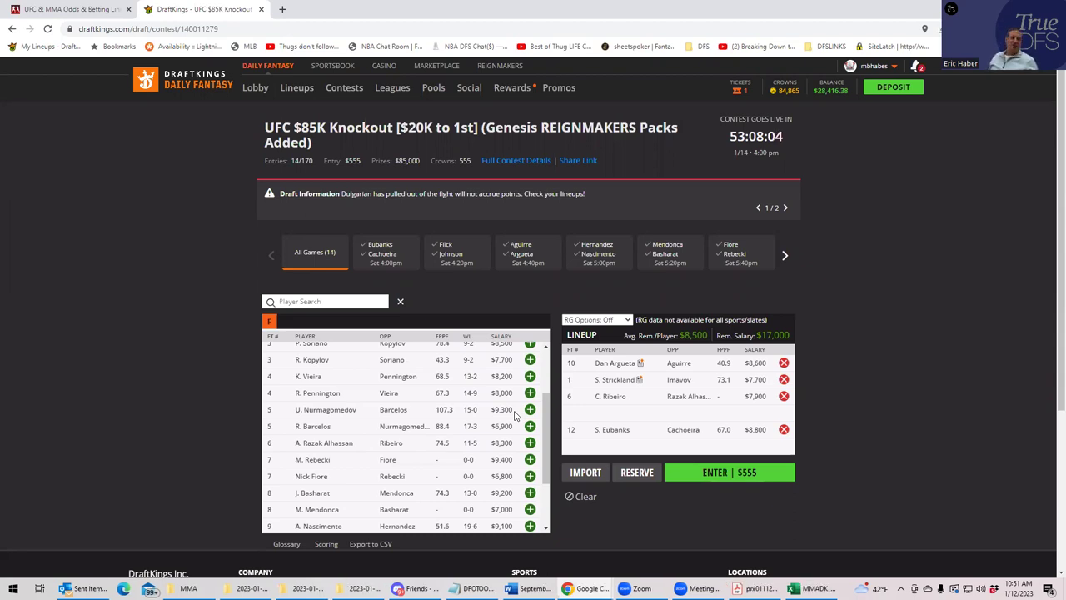
Expand the Barcelos vs Nurmagomedov props on BestFightOdds, examine the decision, submission and inside-distance lines, and collapse them
left_click(79, 9)
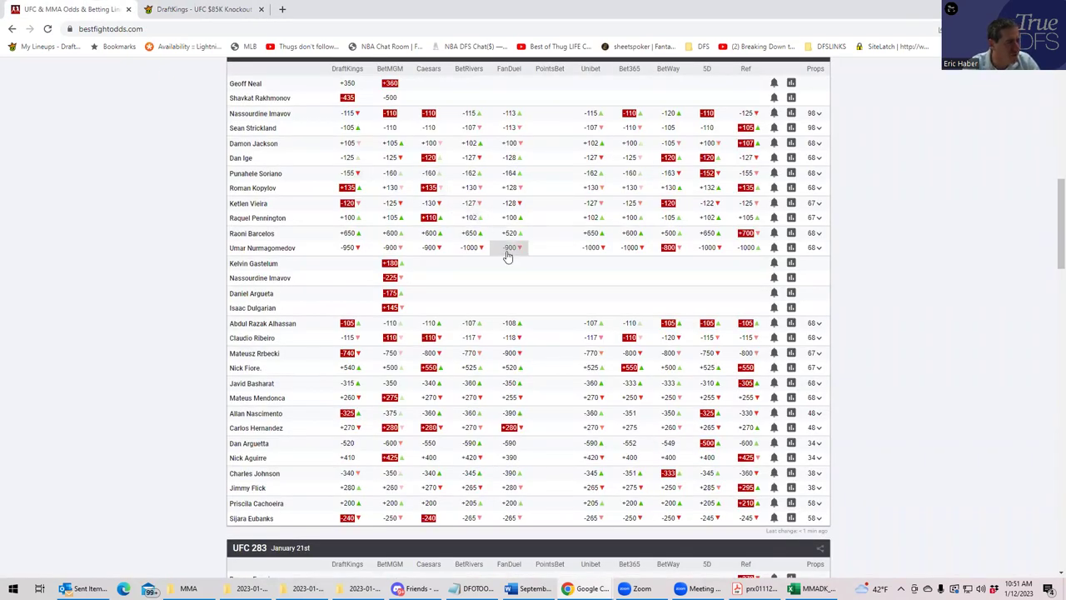
left_click(813, 248)
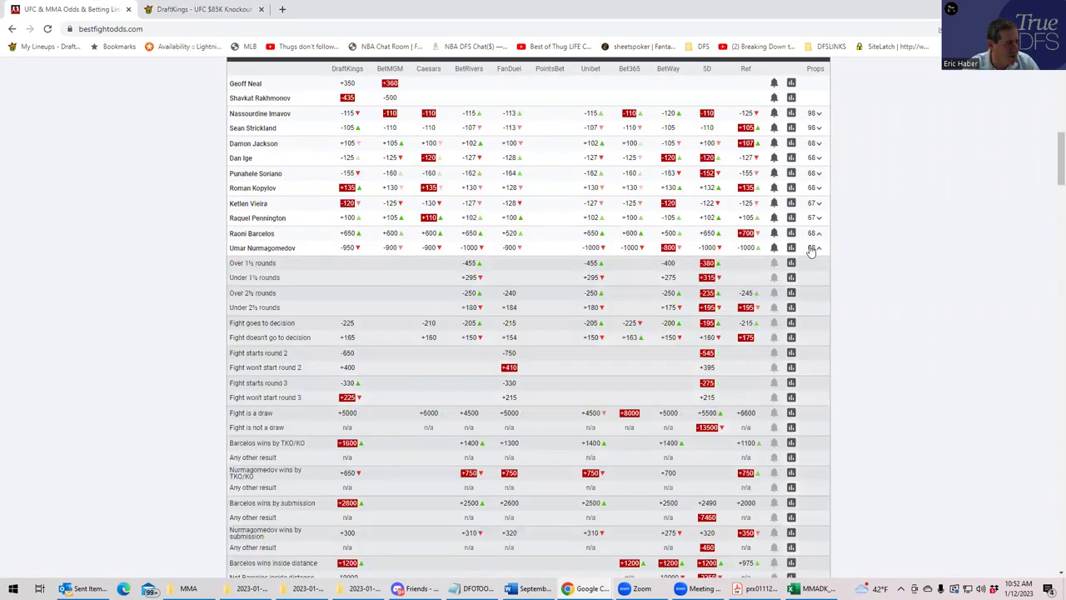
scroll(506, 337, "down", 2)
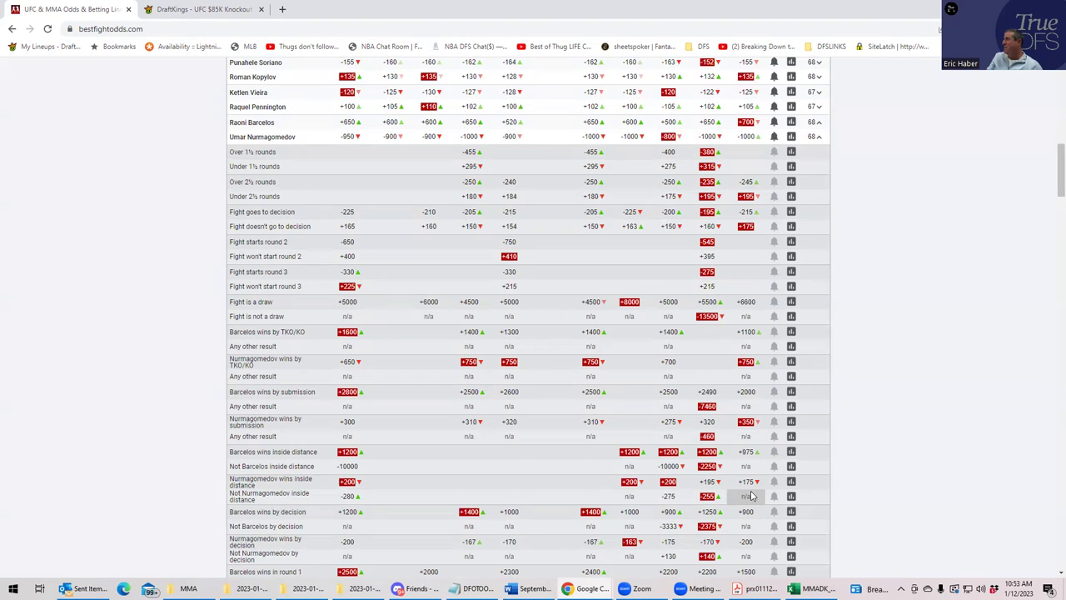
left_click(819, 138)
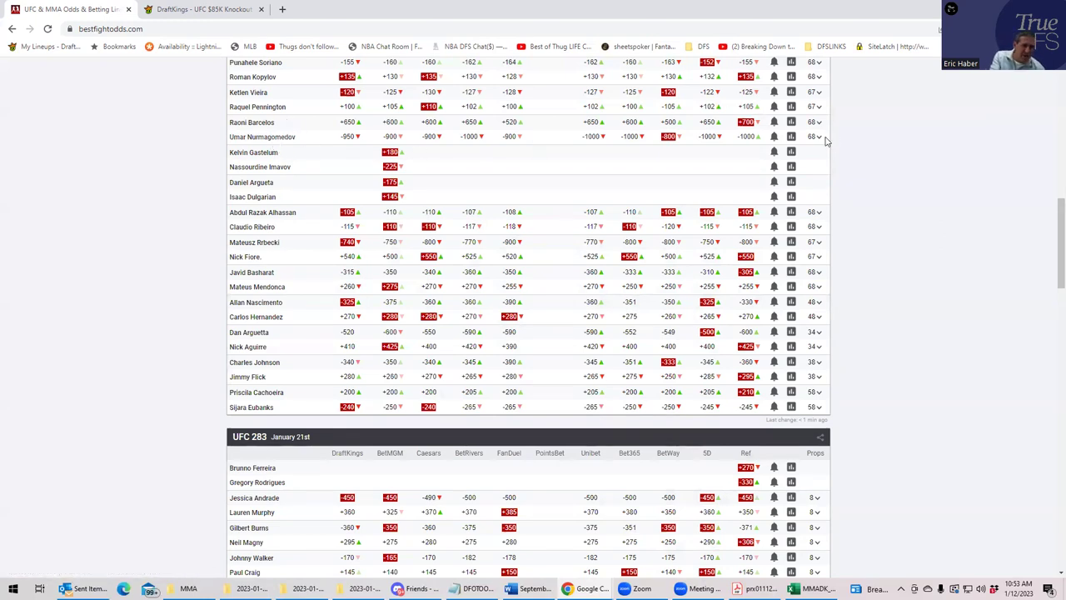
Check the K. Vieira and R. Pennington salaries on DraftKings, examine their decision and inside-distance props on BestFightOdds, and collapse them
scroll(925, 154, "up", 1)
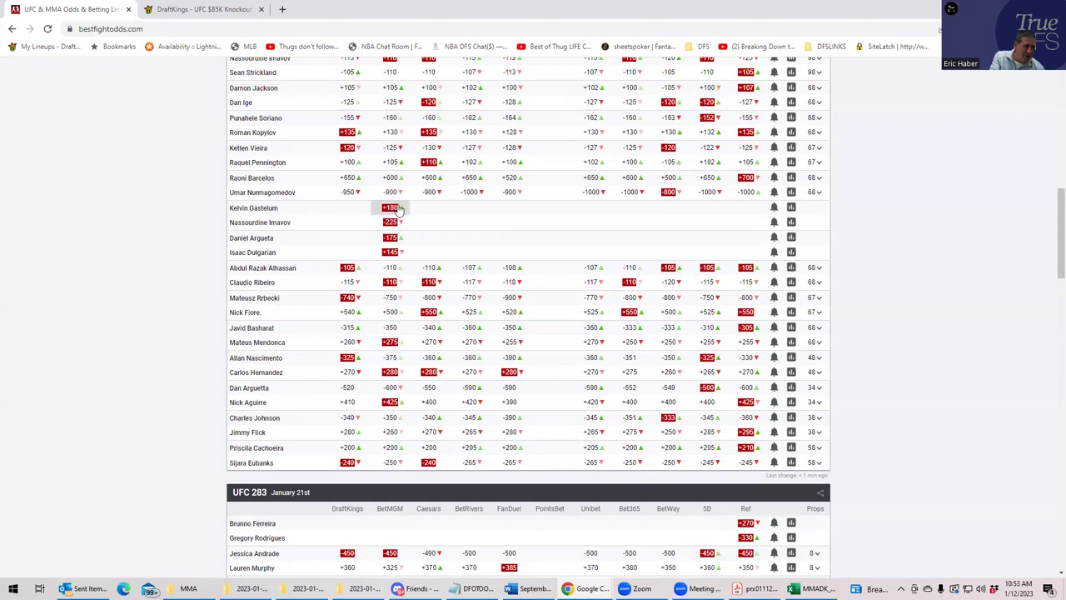
scroll(460, 194, "up", 1)
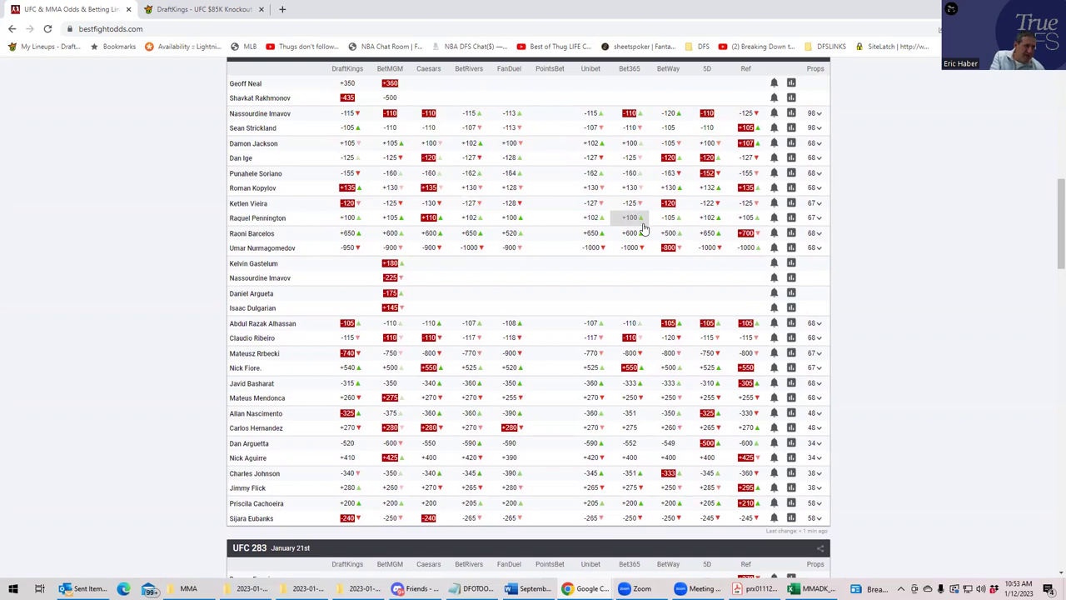
left_click(170, 11)
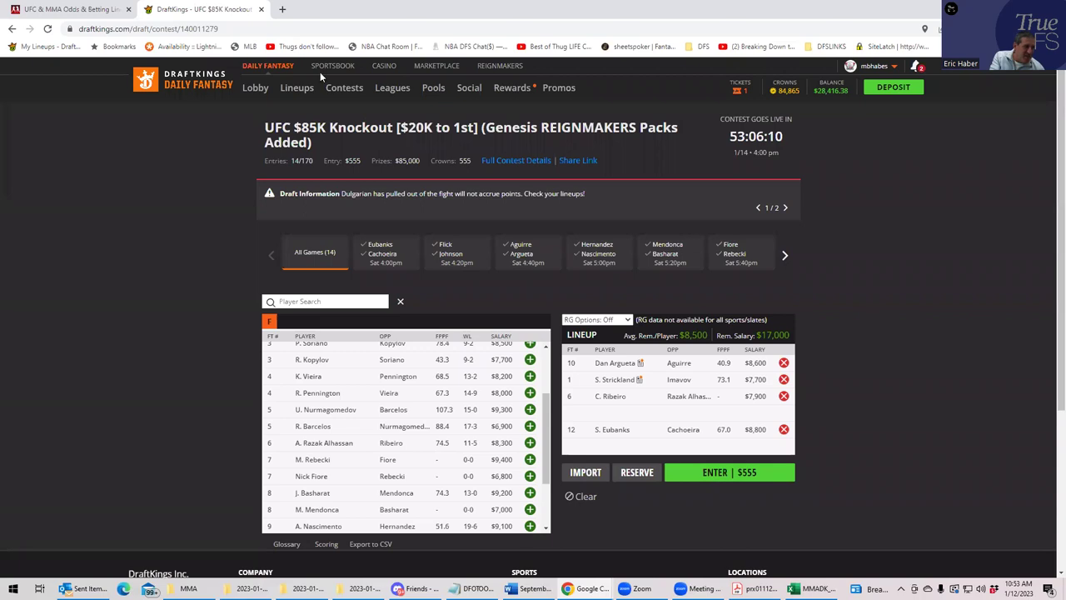
left_click(88, 9)
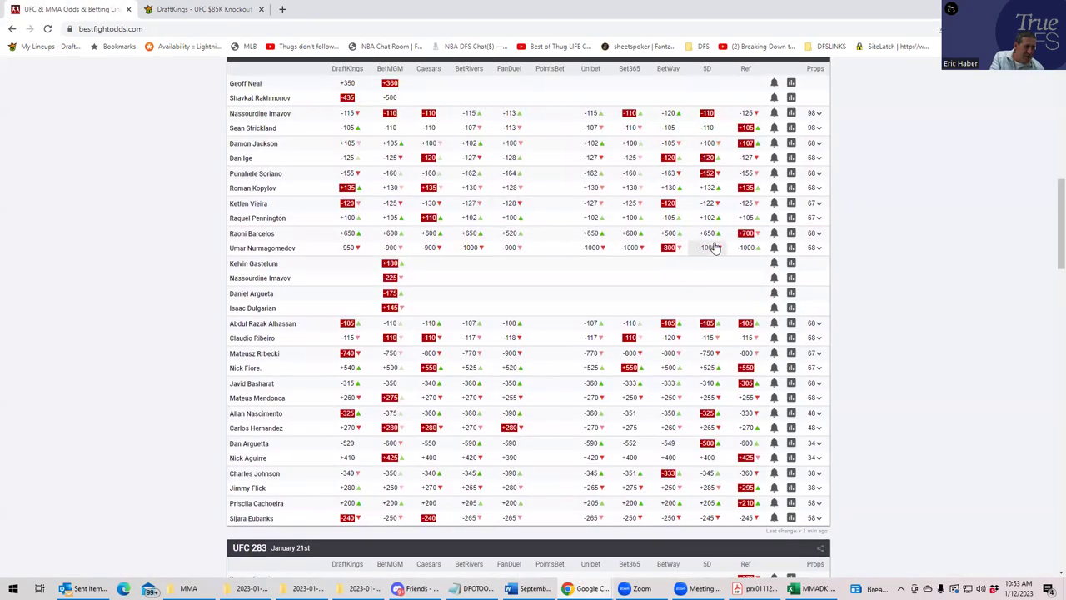
left_click(817, 219)
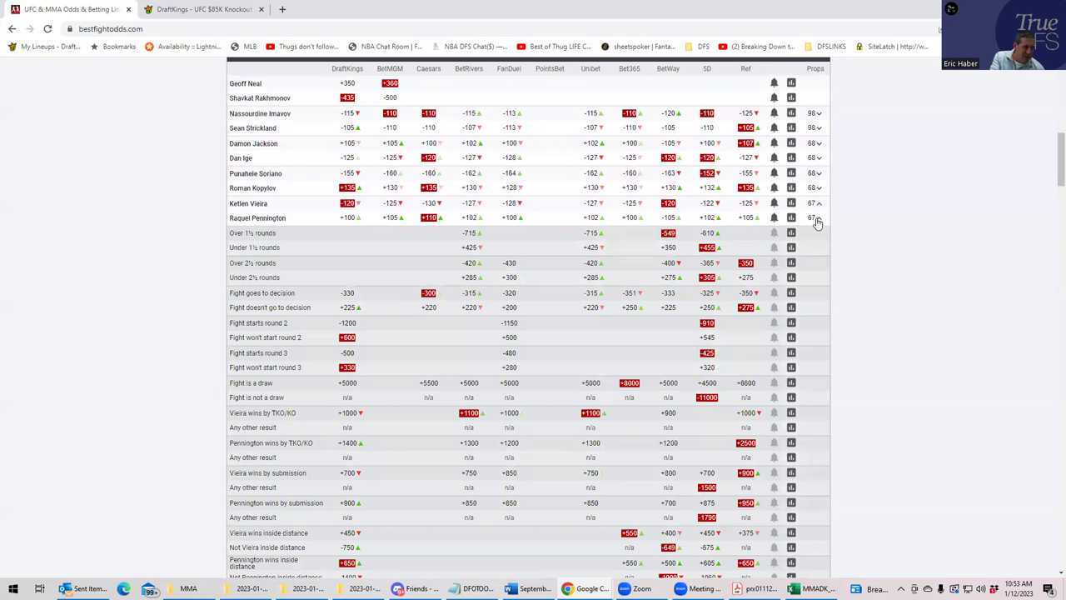
scroll(815, 224, "down", 2)
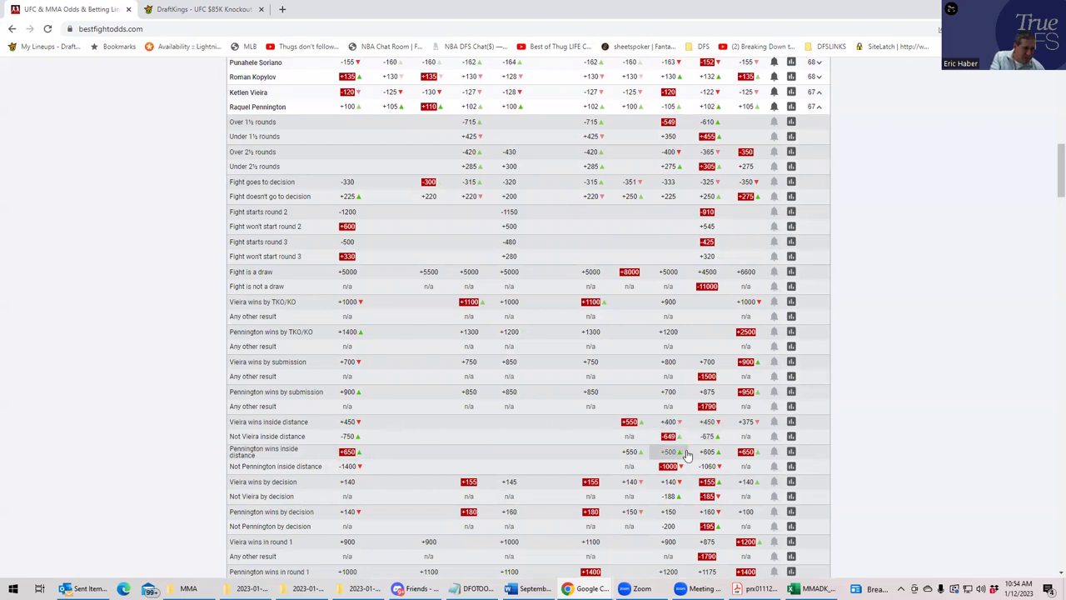
left_click(819, 111)
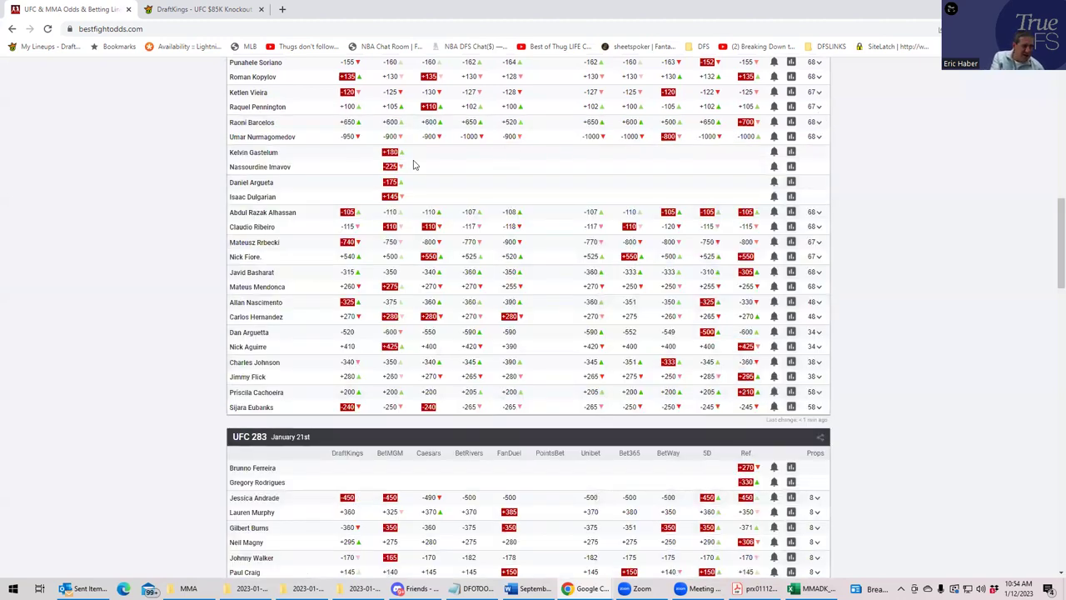
Check the P. Soriano and R. Kopylov salaries on DraftKings, examine their rounds and finish props on BestFightOdds, and collapse them
scroll(793, 183, "up", 2)
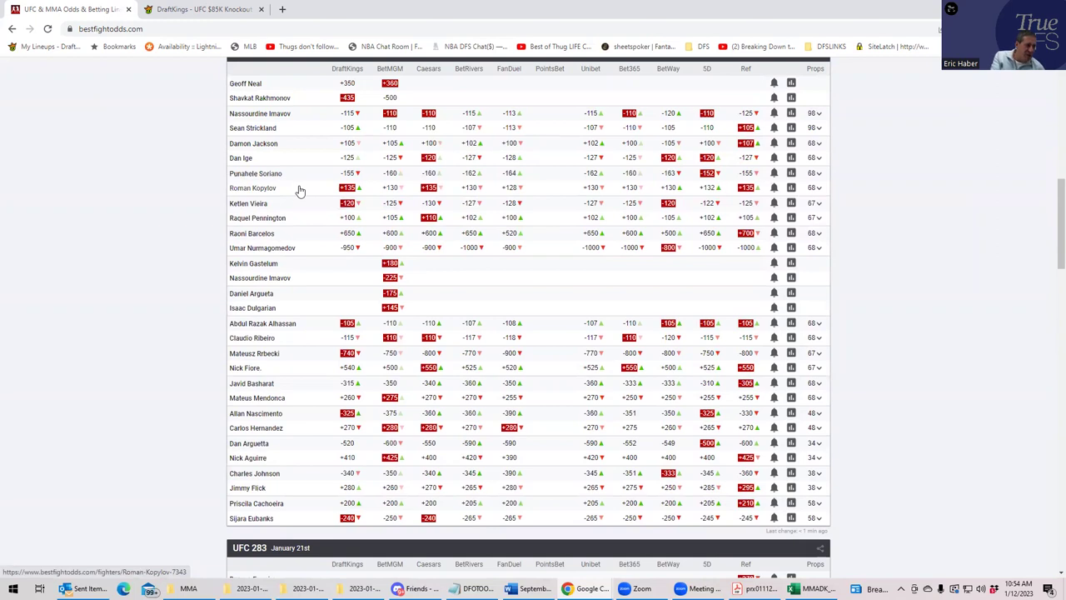
left_click(200, 10)
scroll(429, 414, "up", 1)
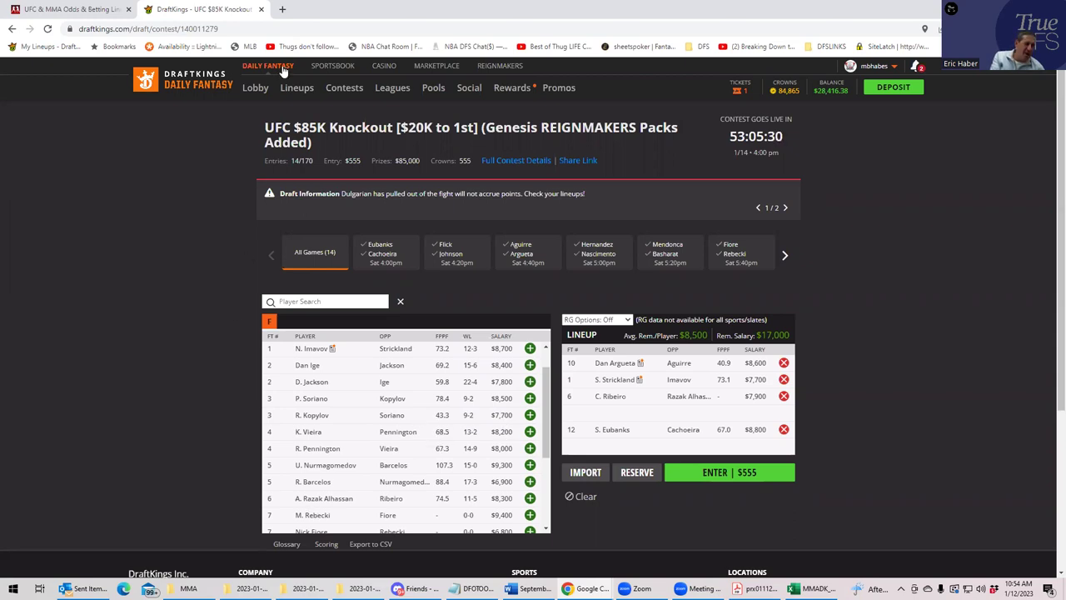
left_click(102, 11)
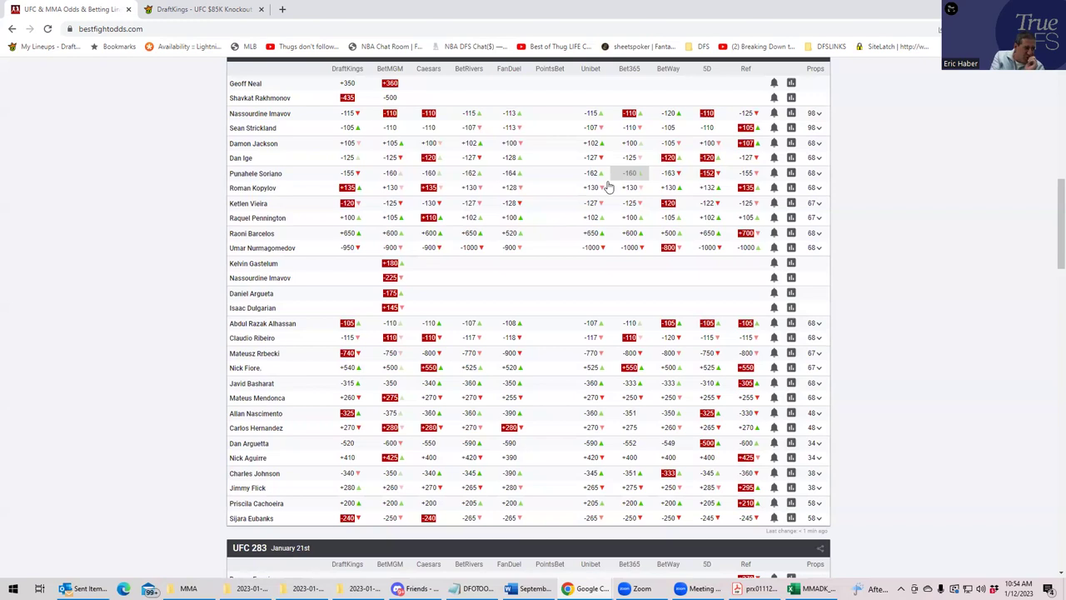
left_click(818, 175)
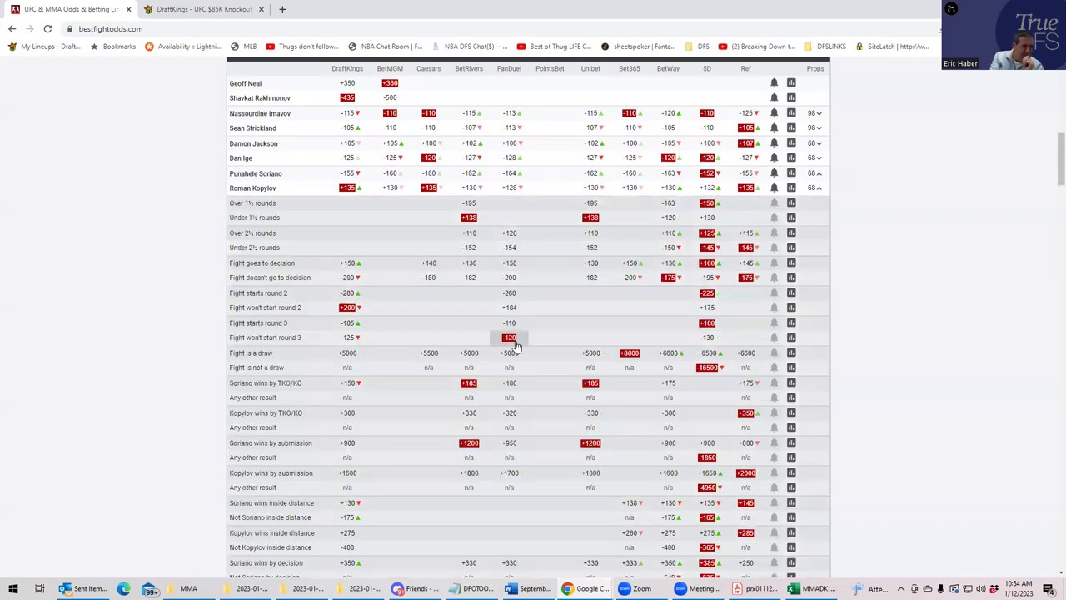
scroll(406, 448, "down", 1)
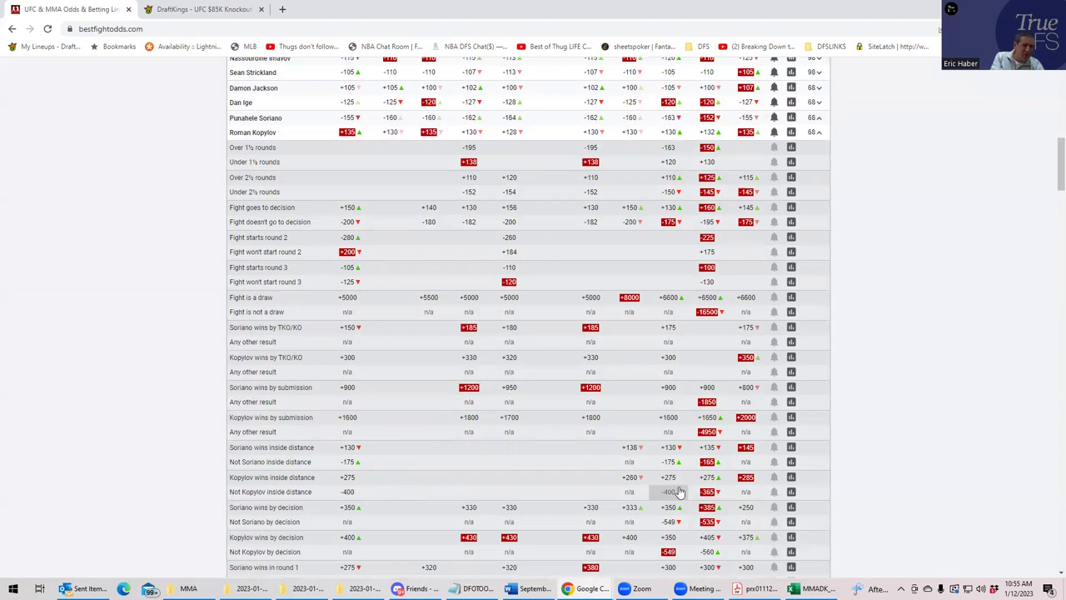
left_click(819, 133)
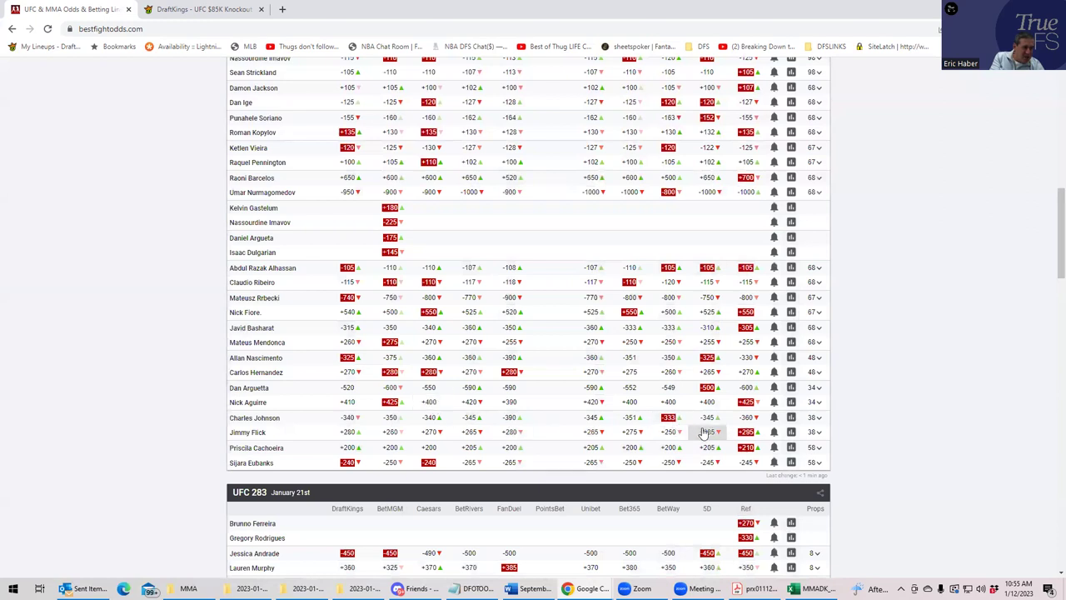
Expand the Cachoeira vs Eubanks props, examine the submission and inside-distance lines, collapse them, and return to the UFC Fight Night 218 odds
left_click(819, 449)
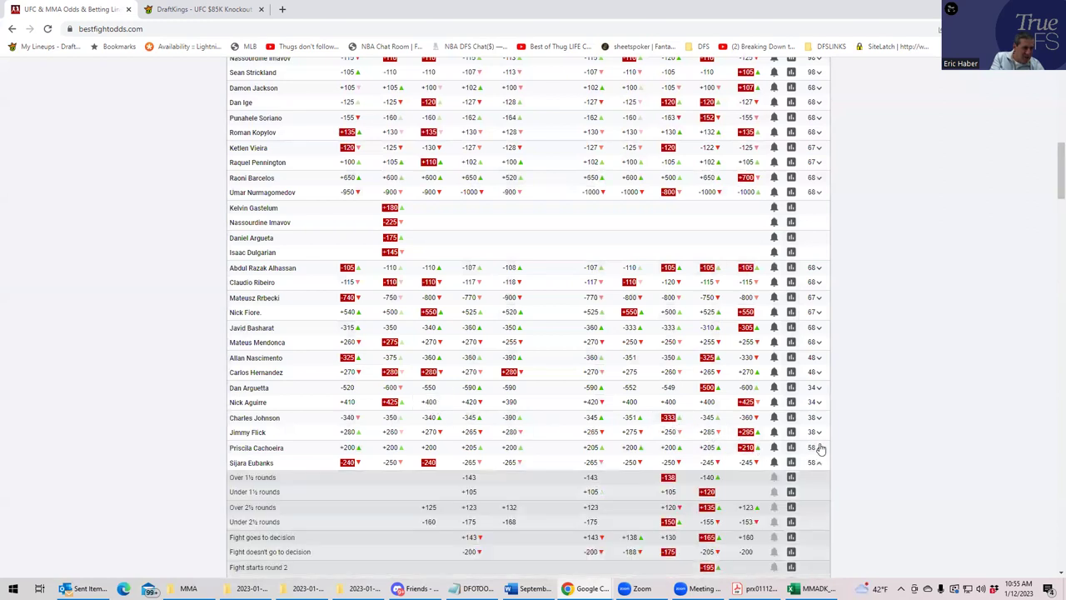
scroll(821, 450, "down", 5)
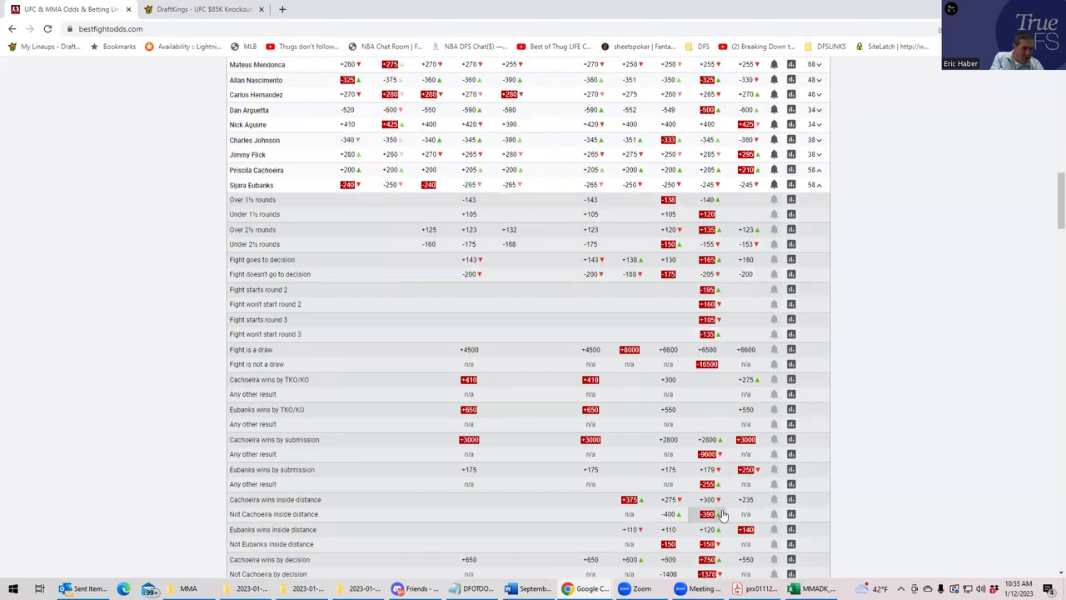
left_click(817, 185)
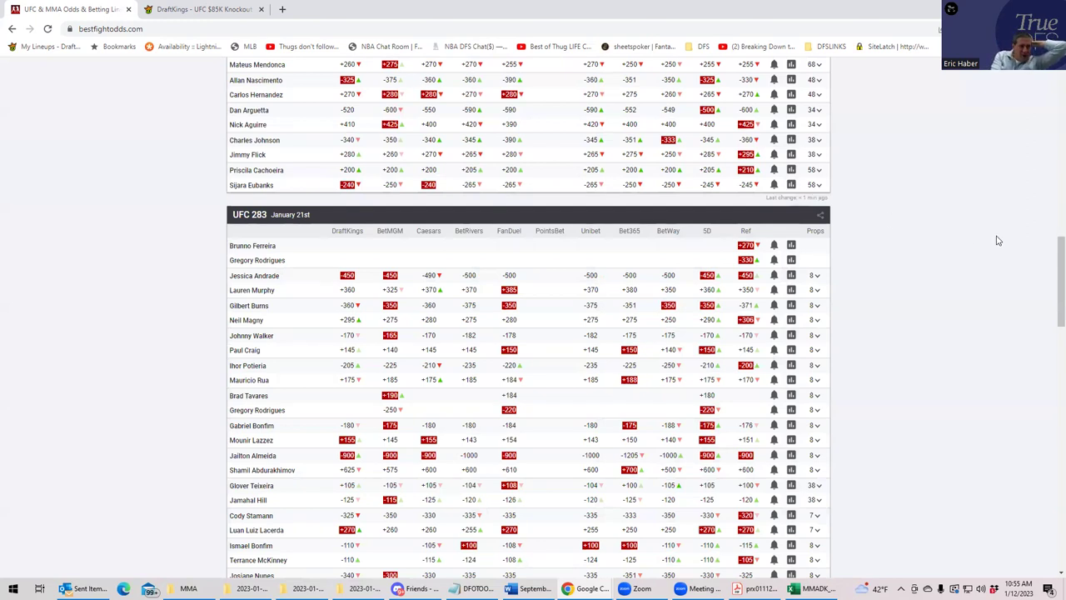
scroll(958, 283, "up", 2)
scroll(966, 254, "up", 2)
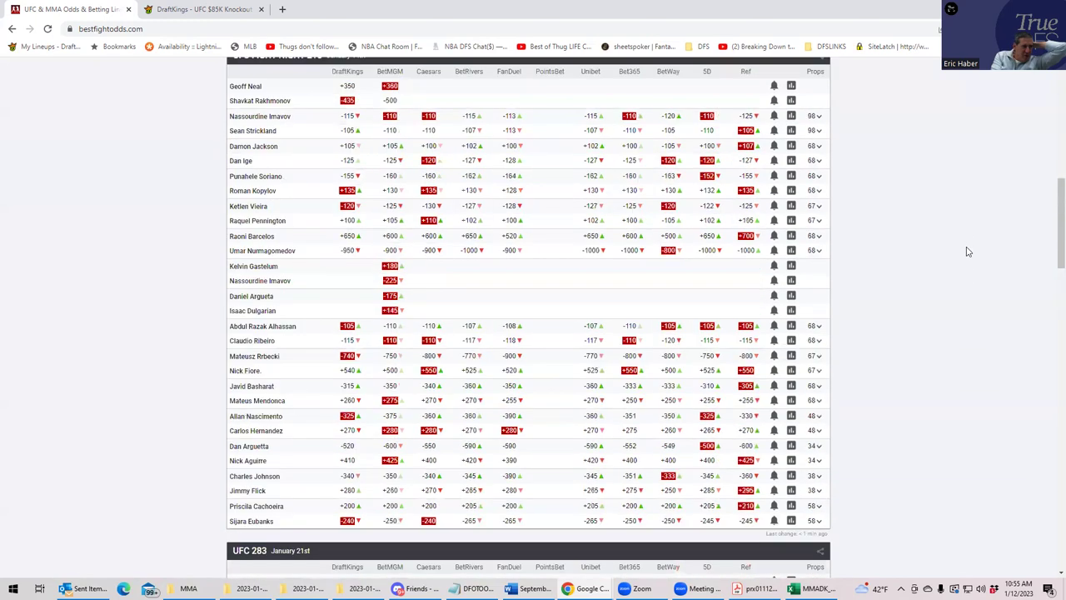
Check the Dan Ige and D. Jackson salaries on DraftKings, examine their decision and finish props on BestFightOdds, and collapse them
scroll(967, 254, "up", 2)
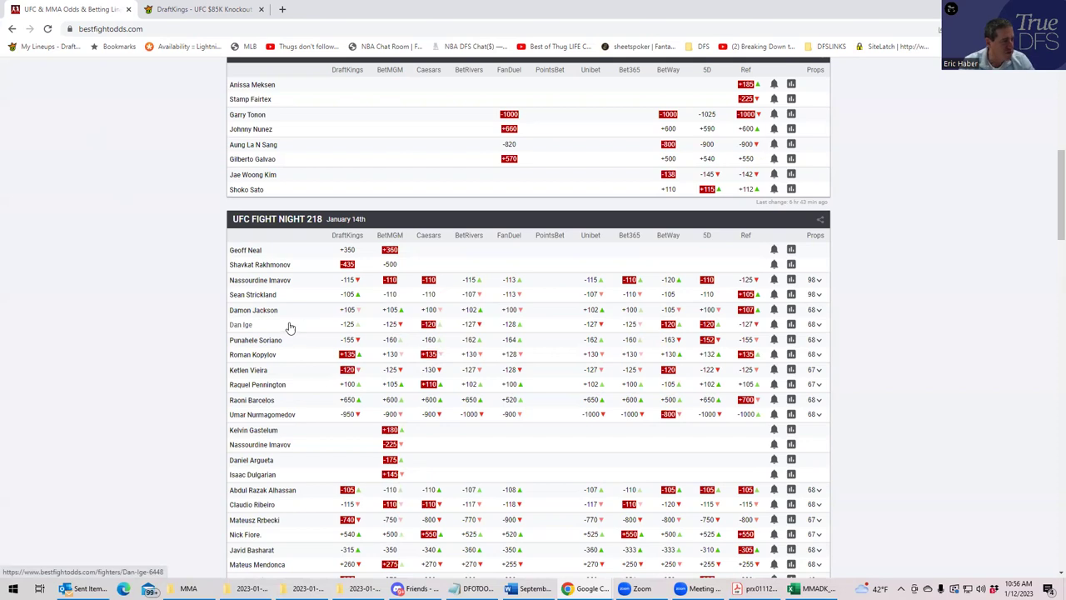
left_click(195, 12)
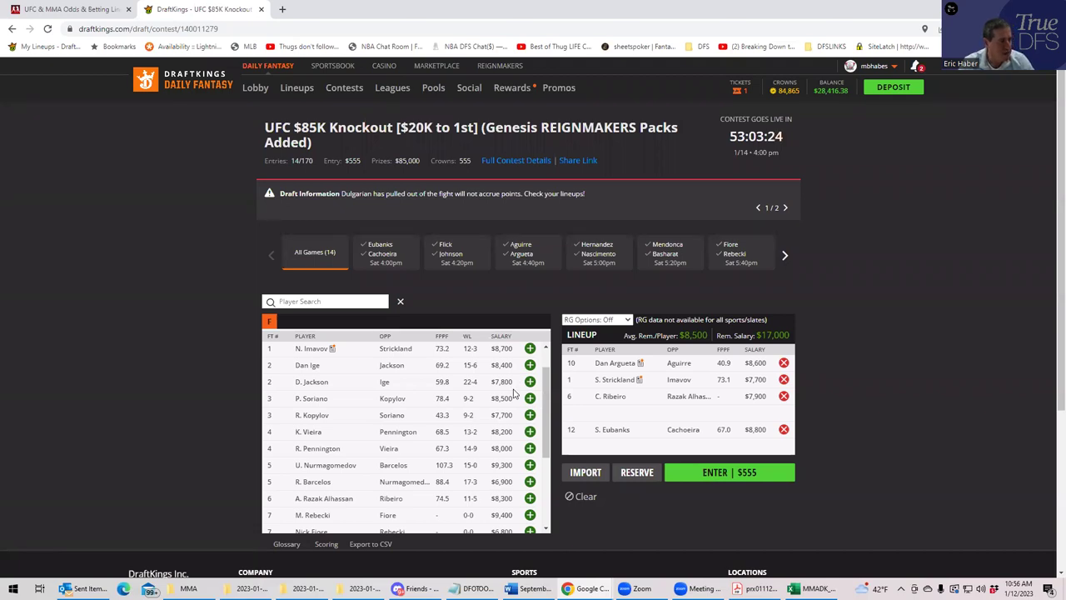
left_click(83, 16)
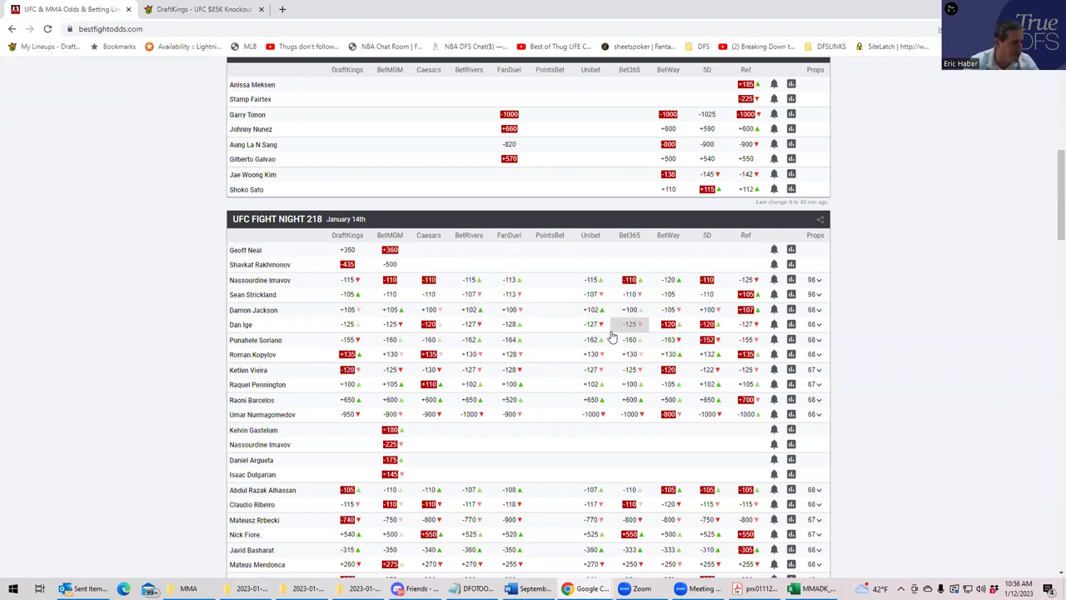
left_click(816, 325)
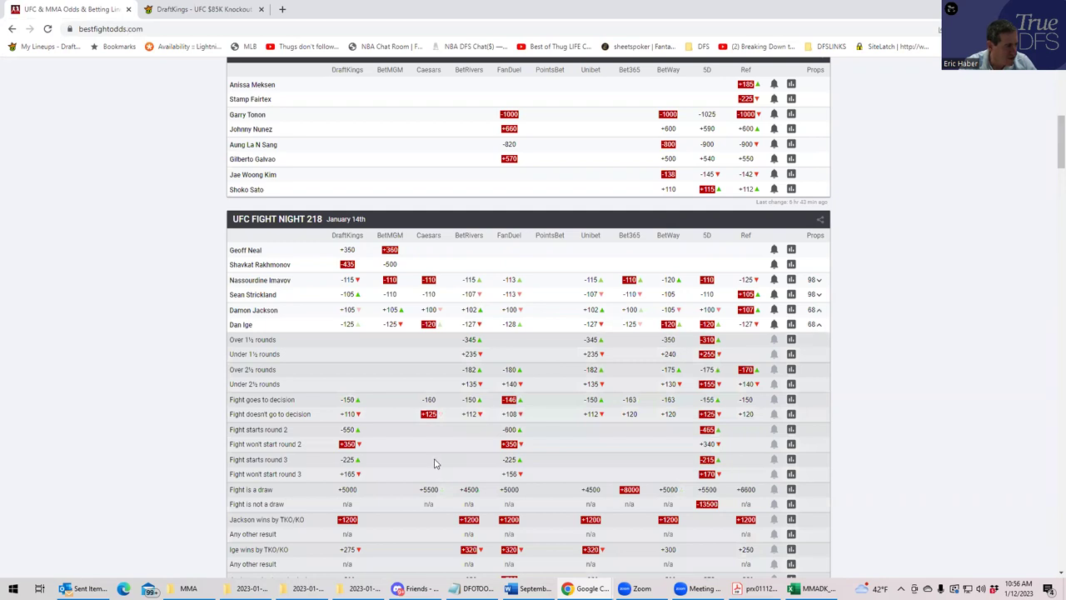
scroll(433, 463, "down", 2)
scroll(434, 463, "down", 1)
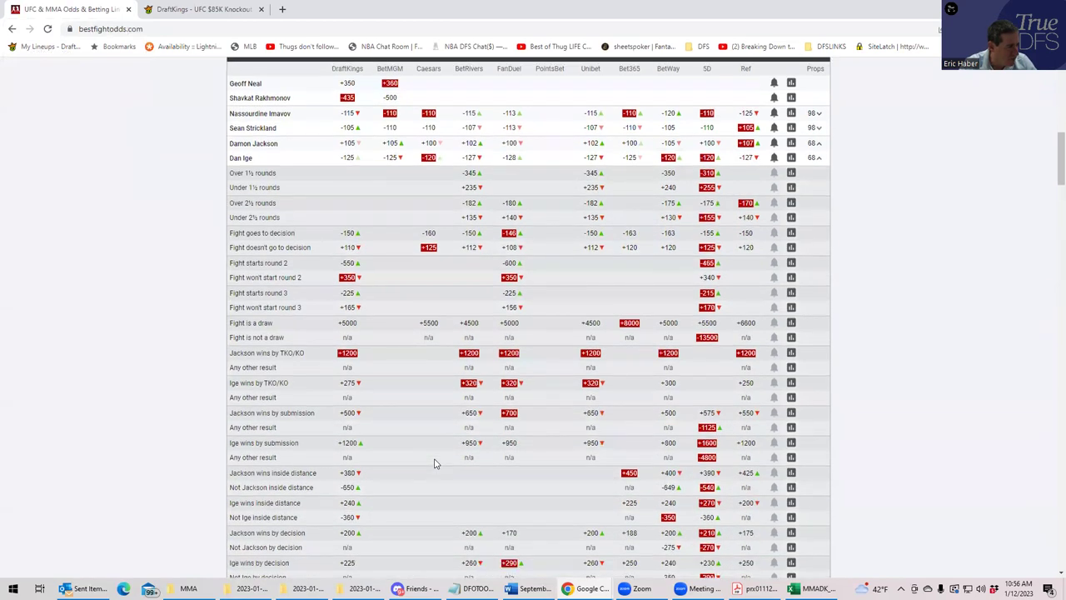
scroll(434, 463, "down", 1)
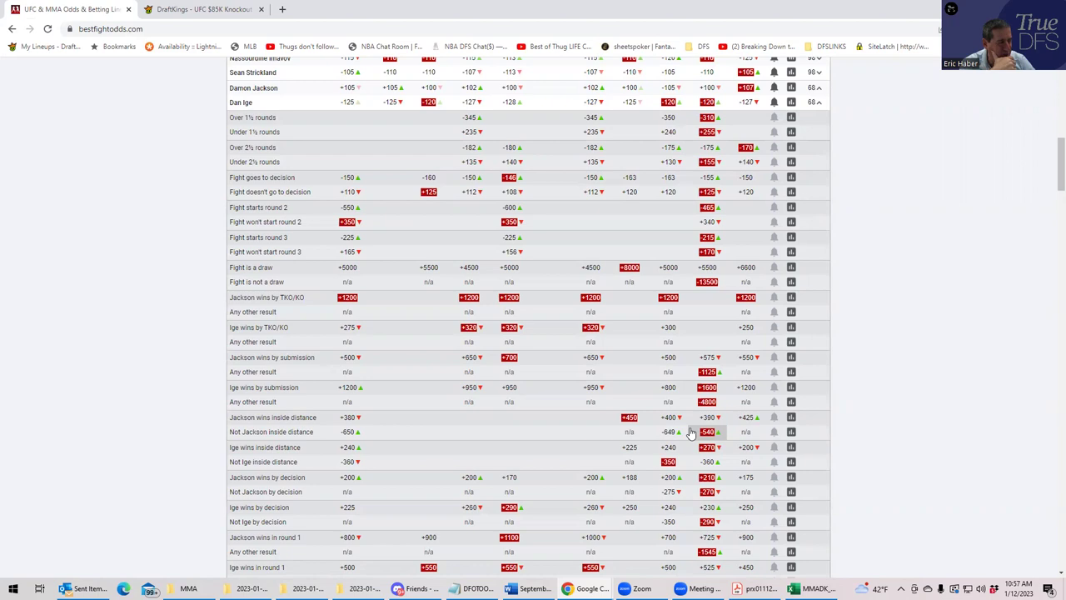
left_click(818, 102)
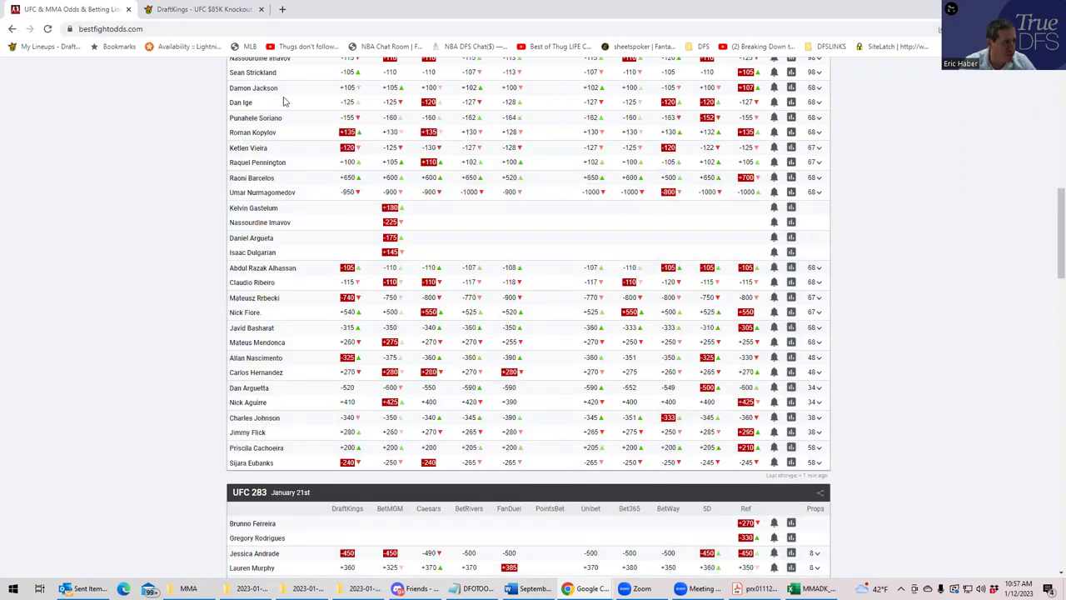
Reopen the Jackson–Ige props and re-examine the inside-distance, decision and round-by-round win lines
left_click(818, 102)
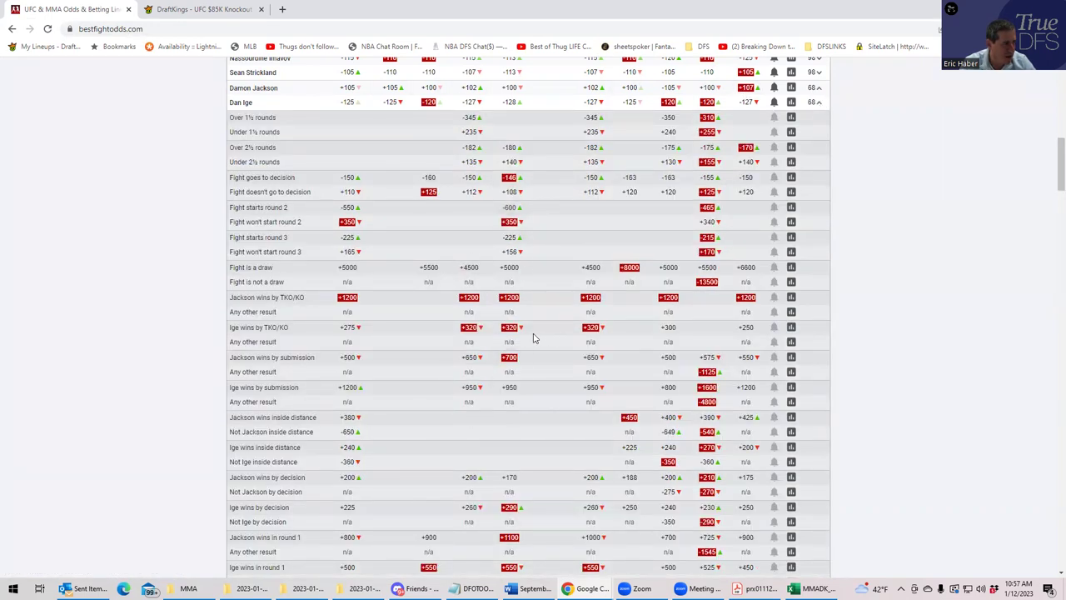
scroll(535, 339, "down", 1)
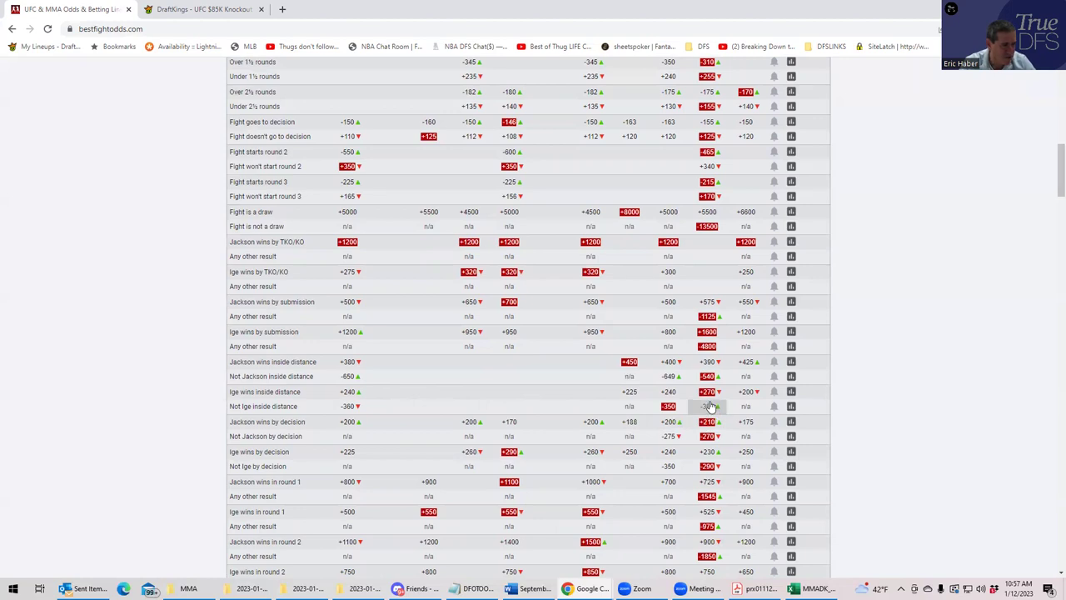
scroll(937, 171, "up", 1)
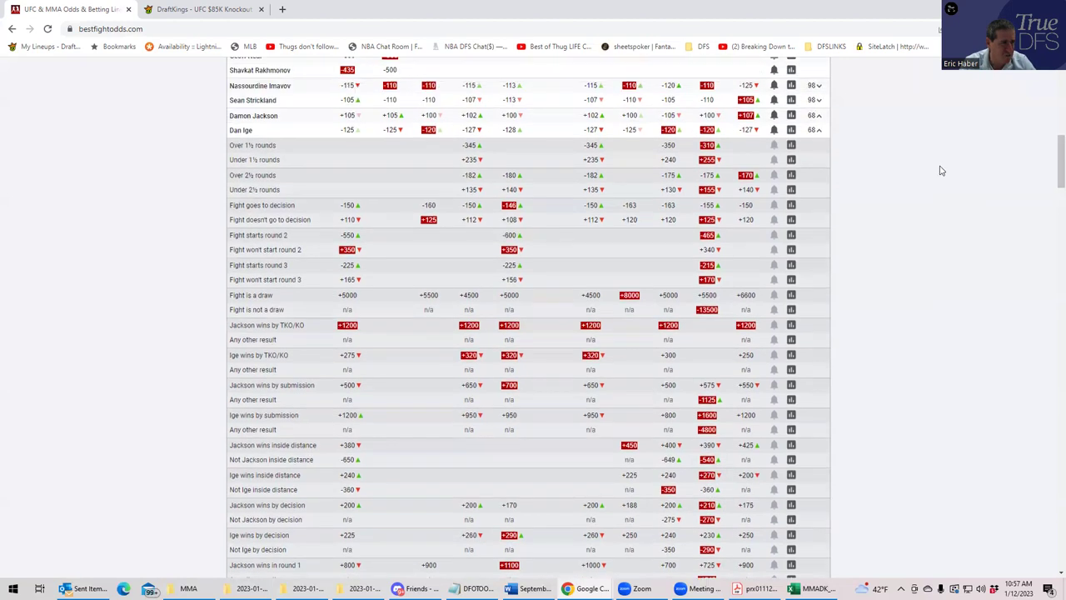
Collapse the Damon Jackson vs Dan Ige props on BestFightOdds
scroll(942, 171, "up", 1)
left_click(814, 159)
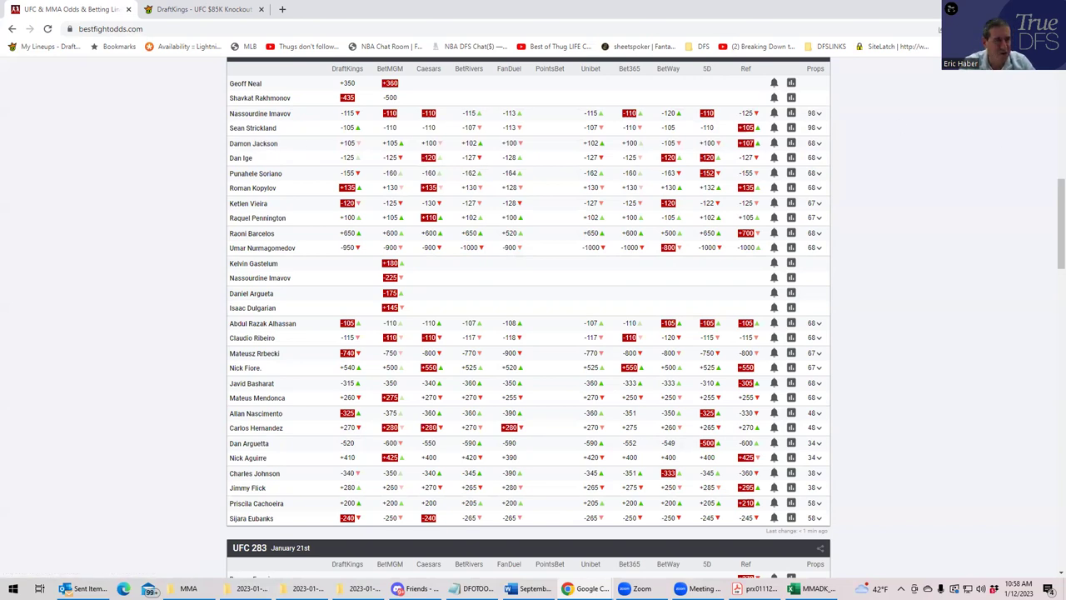
Shrink the browser window, open the SaberSim site in a new tab and log in to the account
double_click(842, 14)
left_click(1006, 38)
left_click(908, 55)
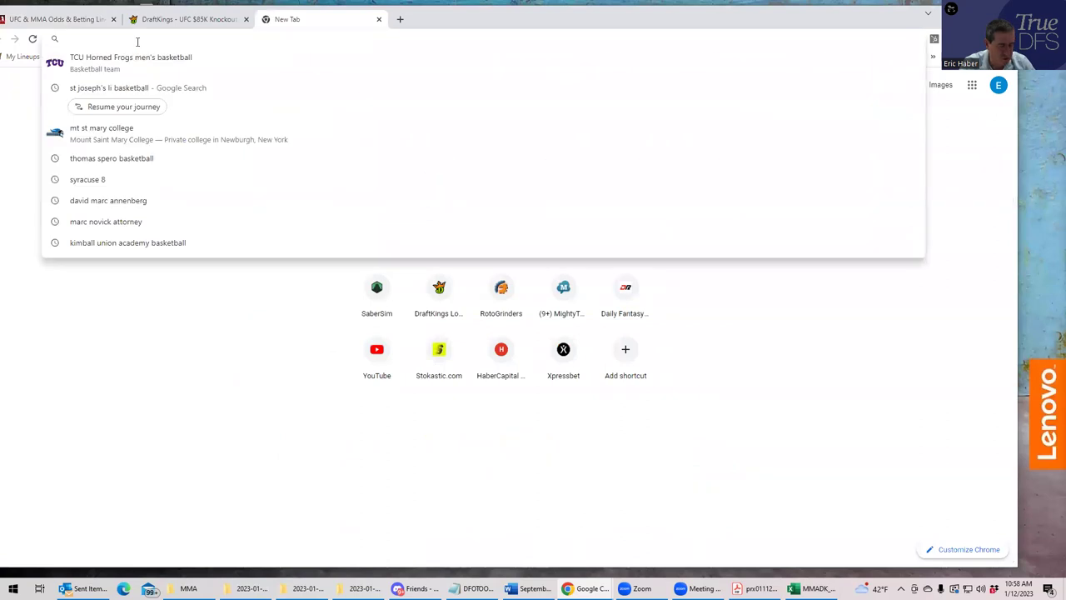
type("sa")
left_click(200, 64)
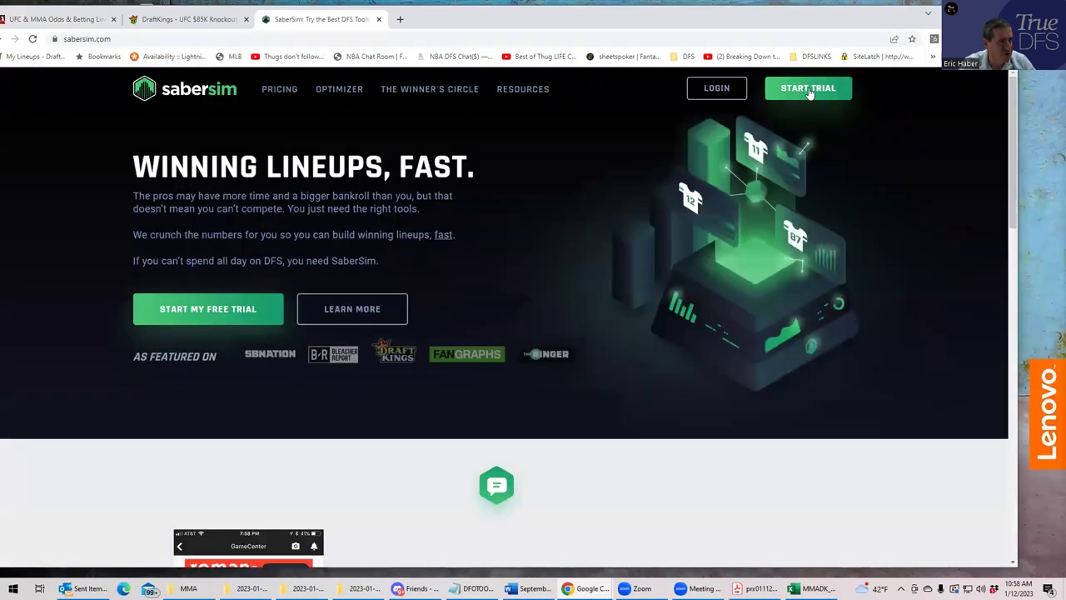
left_click(716, 88)
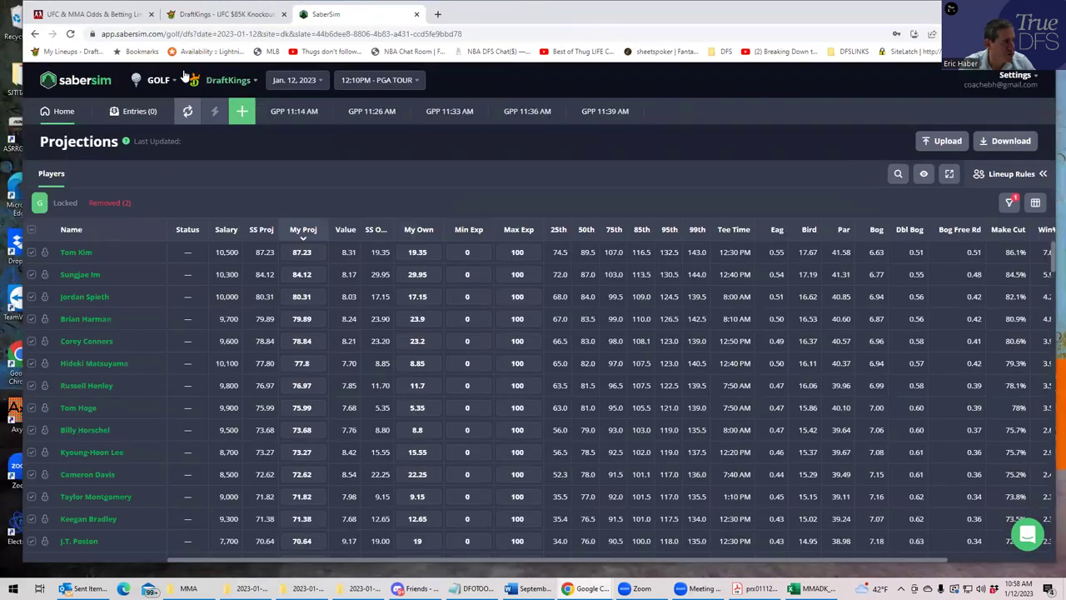
Switch the SaberSim projections to the MMA slate and shift the browser window to show the whole page
left_click(157, 80)
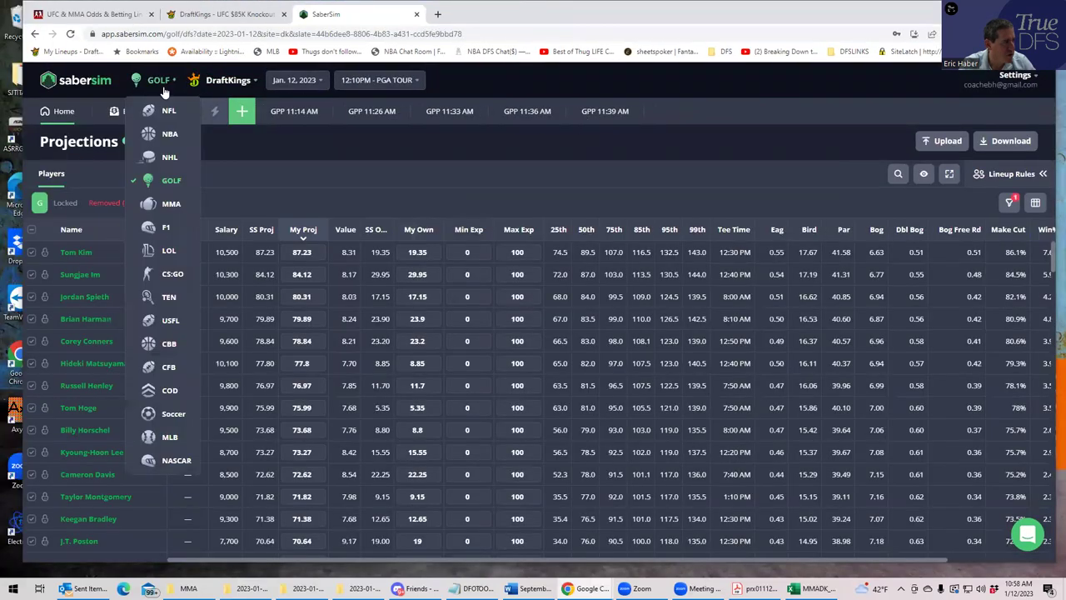
left_click(172, 204)
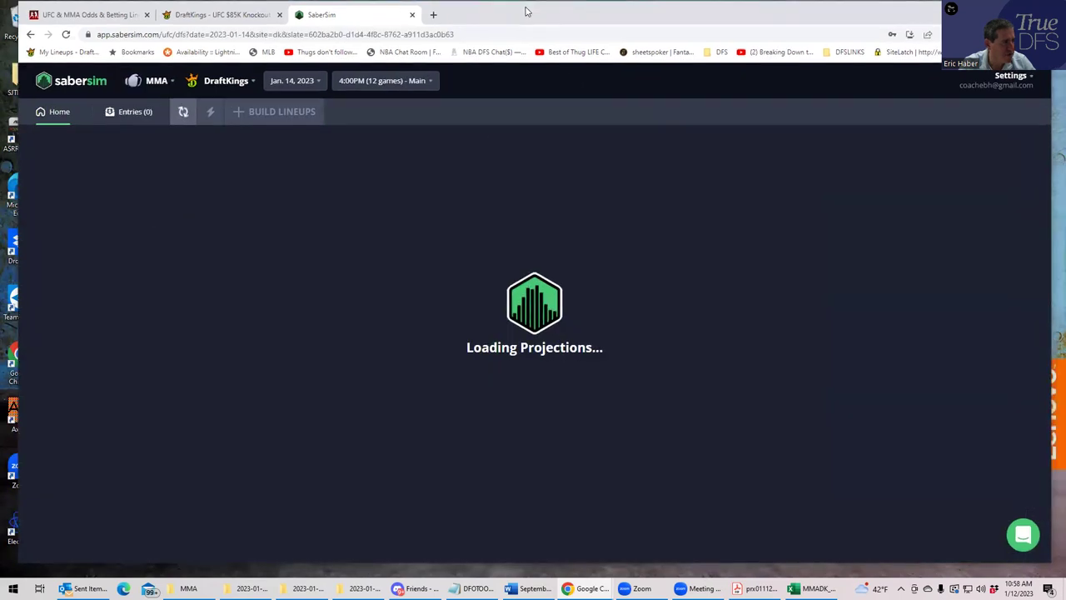
left_click_drag(526, 11, 502, 14)
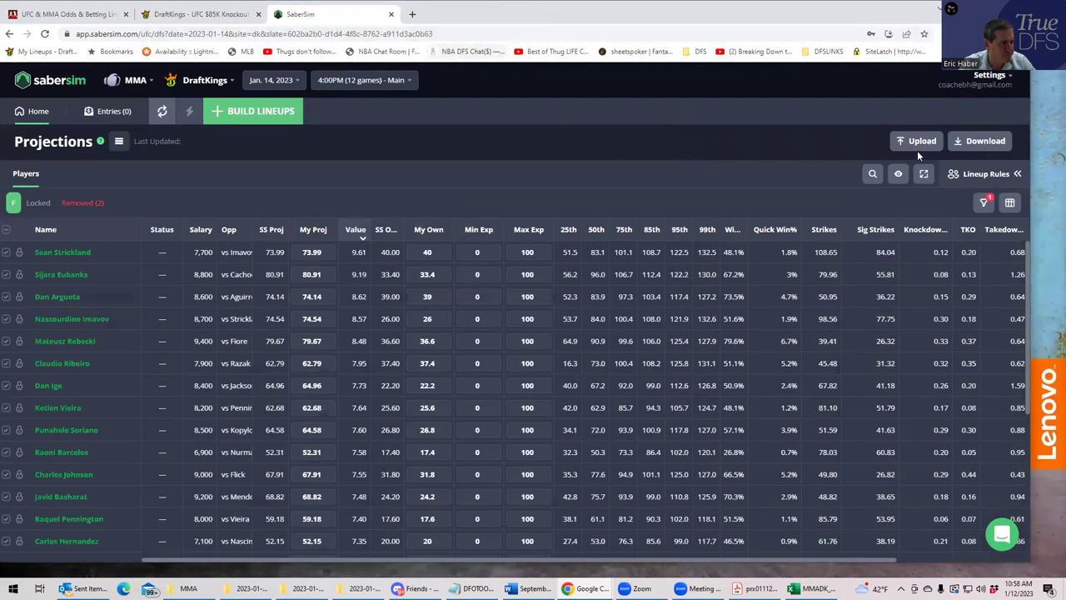
Upload the MMADK_Sim file from the DFSSheets KrugMMA folder as custom projections and ownership, excluding unlisted players, and save it
left_click(917, 143)
left_click(661, 146)
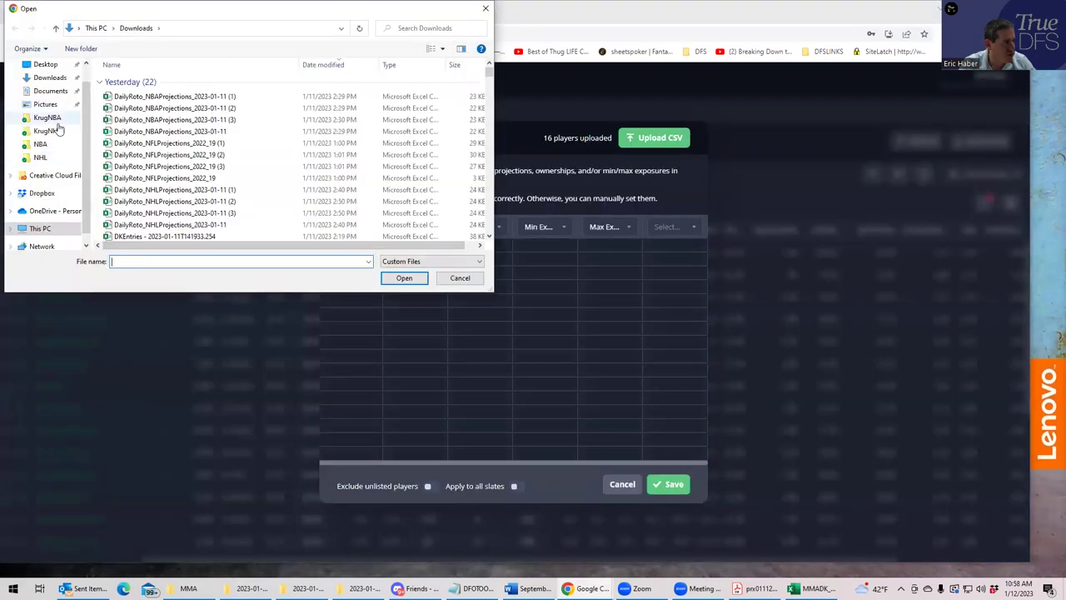
left_click(50, 118)
left_click(192, 28)
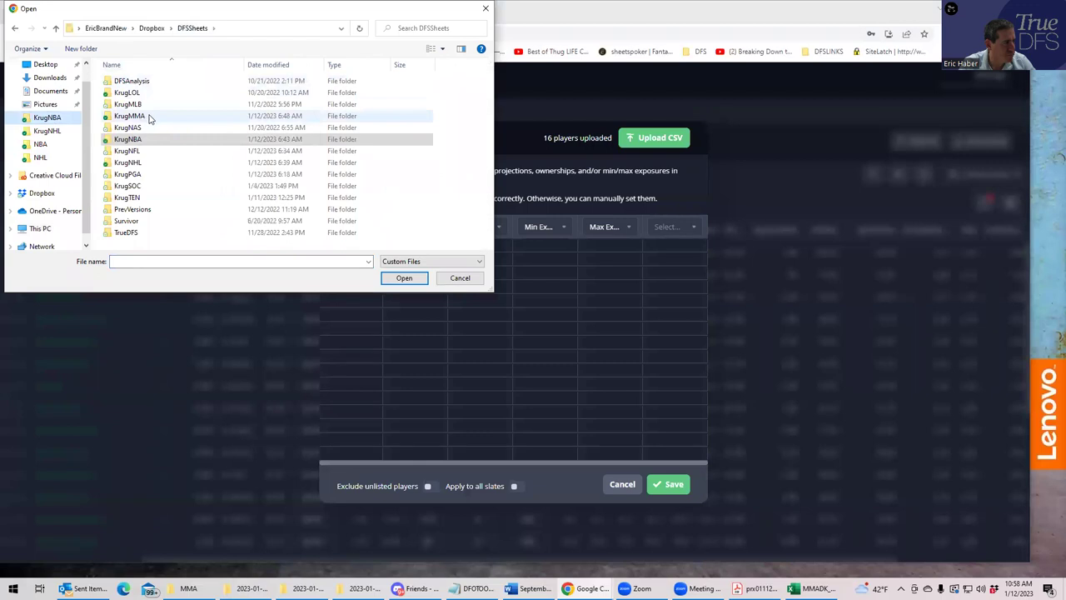
double_click(150, 119)
left_click(146, 94)
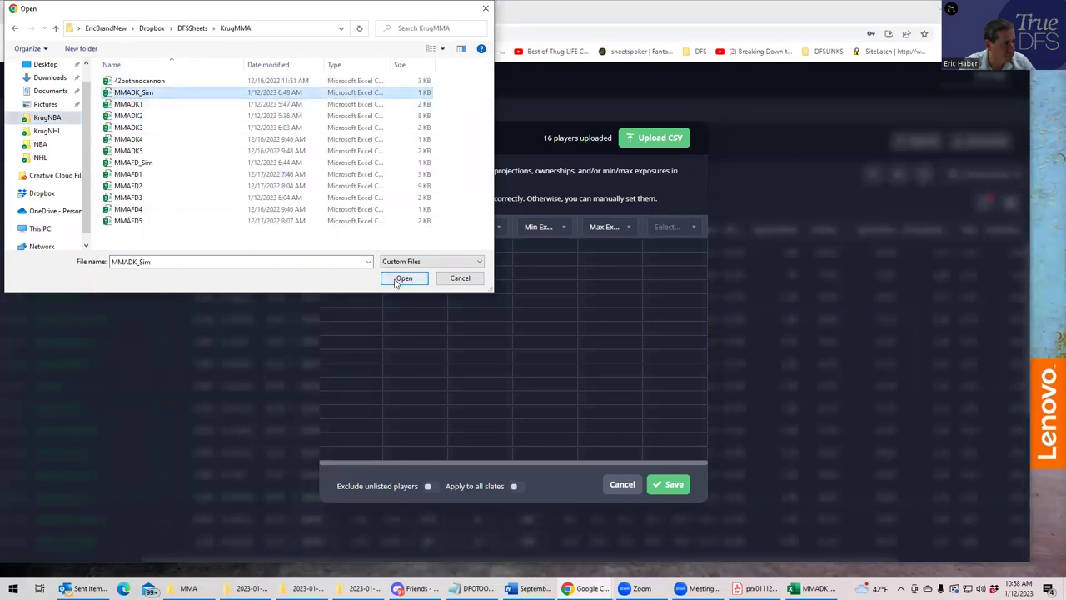
left_click(402, 278)
left_click(431, 489)
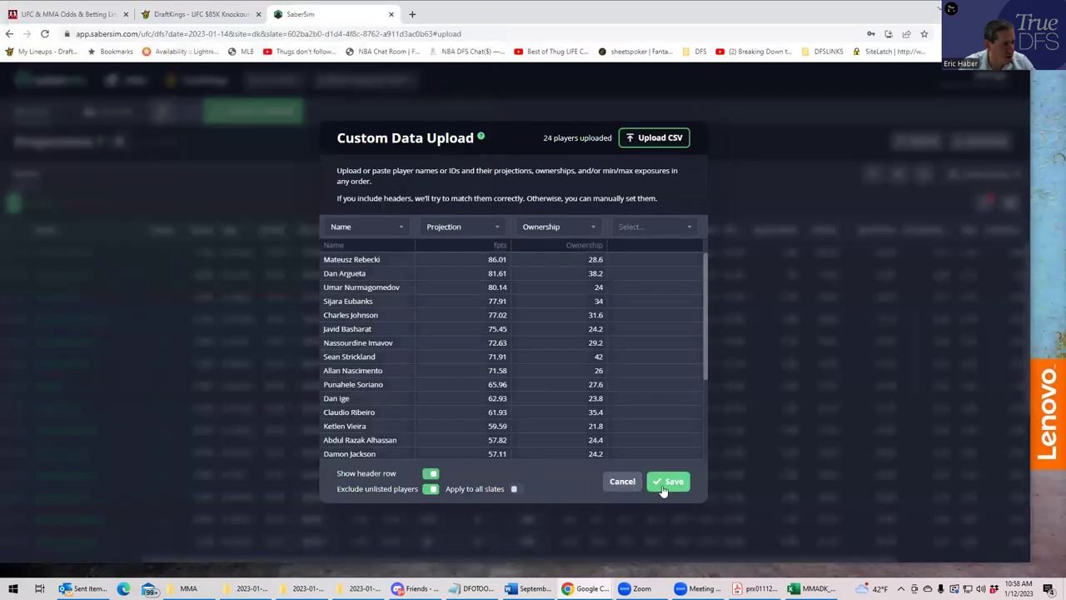
left_click(668, 482)
Start a new GPP lineup build with 150 lineups and a 150-max entry limit
left_click(242, 113)
left_click(353, 305)
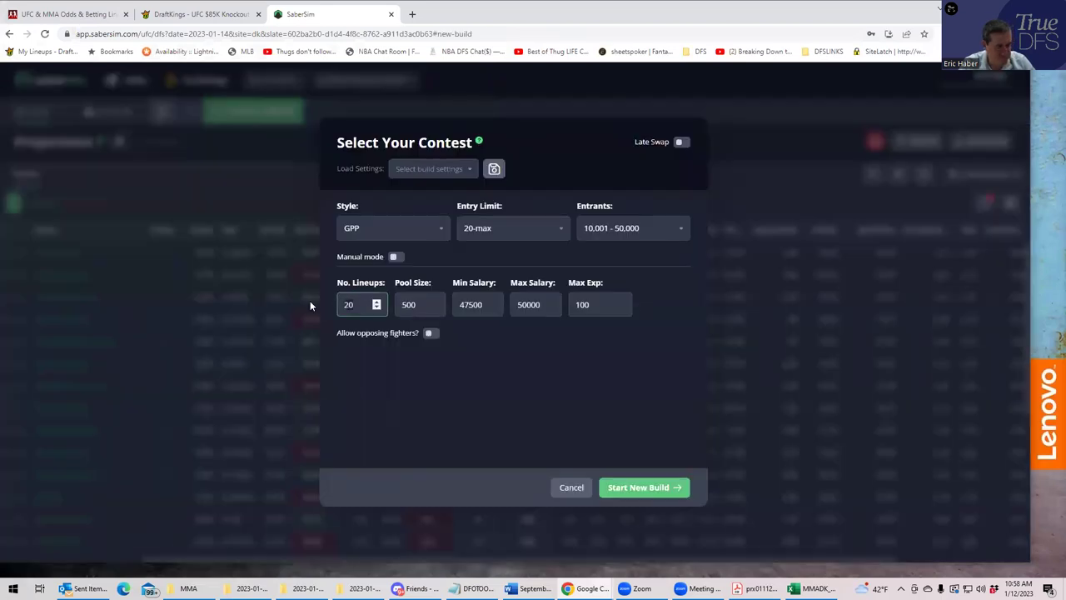
key("BackSpace")
key("BackSpace")
type("150")
left_click(536, 234)
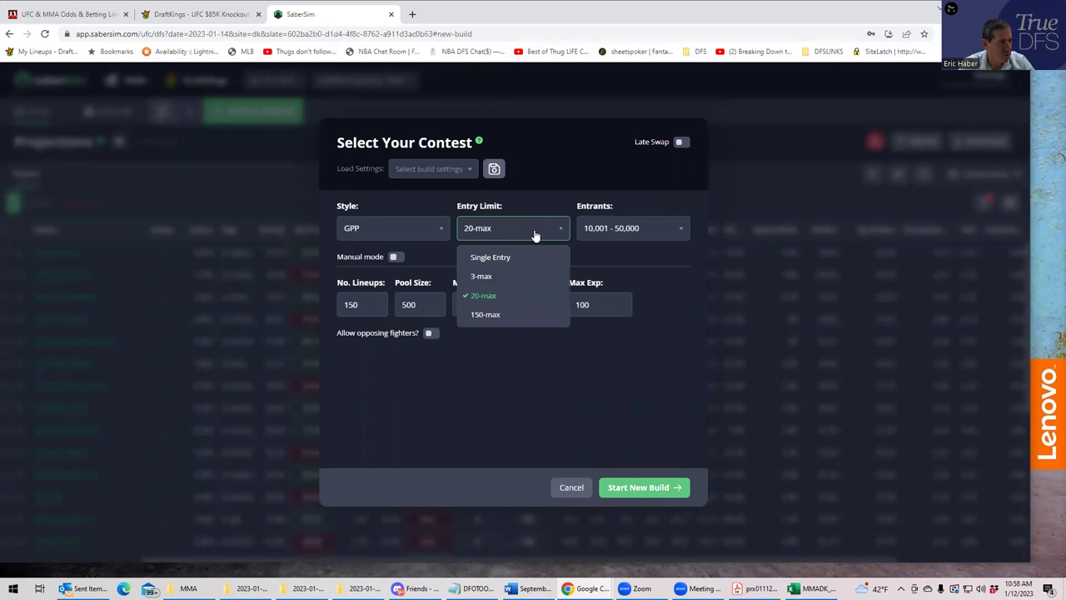
left_click(498, 315)
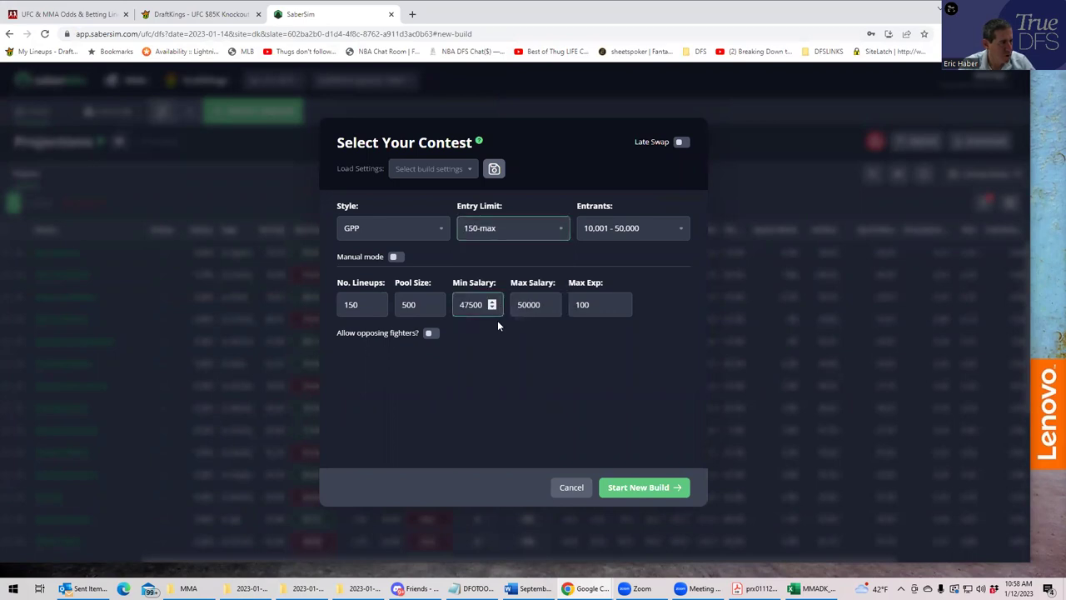
left_click(623, 490)
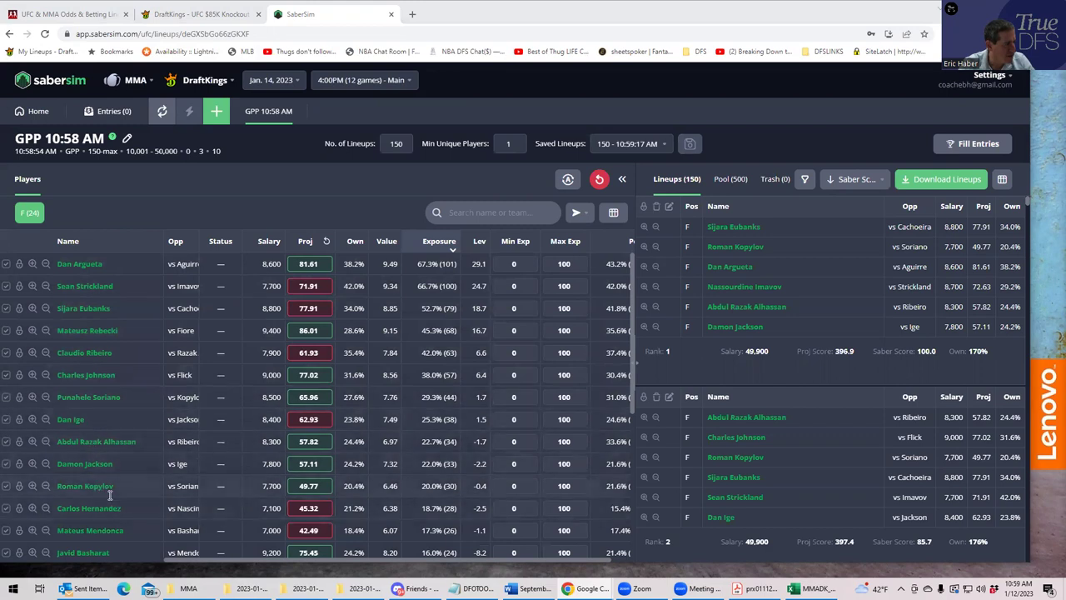
Review the fighter exposures of the build and read through its top five ranked lineups
scroll(104, 508, "down", 3)
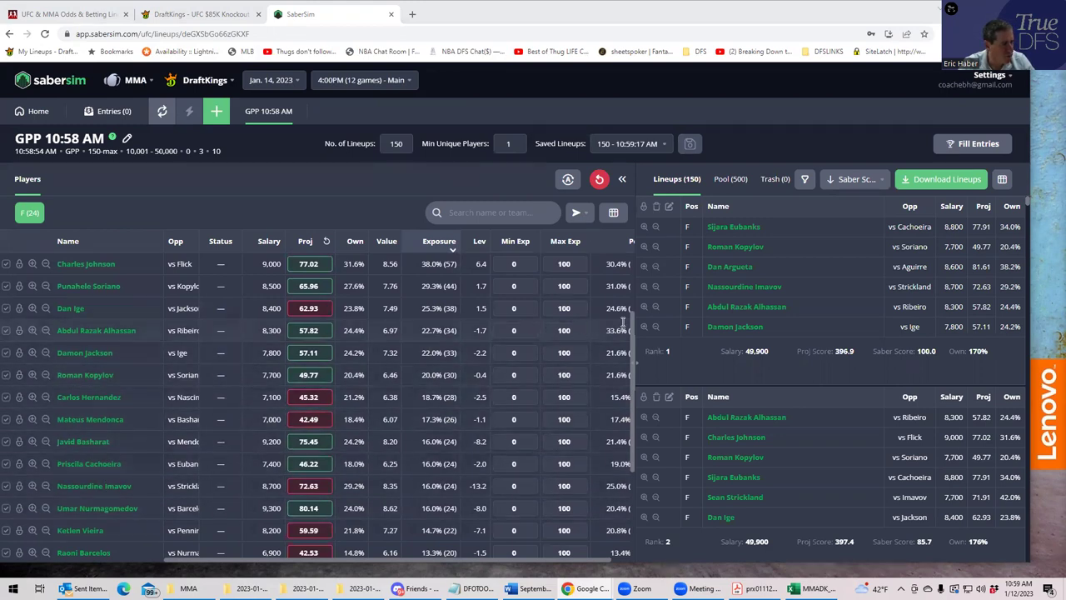
scroll(633, 326, "up", 3)
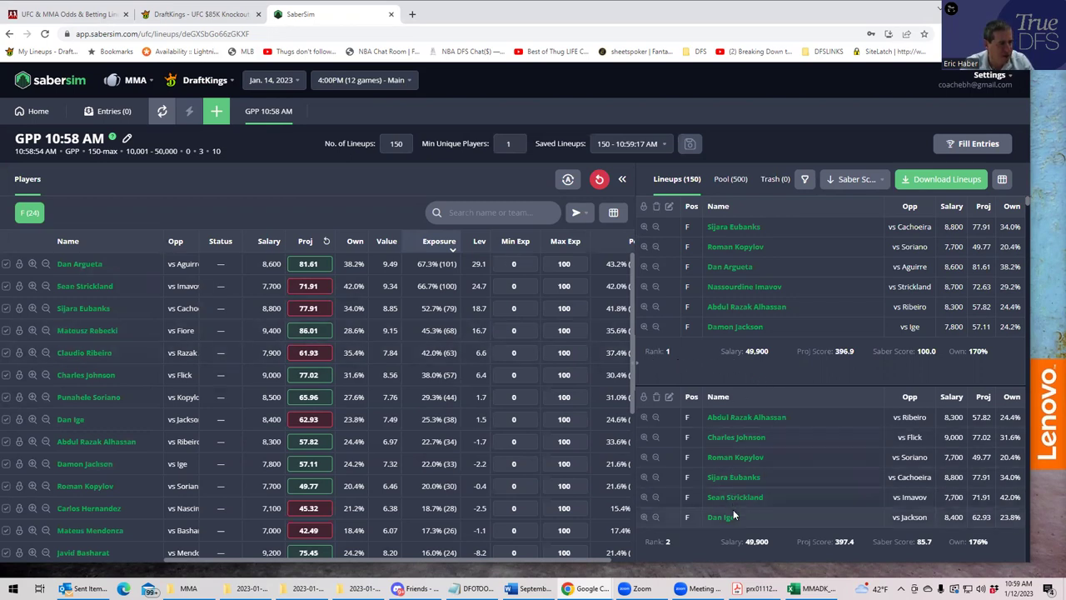
scroll(743, 382, "down", 4)
scroll(743, 381, "down", 2)
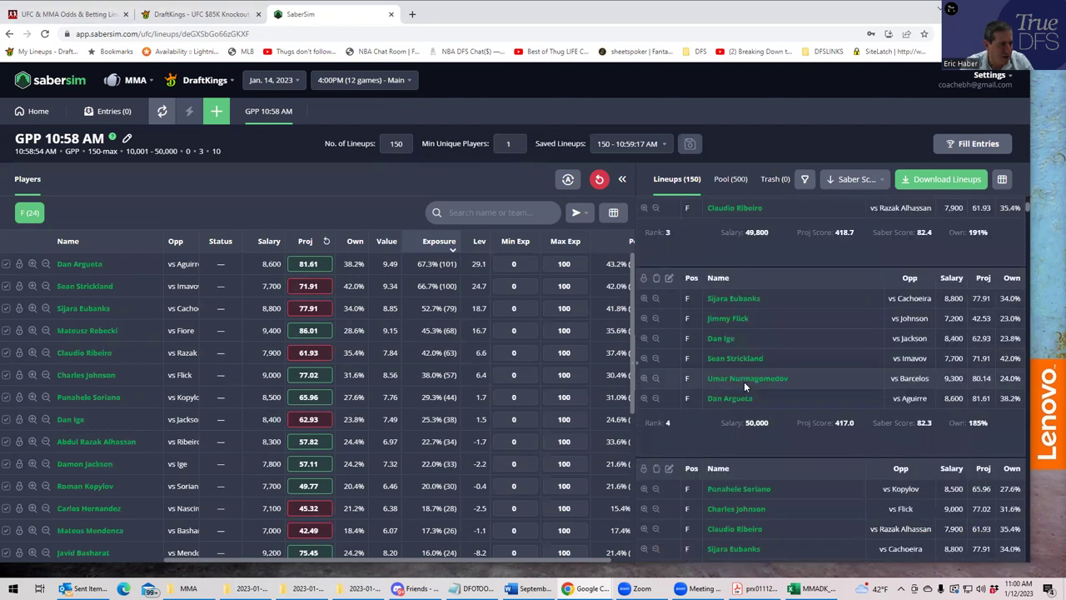
scroll(727, 336, "down", 2)
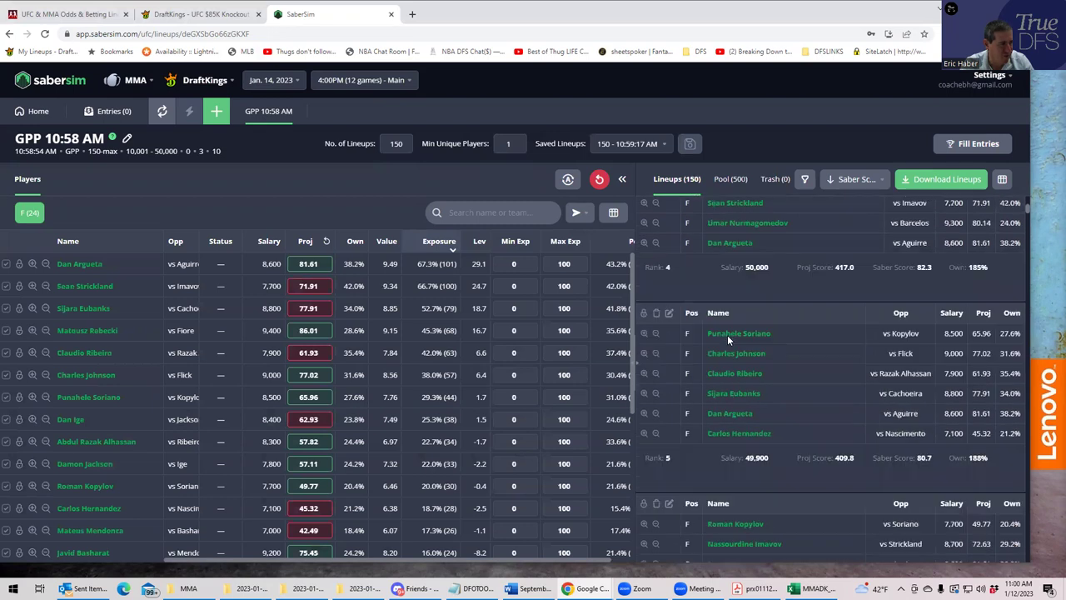